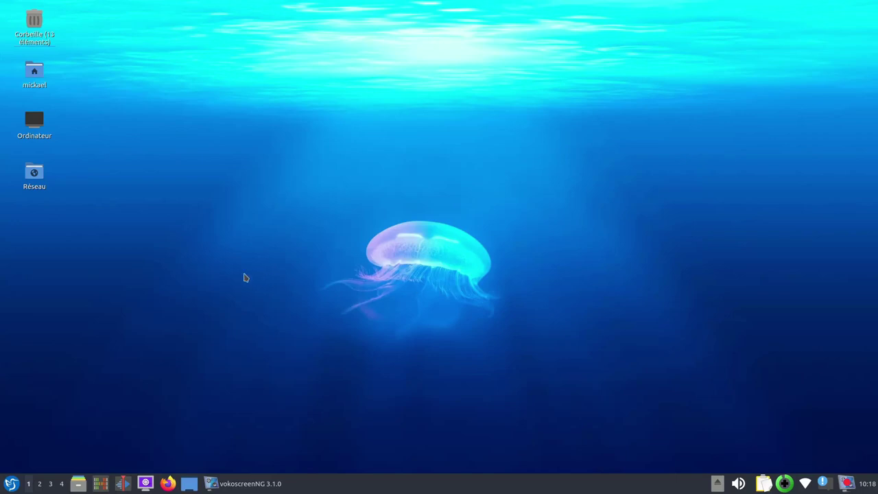
click(11, 483)
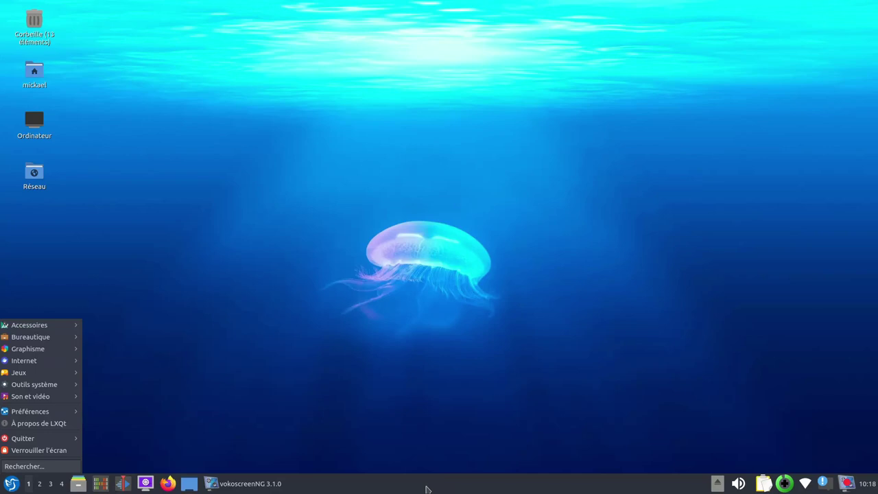
key(Escape)
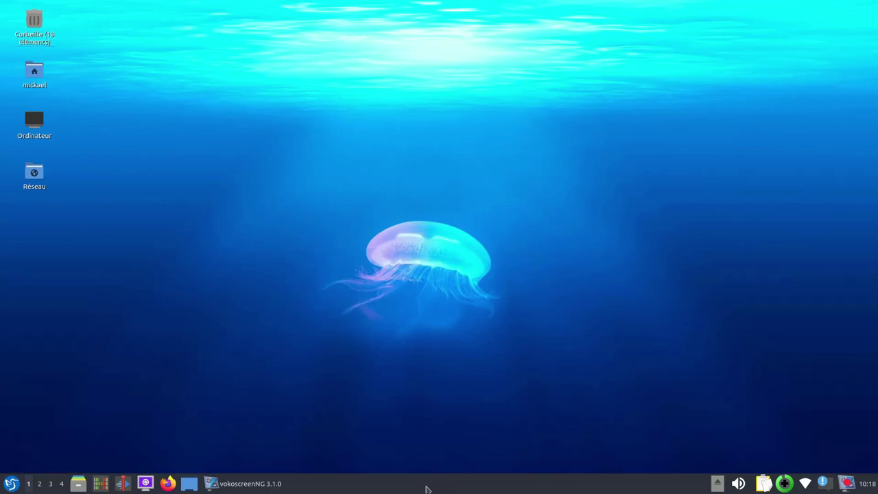
- Open the panel's configuration (Configurer le tableau de bord) and set its size (Taille) to 50 px
right_click(426, 488)
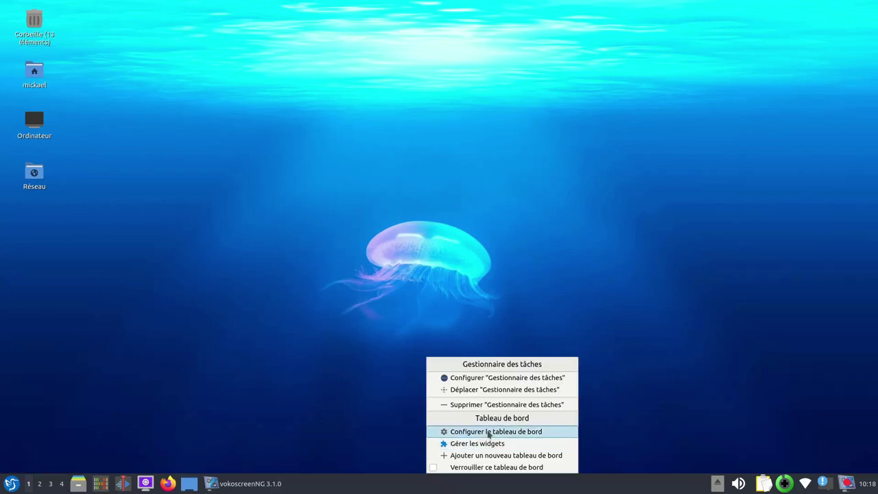
click(489, 431)
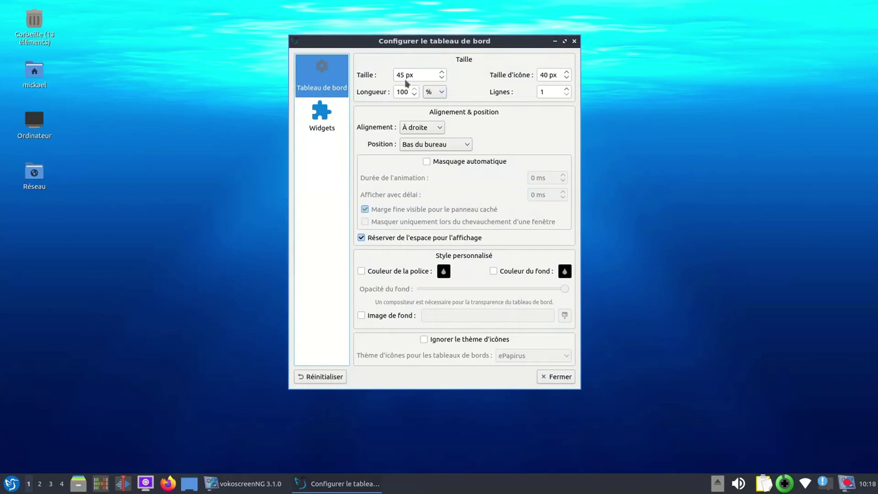
scroll(443, 75, up, 7)
scroll(443, 75, down, 1)
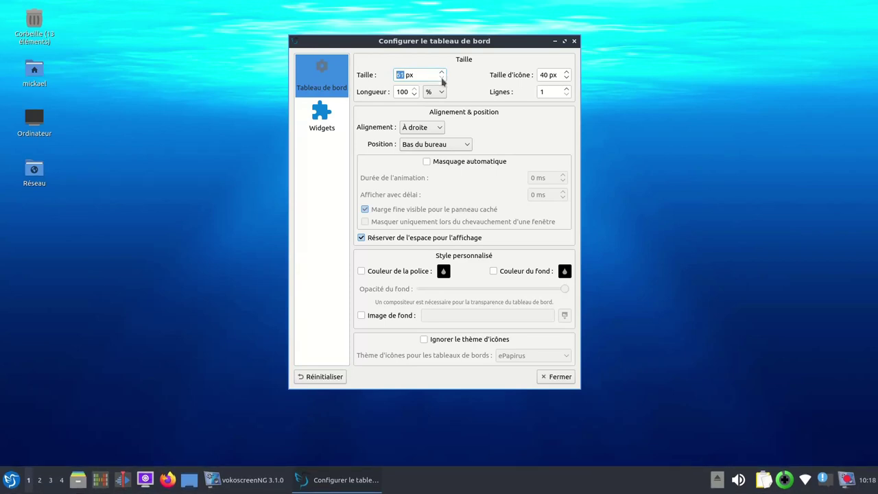
scroll(443, 80, up, 1)
scroll(443, 81, down, 2)
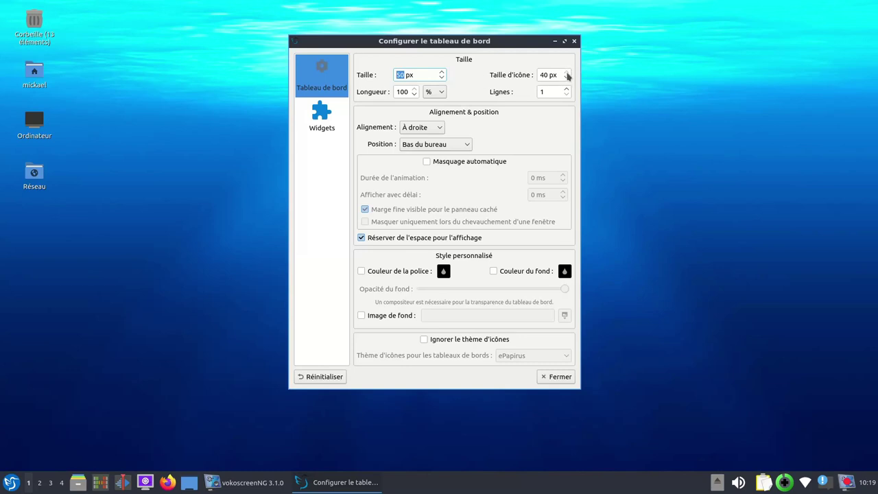
- Adjust the panel's icon size (Taille d'icône) down to 30 px and back up to 37 px
scroll(566, 78, down, 9)
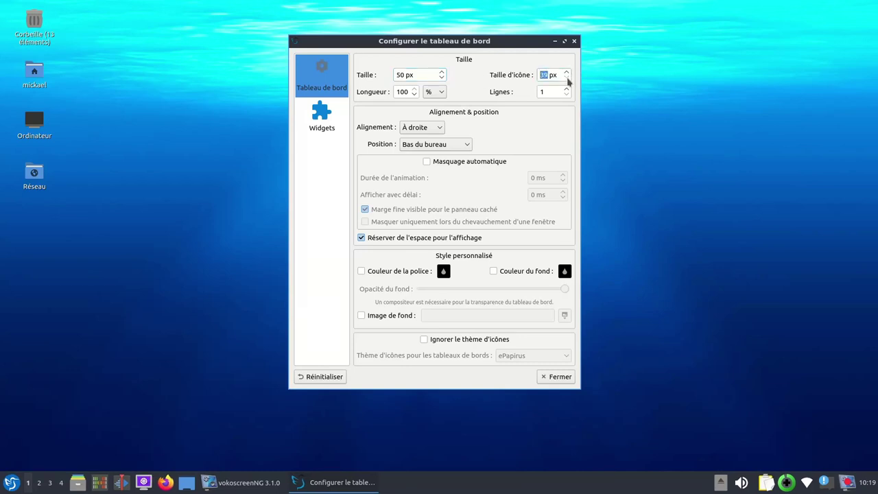
scroll(564, 77, down, 1)
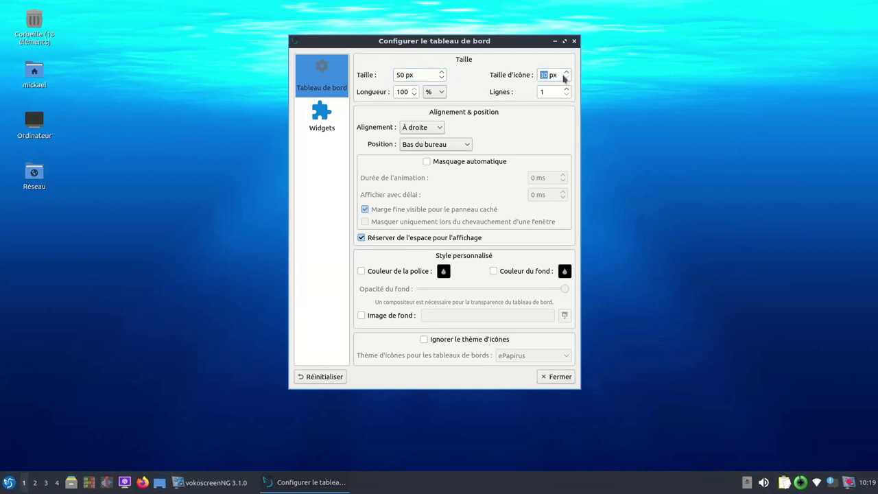
scroll(565, 75, up, 7)
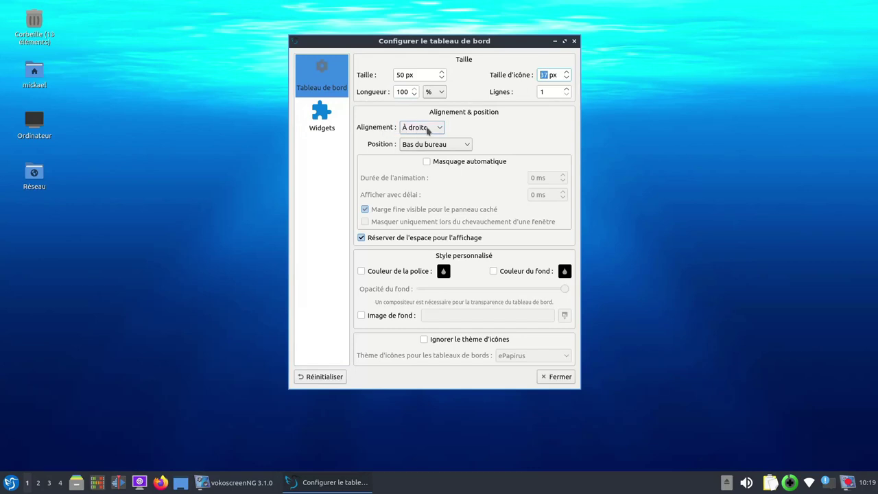
- Reduce the panel's length (Longueur) to 87 % and set its alignment to Centré
scroll(414, 96, down, 9)
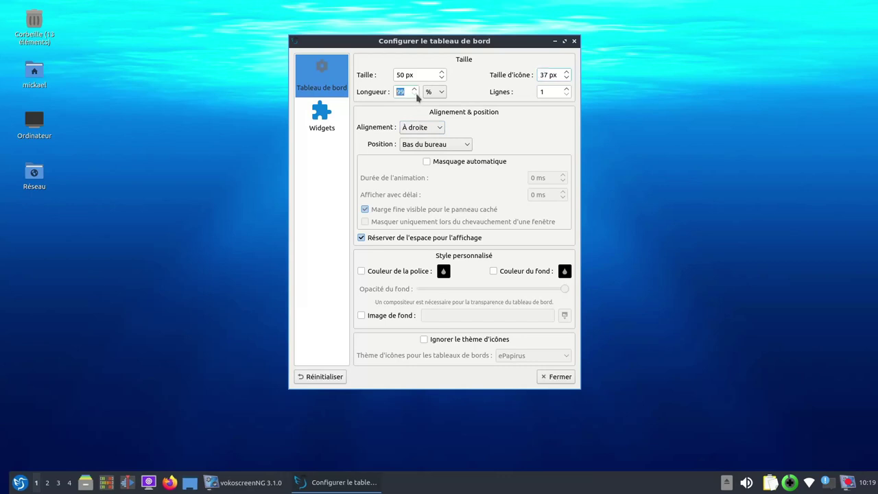
scroll(417, 97, down, 1)
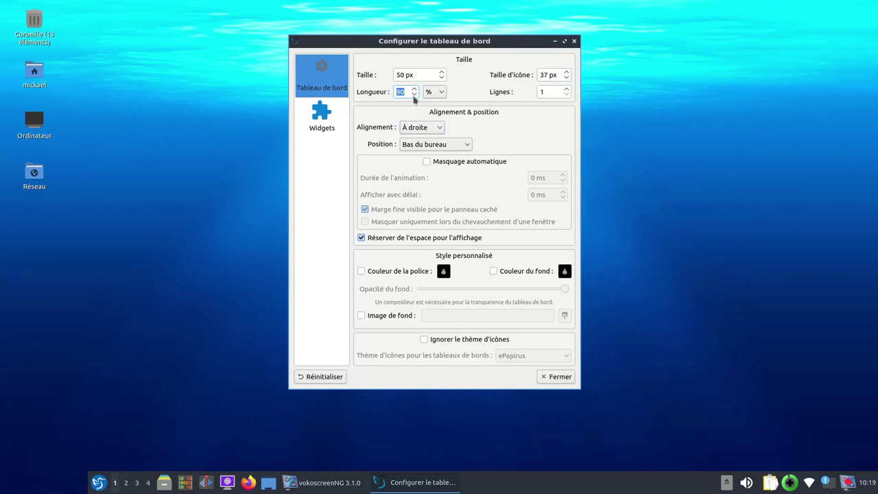
scroll(414, 95, down, 3)
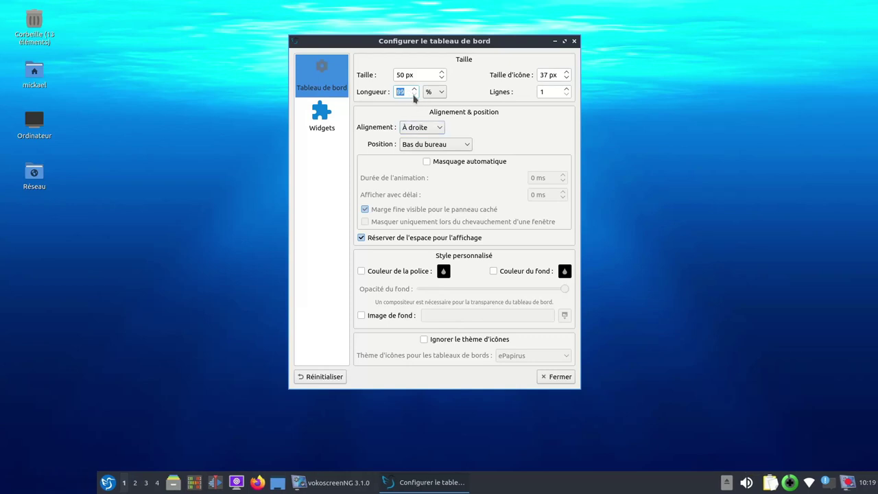
click(430, 128)
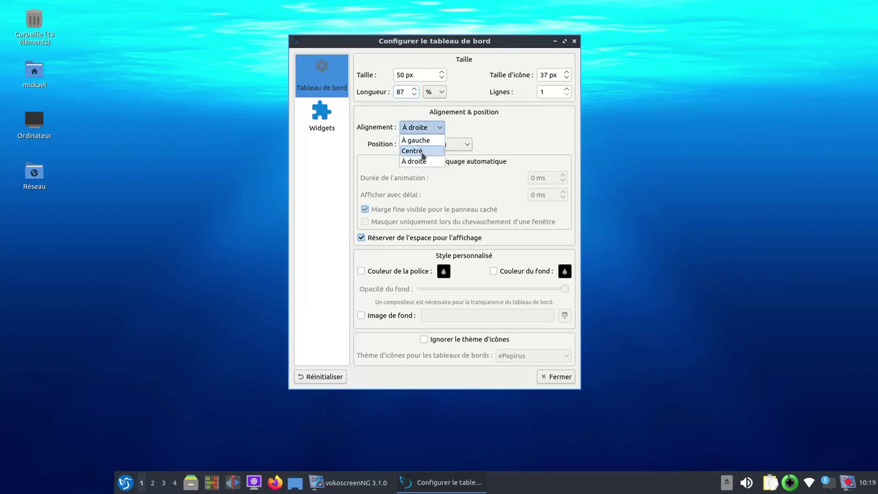
click(424, 151)
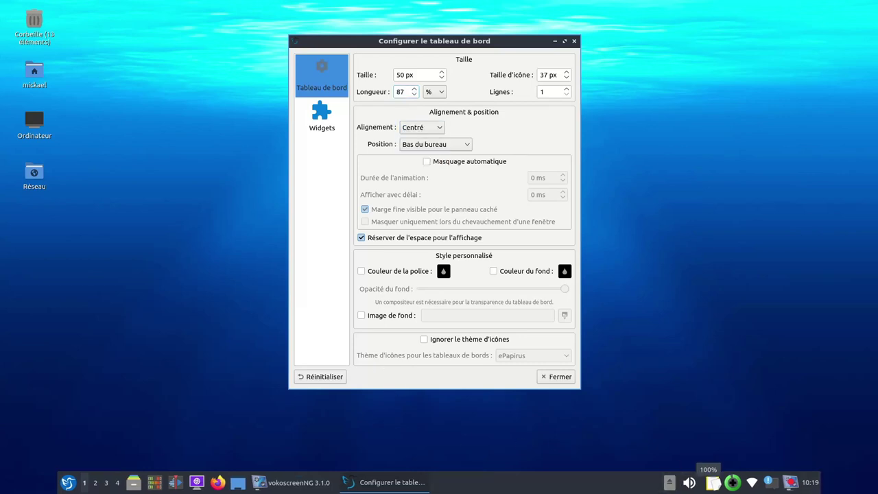
- Try the panel position Haut du bureau and return it to Bas du bureau
click(467, 145)
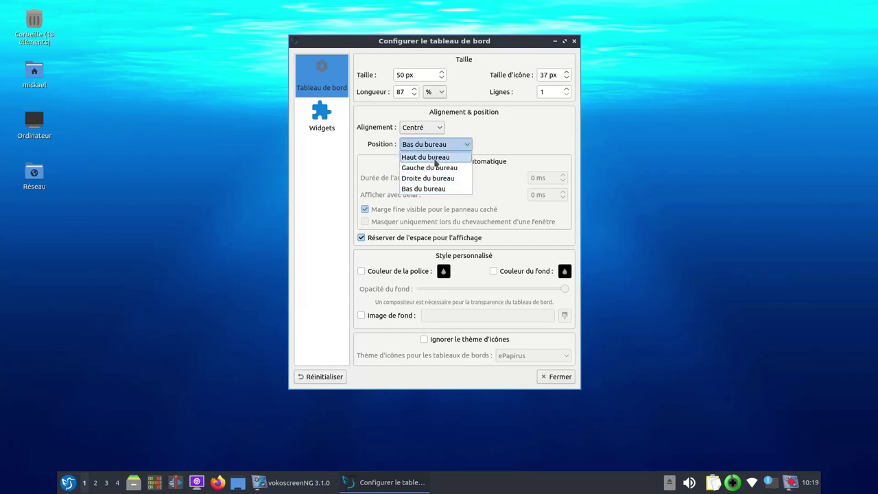
click(435, 159)
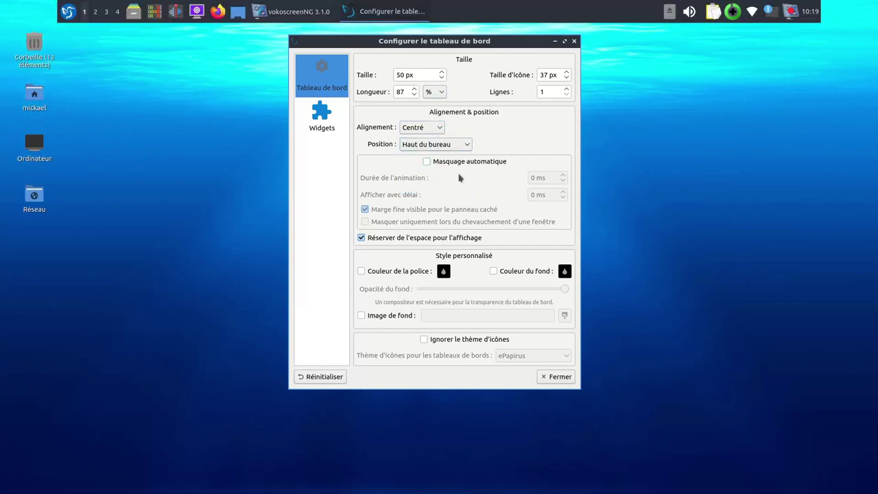
click(444, 145)
click(433, 190)
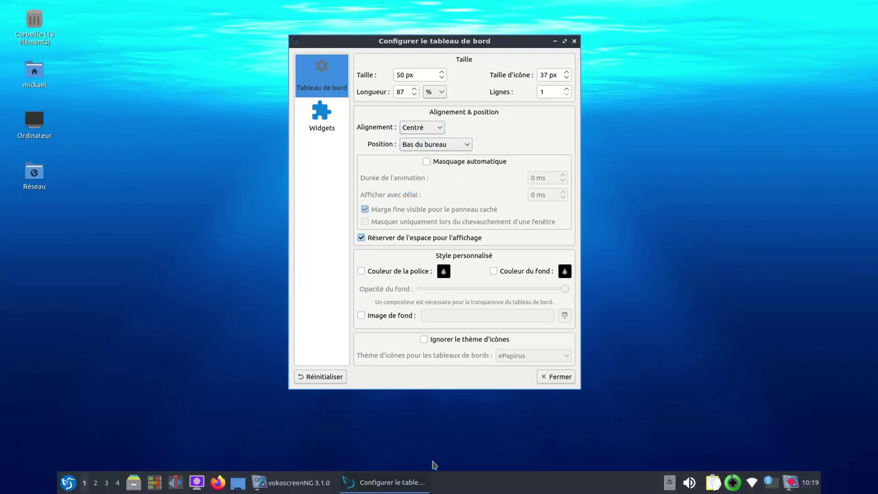
- Shorten the panel's length to 84 % and extend it back to 100 %
click(413, 94)
click(413, 95)
click(413, 95)
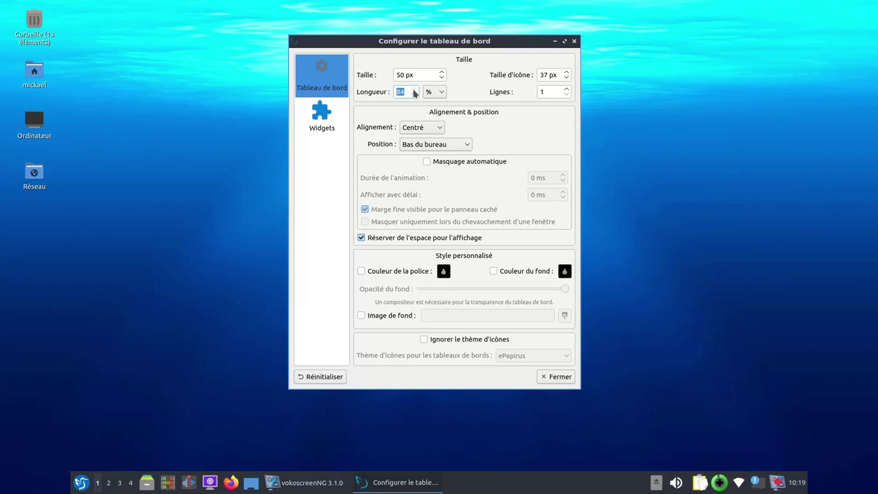
scroll(415, 92, up, 8)
scroll(414, 92, up, 8)
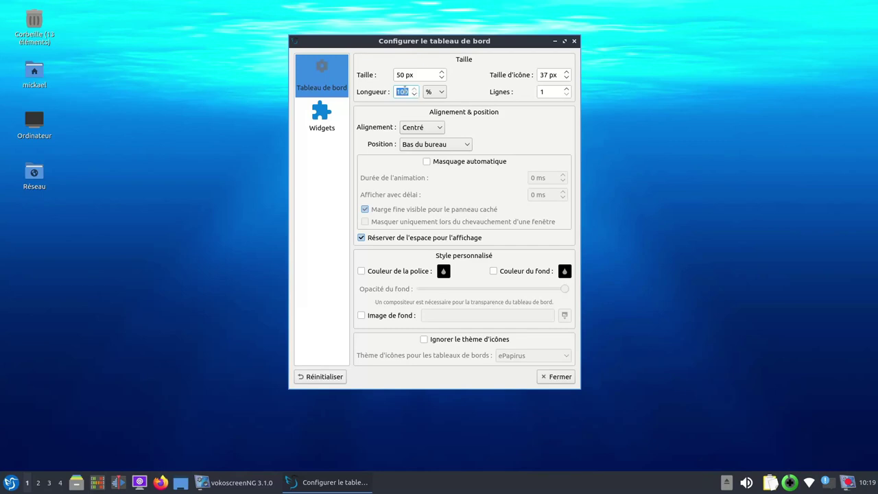
- Try automatic hiding (Masquage automatique) on the panel with the settings closed, and switch it off in the reopened configuration
click(428, 162)
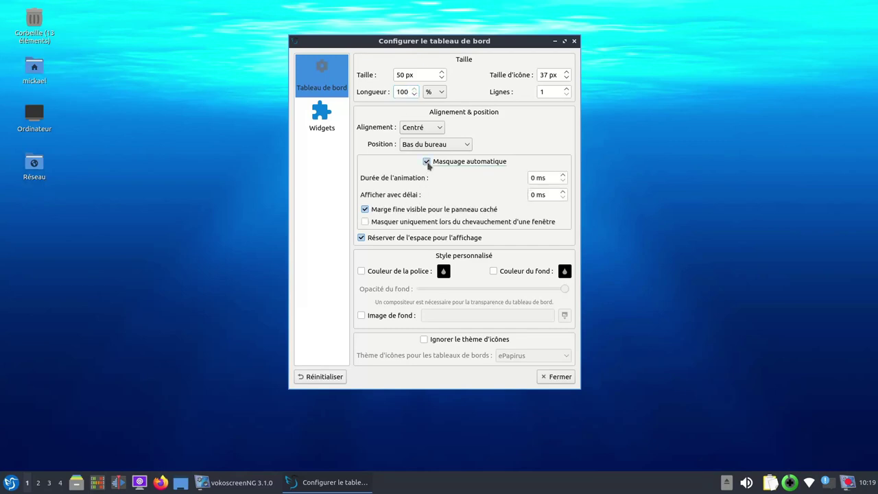
click(567, 382)
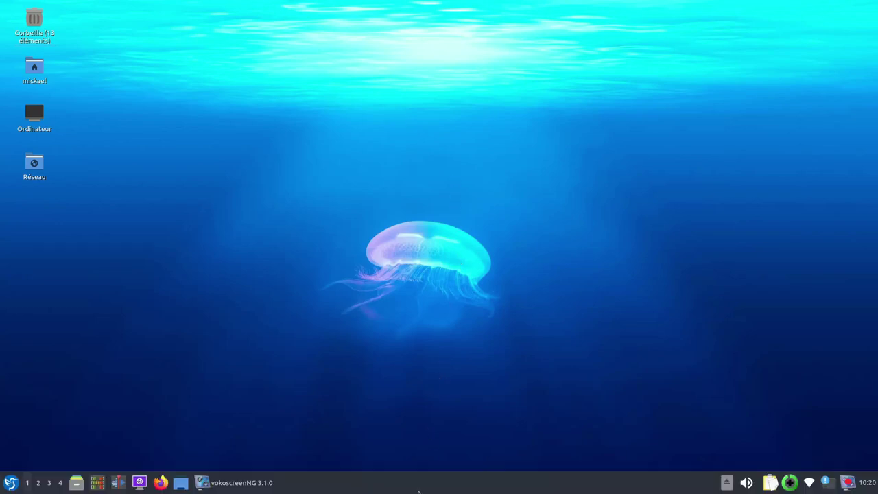
right_click(418, 492)
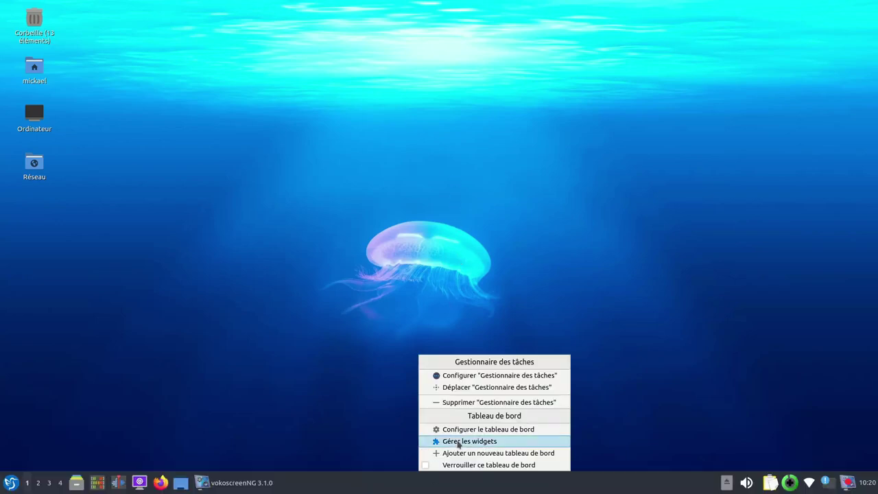
click(500, 430)
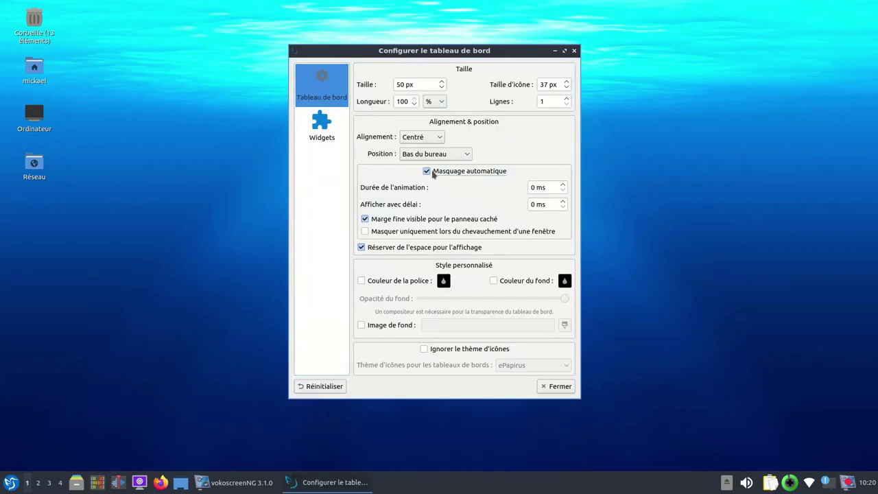
click(427, 171)
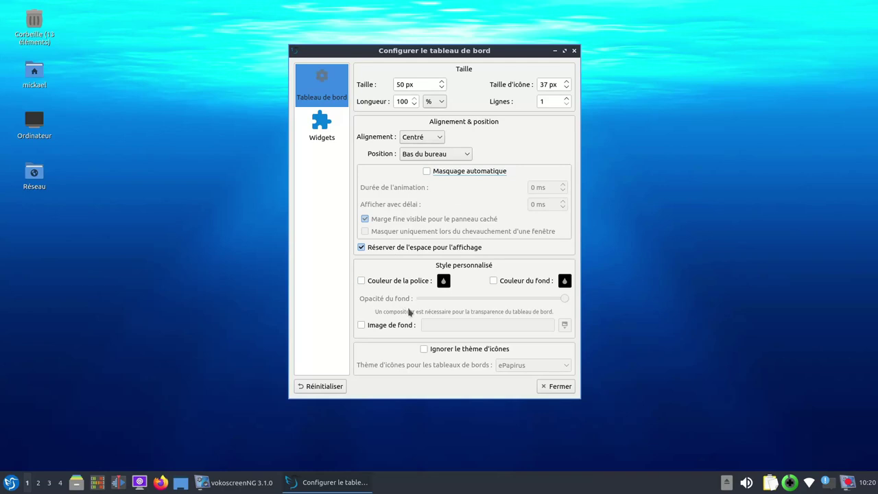
- Show the panel's list of widgets and look at the application menu that the Menu d'application widget provides
click(323, 128)
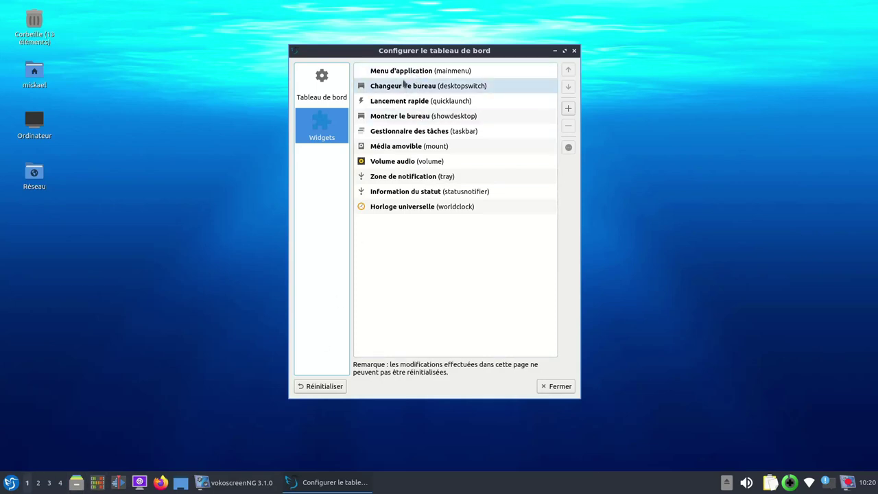
click(11, 483)
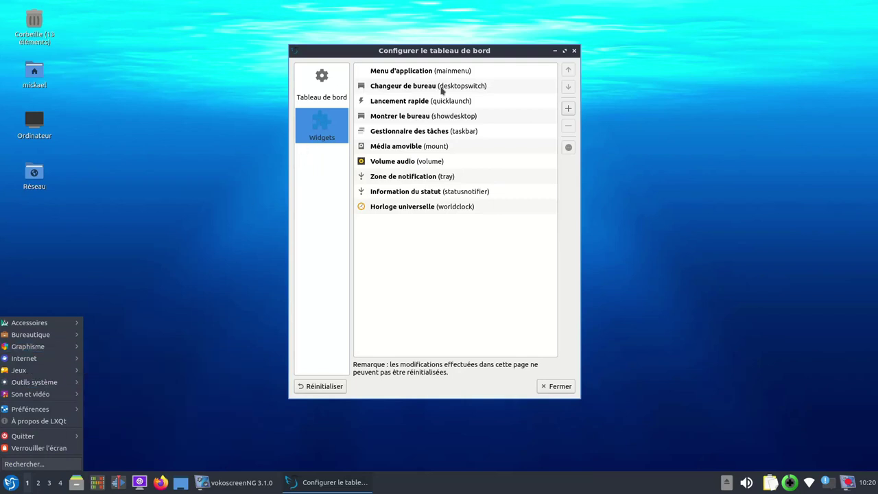
click(465, 88)
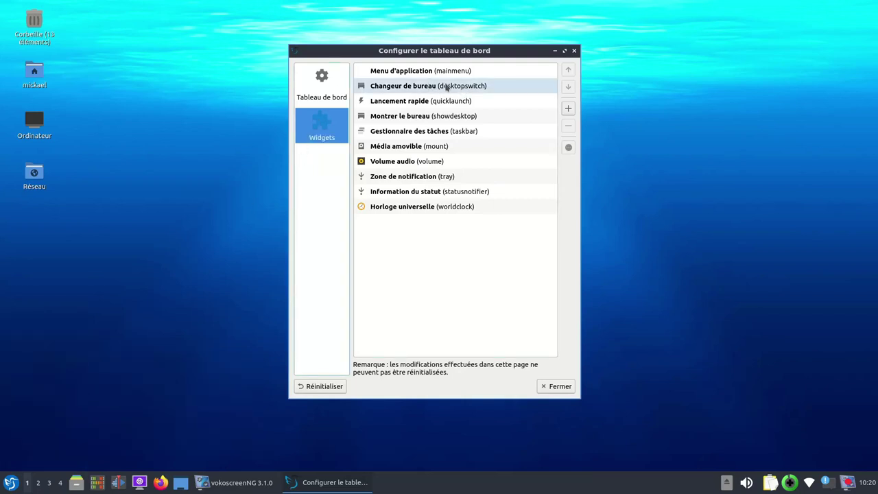
- Switch through virtual desktops 1 to 4 and return to the panel configuration window
click(38, 483)
click(28, 483)
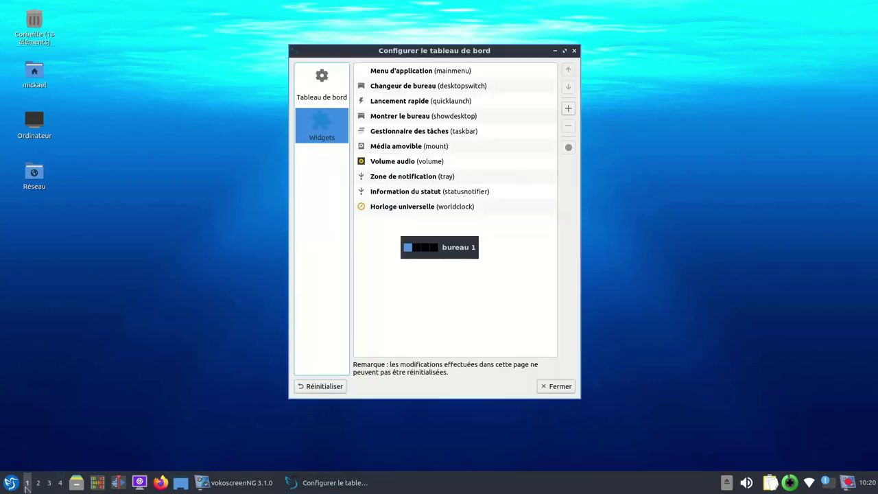
click(39, 483)
click(50, 483)
click(60, 483)
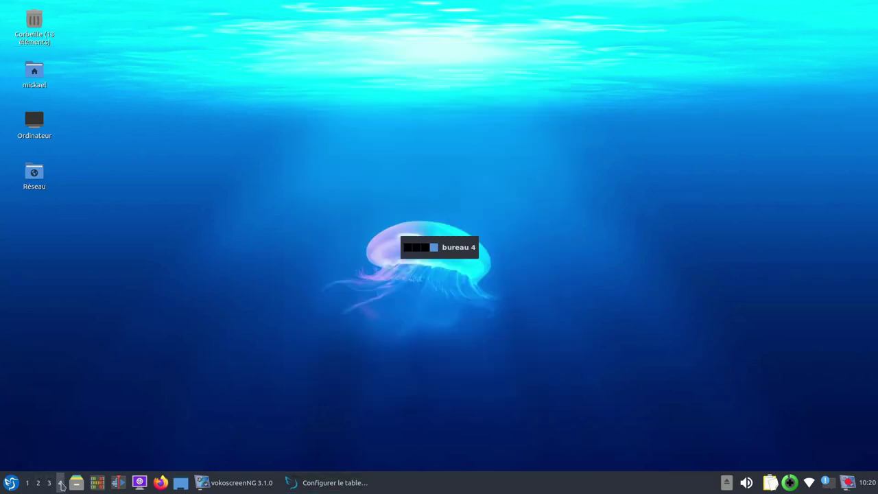
click(312, 484)
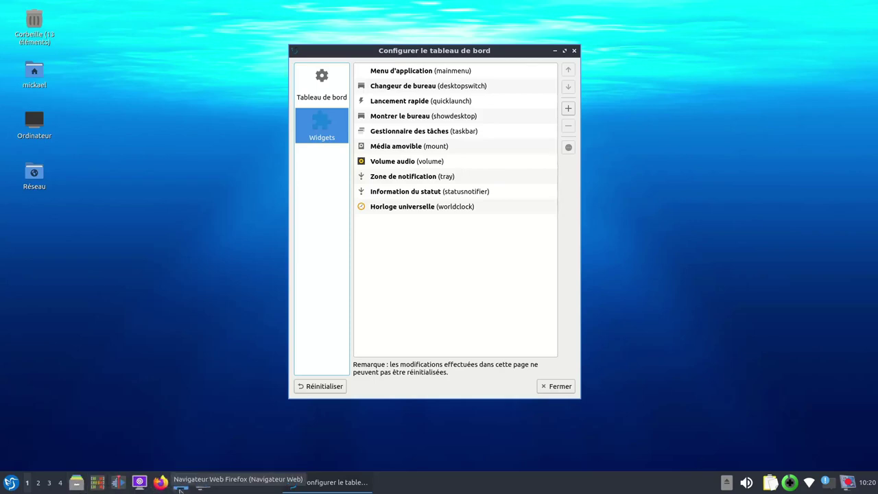
- Add KCalc from the Accessoires applications to the panel's quick launch area and minimise the vokoscreenNG window
click(9, 484)
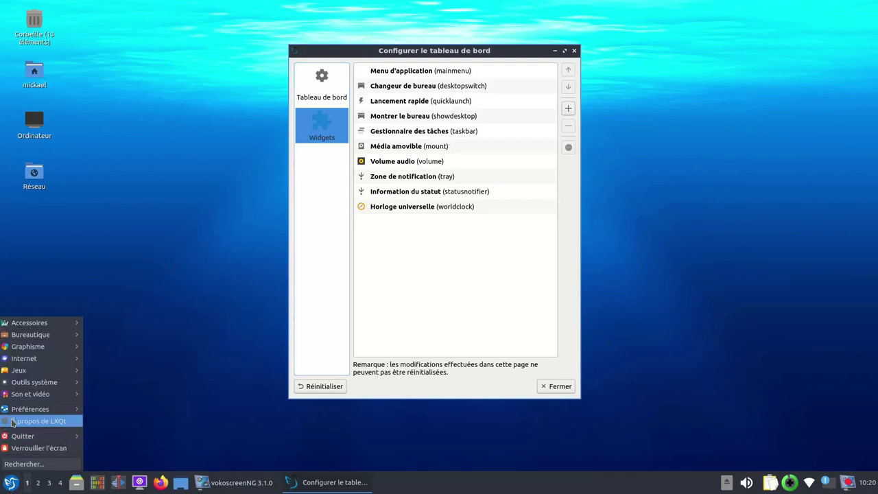
mouse_move(23, 337)
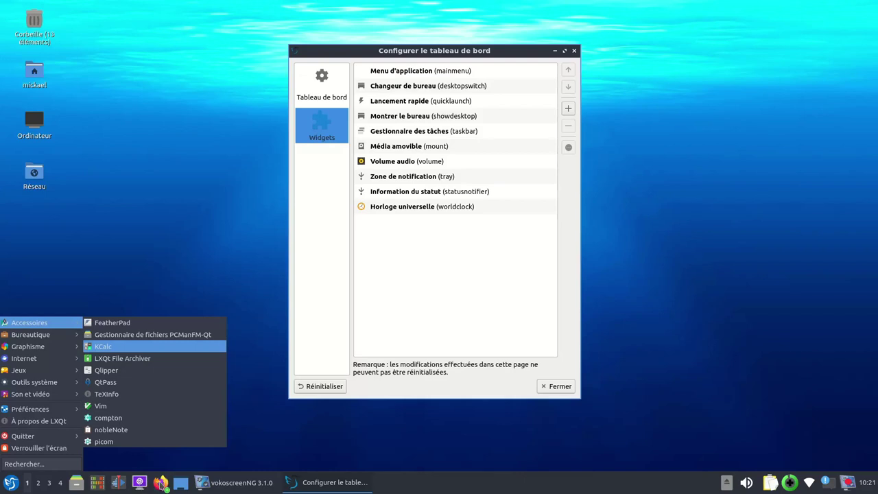
click(245, 483)
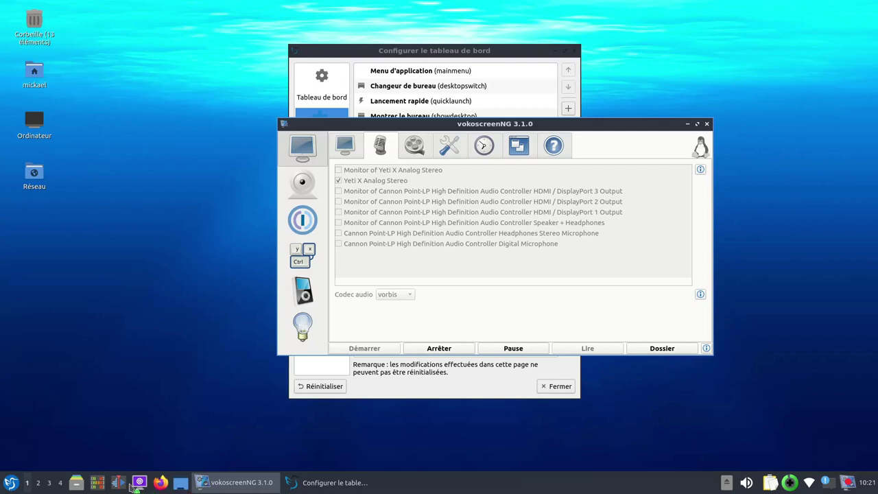
drag(135, 485, 131, 486)
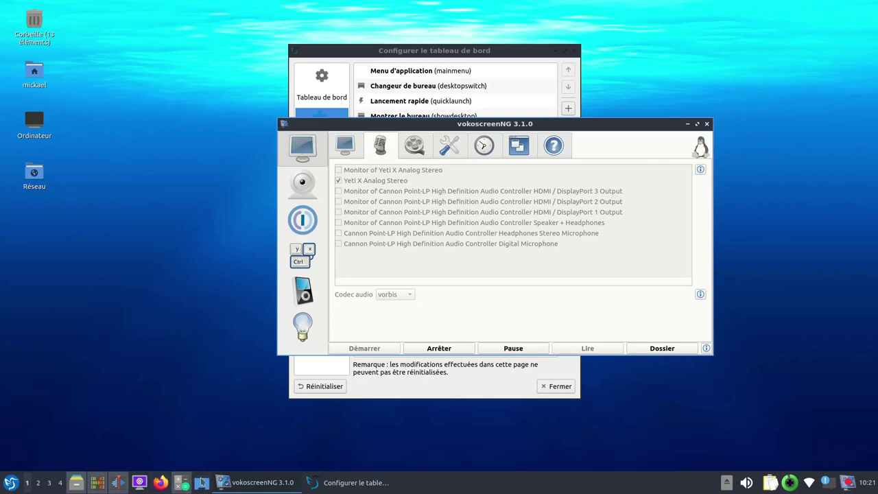
click(688, 124)
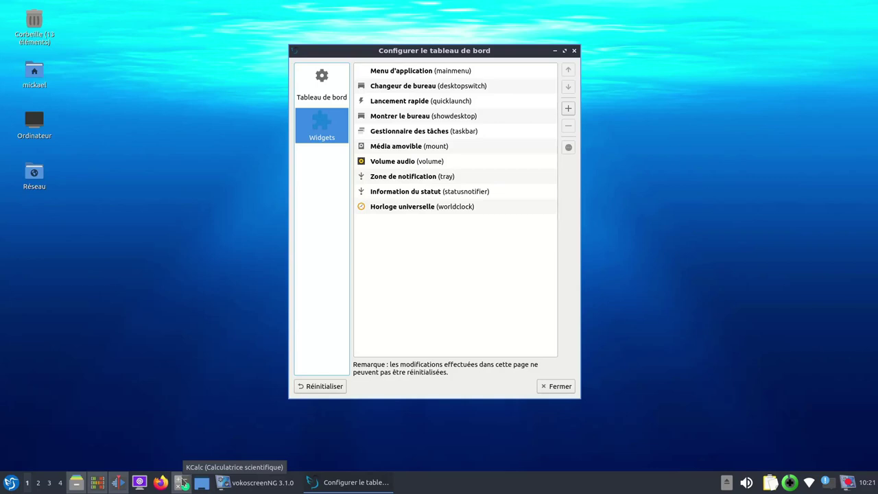
- Move the KCalc launcher two positions to the left in the panel's quick launch area
right_click(183, 486)
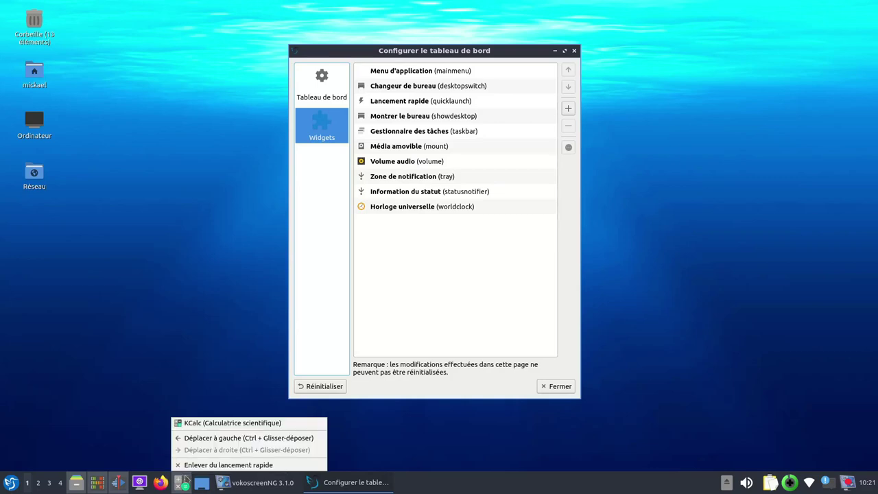
click(185, 439)
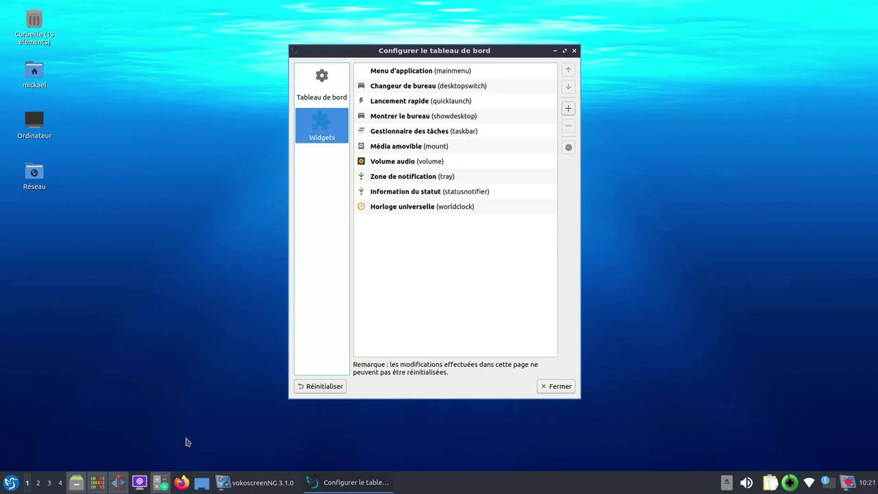
right_click(157, 489)
click(170, 438)
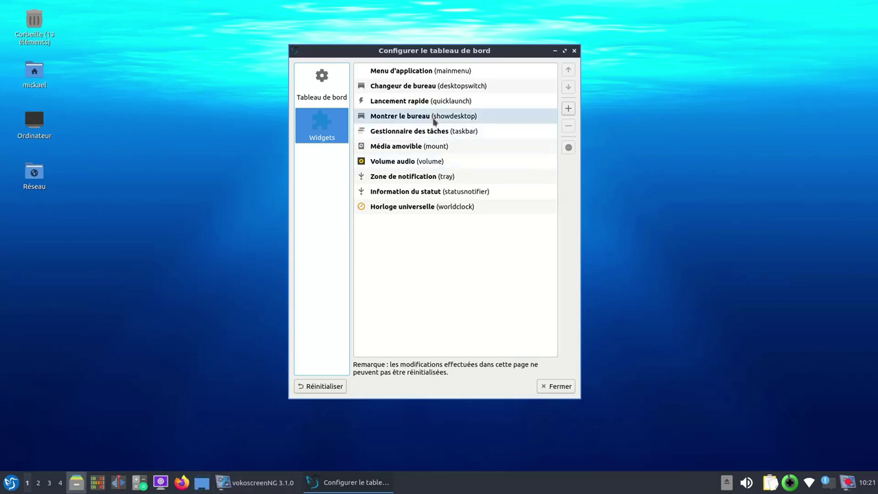
- Show the bare desktop with the Montrer le bureau widget and restore the panel configuration window
click(203, 488)
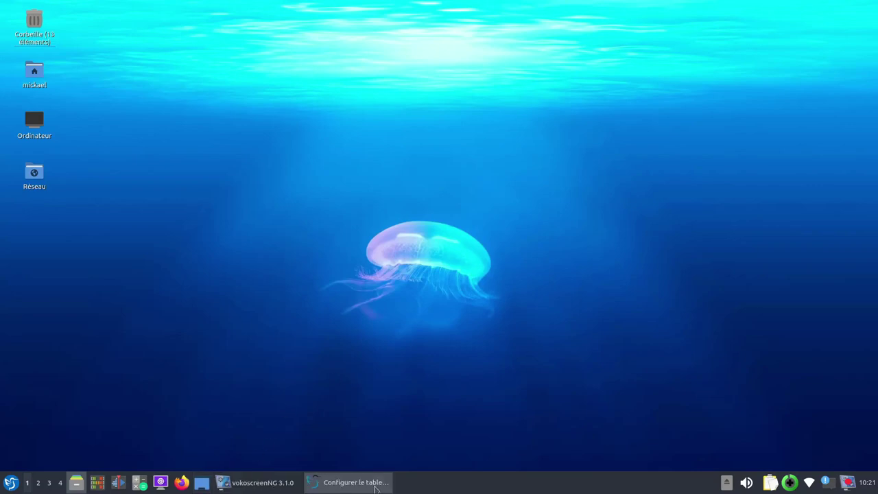
click(376, 489)
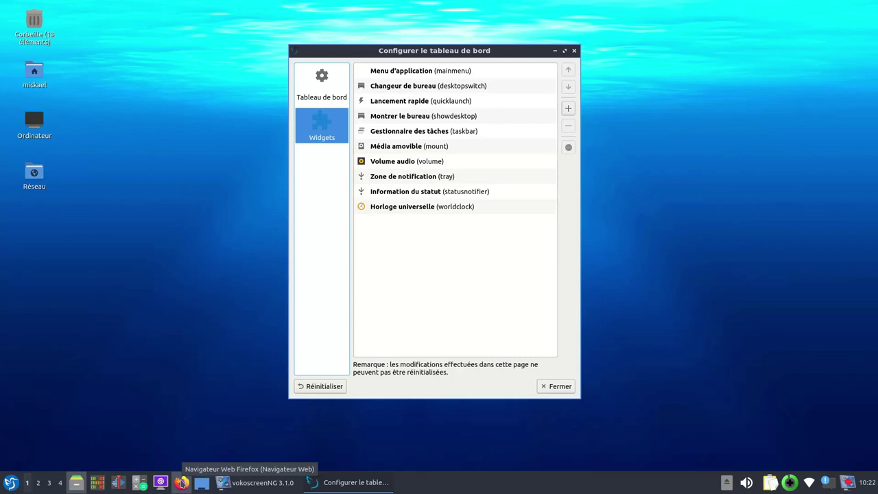
- Launch Firefox from the panel's quick launch area
click(182, 482)
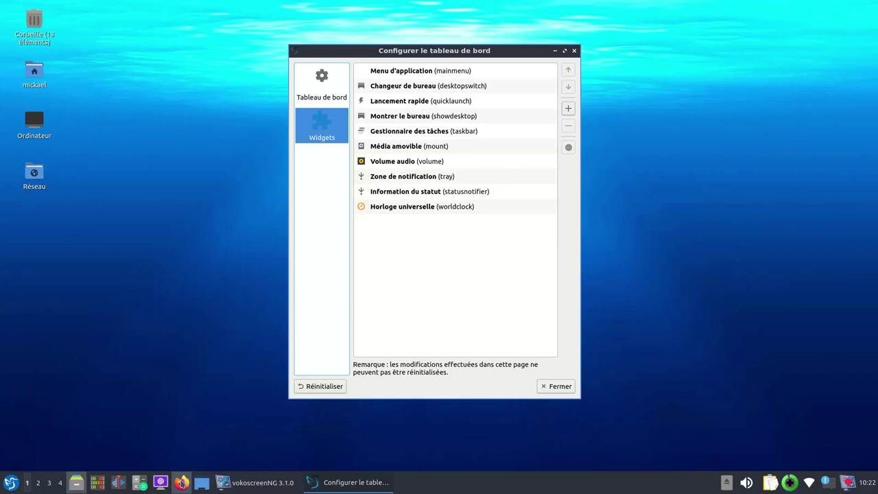
click(181, 483)
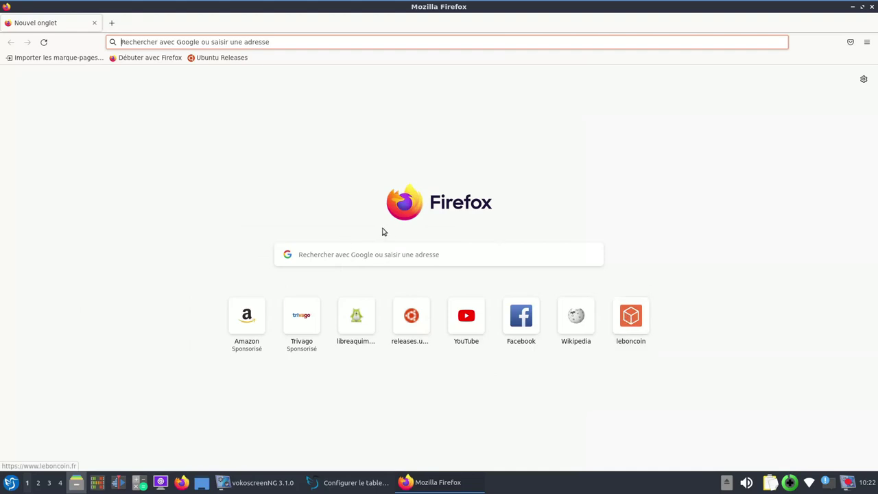
click(872, 7)
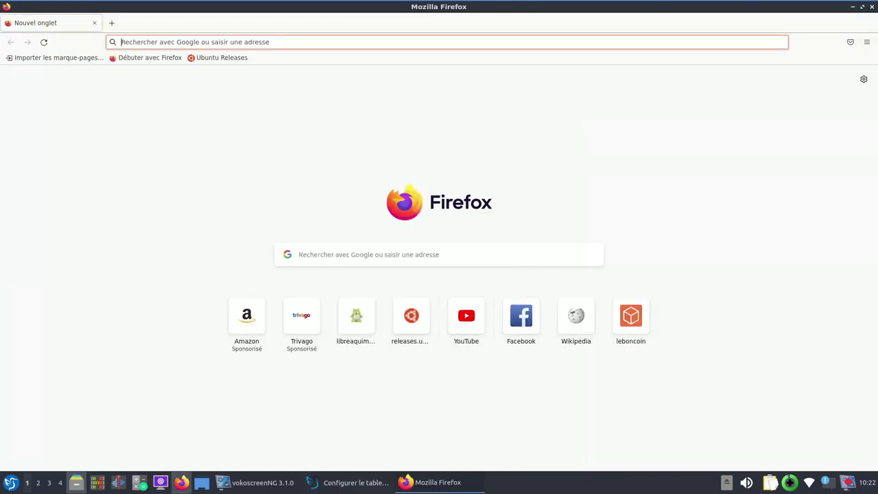
- Switch to virtual desktop 2, return to Firefox through its task manager entry, and minimise it
click(39, 484)
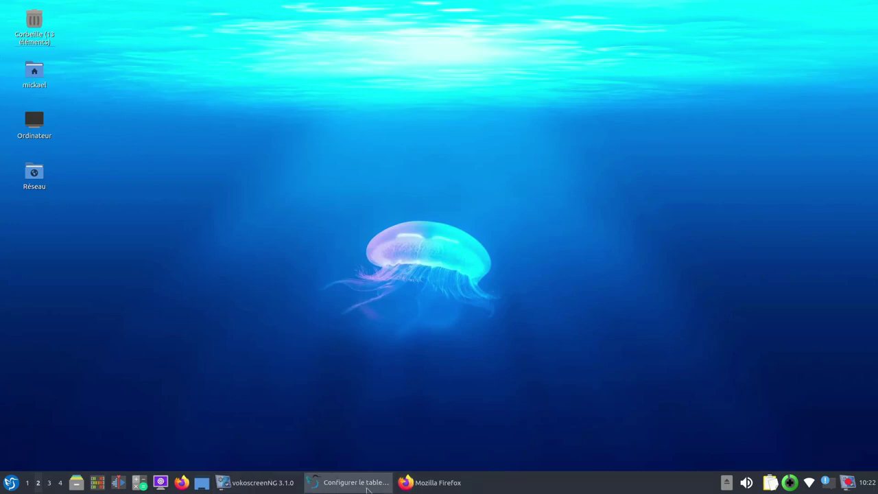
click(446, 483)
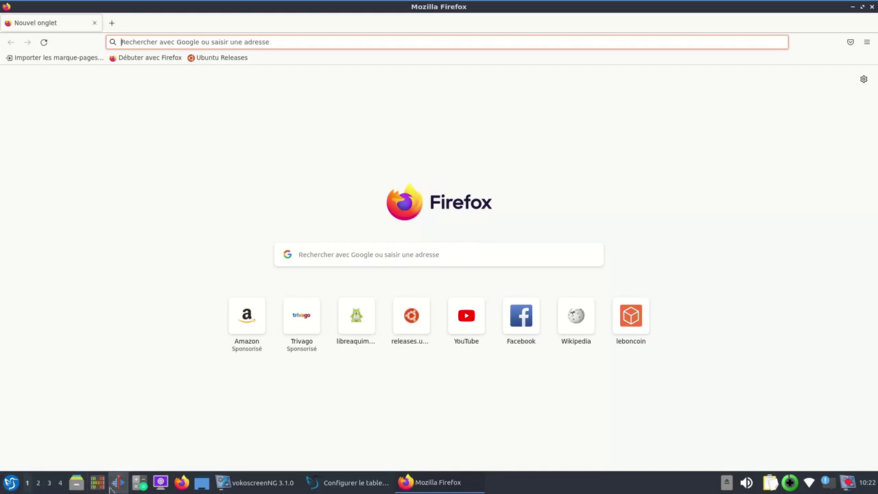
click(853, 8)
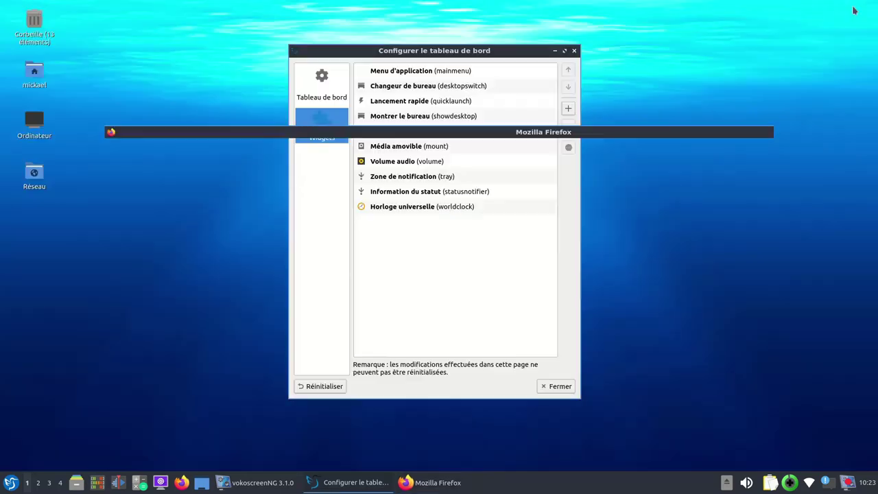
- Open the desktop preferences (Préférences du bureau) and place that window beside the panel configuration window
right_click(638, 204)
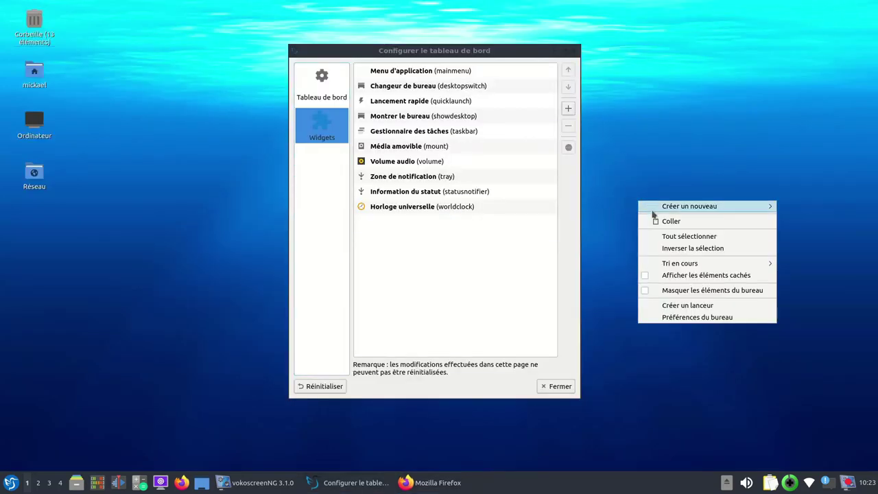
click(687, 319)
drag(507, 110, 581, 91)
drag(500, 49, 307, 47)
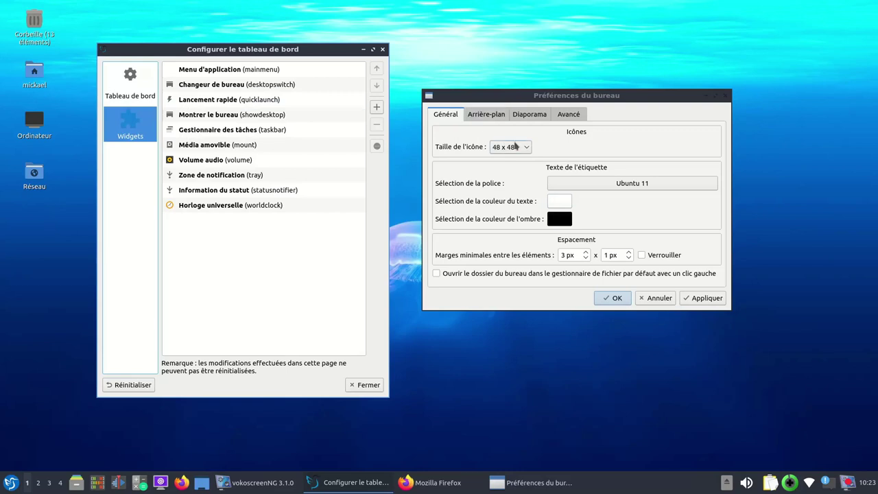
- Try a desktop icon size of 96 x 96, and select 48 x 48 again
click(528, 151)
click(506, 147)
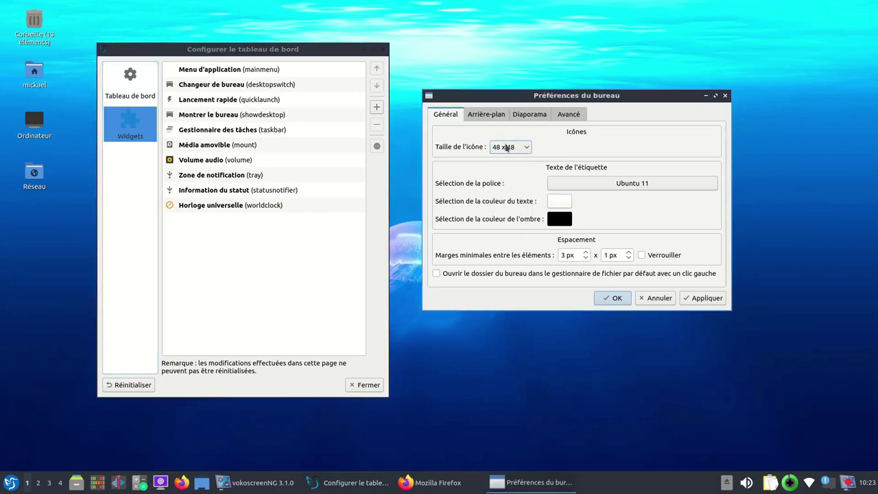
click(516, 148)
click(504, 165)
click(698, 297)
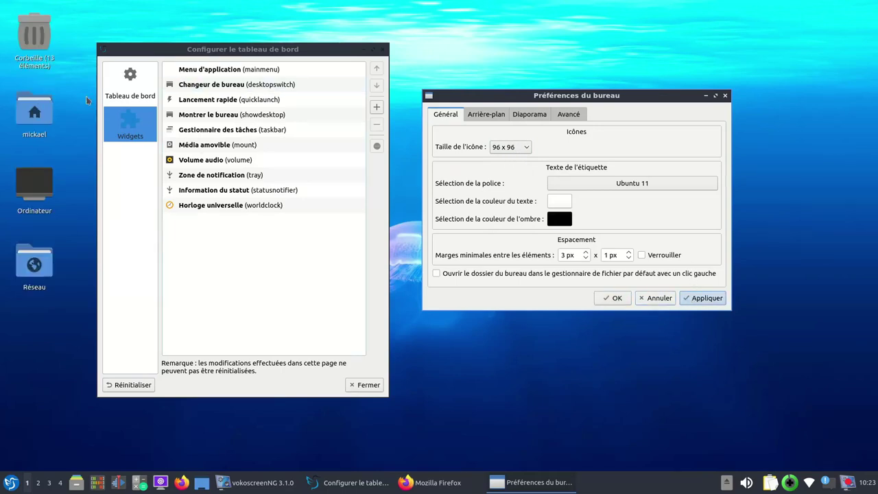
click(524, 148)
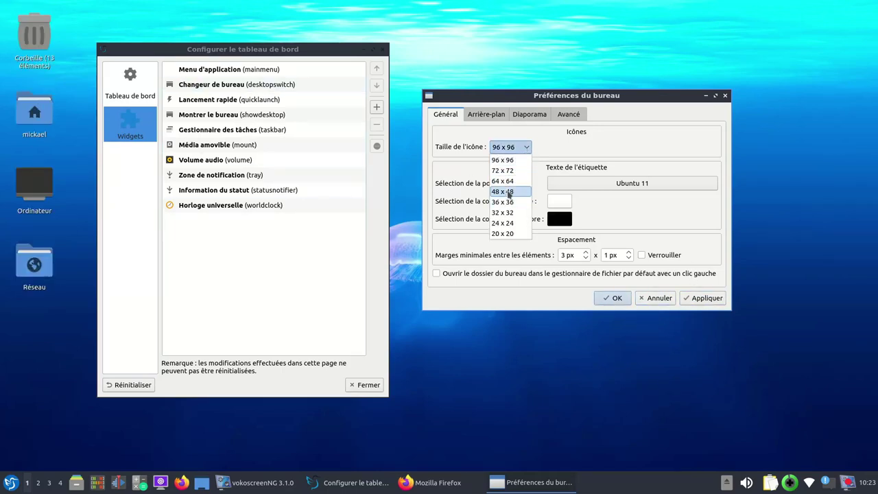
click(509, 194)
- Look through the Arrière-plan, Diaporama and Avancé settings of the desktop preferences
click(483, 118)
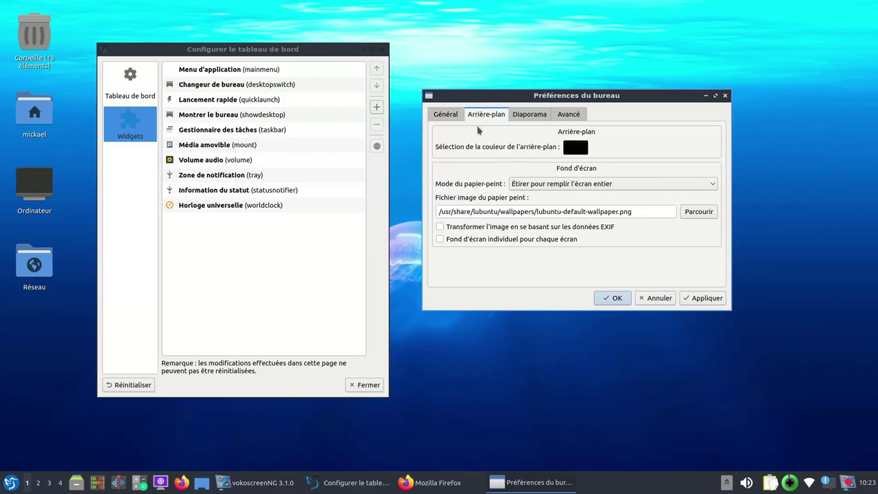
click(528, 116)
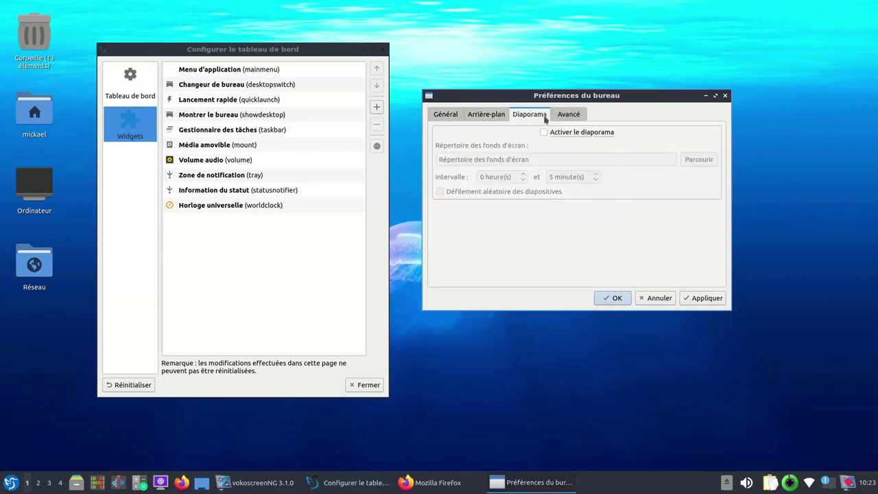
click(562, 116)
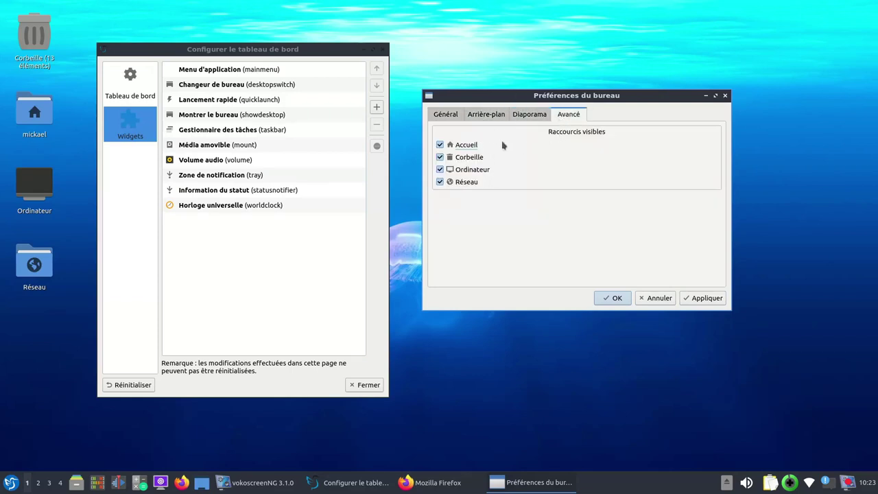
- Hide the Accueil, Corbeille, Ordinateur and Réseau shortcuts on the desktop and apply the change
click(440, 145)
click(439, 157)
click(439, 169)
click(440, 182)
click(691, 299)
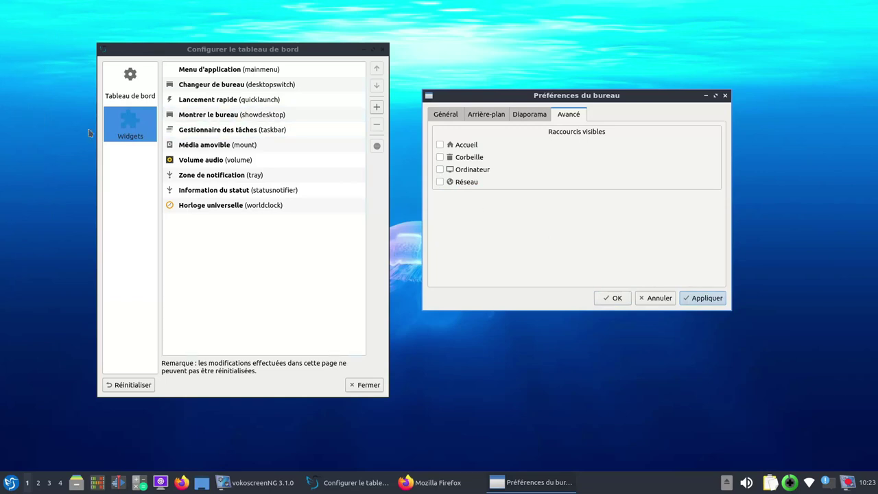
- Make the Accueil, Corbeille, Ordinateur and Réseau shortcuts visible again, apply, and close the desktop preferences
click(440, 145)
click(440, 157)
click(440, 169)
click(440, 181)
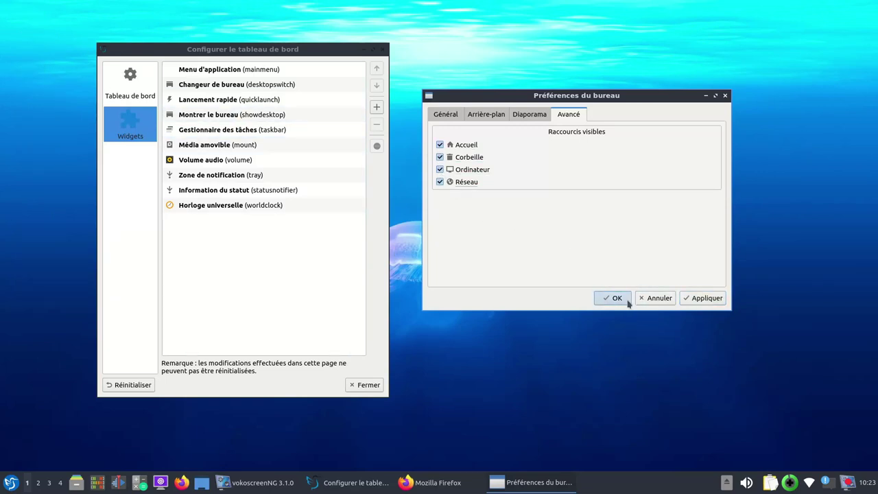
click(683, 300)
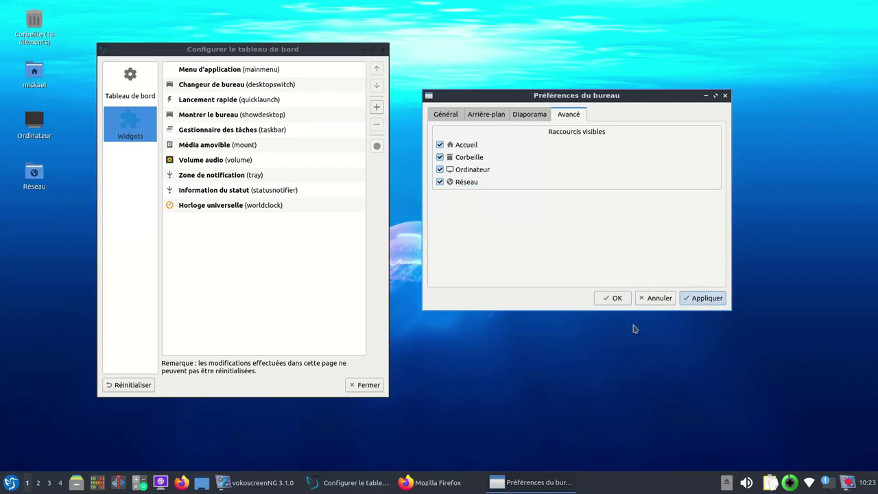
click(616, 298)
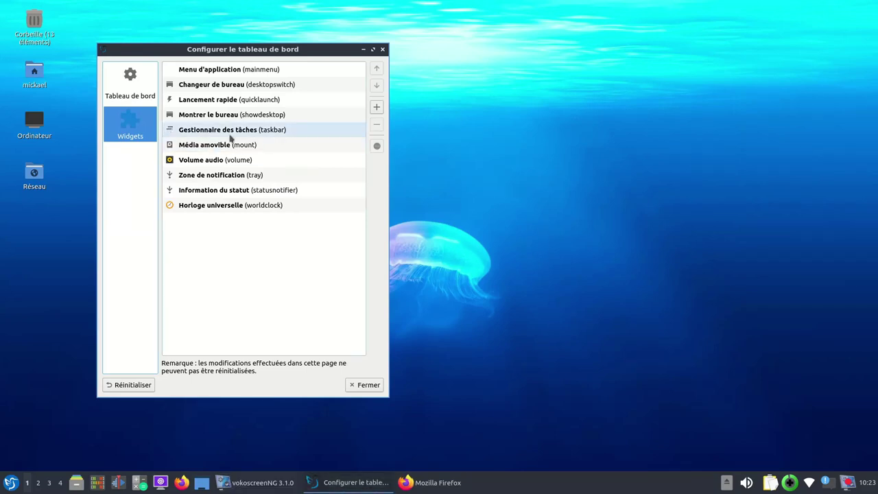
- In the Gestionnaire des tâches widget's settings, turn on Afficher uniquement les fenêtres du bureau with the Courant option
click(321, 132)
click(376, 149)
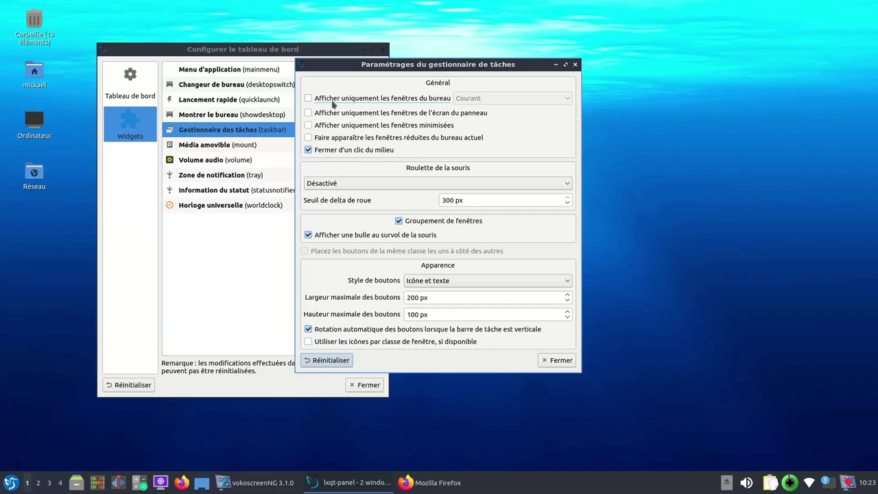
click(308, 98)
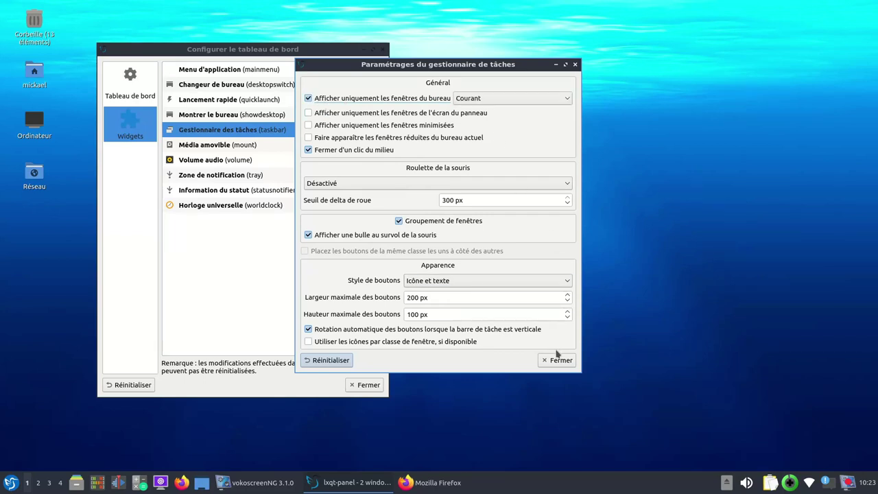
click(661, 372)
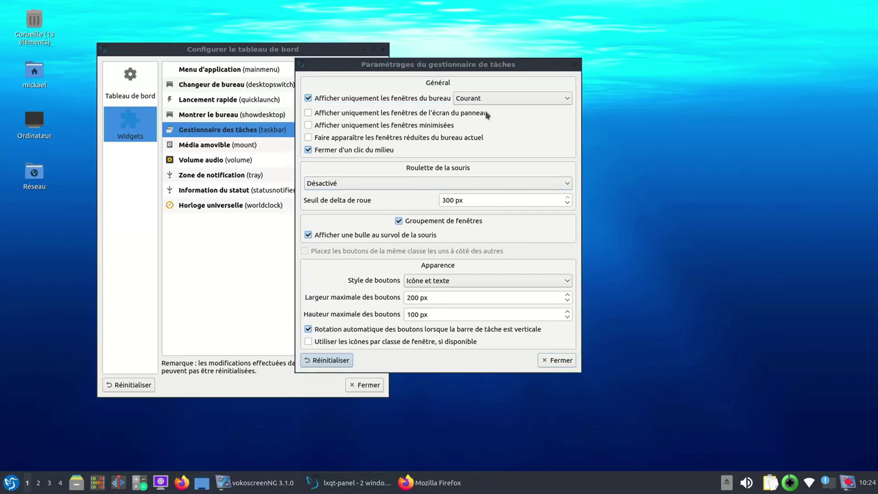
- Launch the htop process monitor and KCalc on virtual desktop 2, and return to virtual desktop 1
click(38, 485)
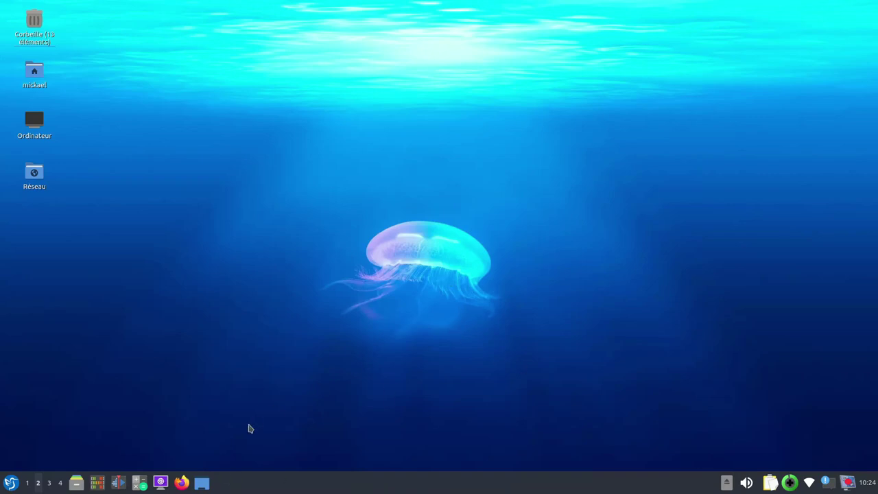
click(97, 484)
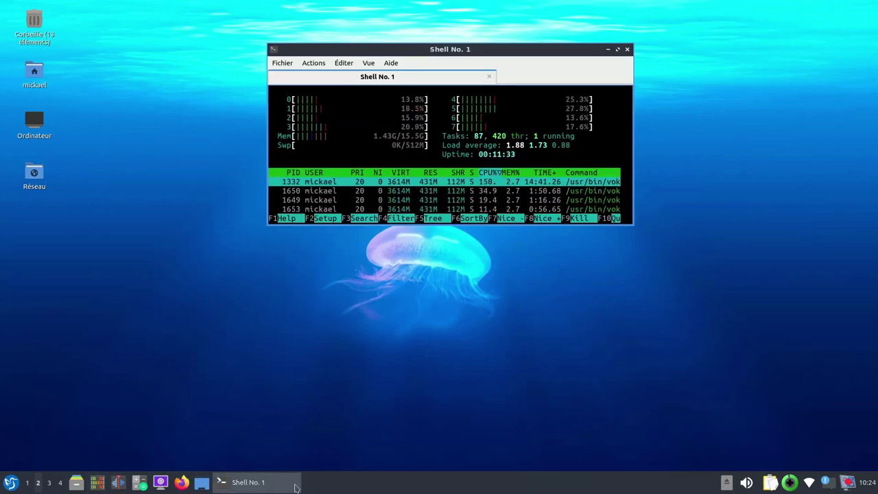
click(139, 482)
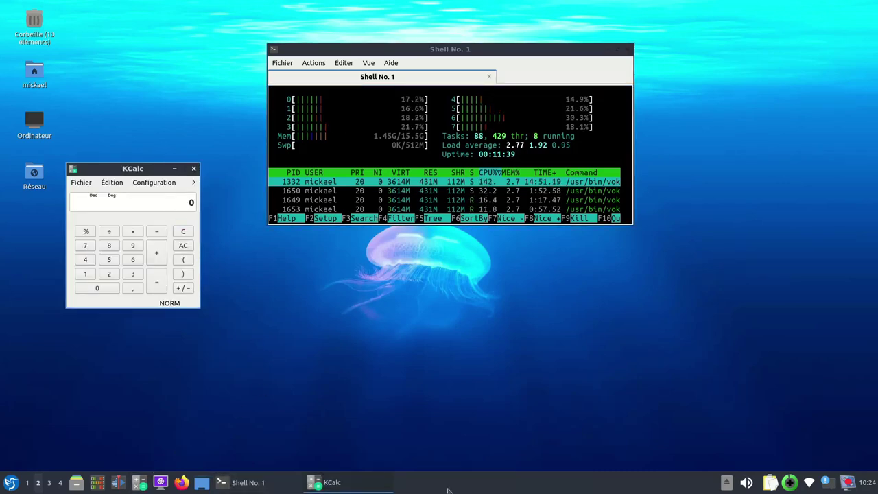
click(28, 485)
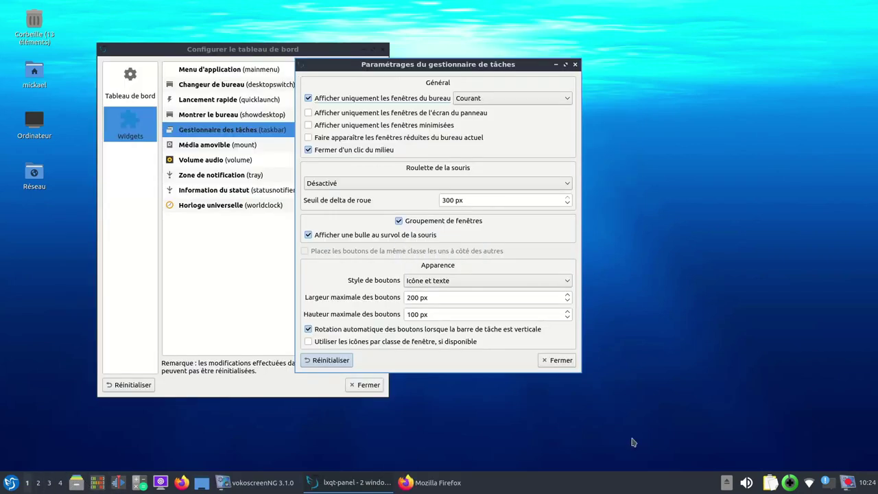
- Turn off Afficher uniquement les fenêtres du bureau and close the task manager settings
click(308, 98)
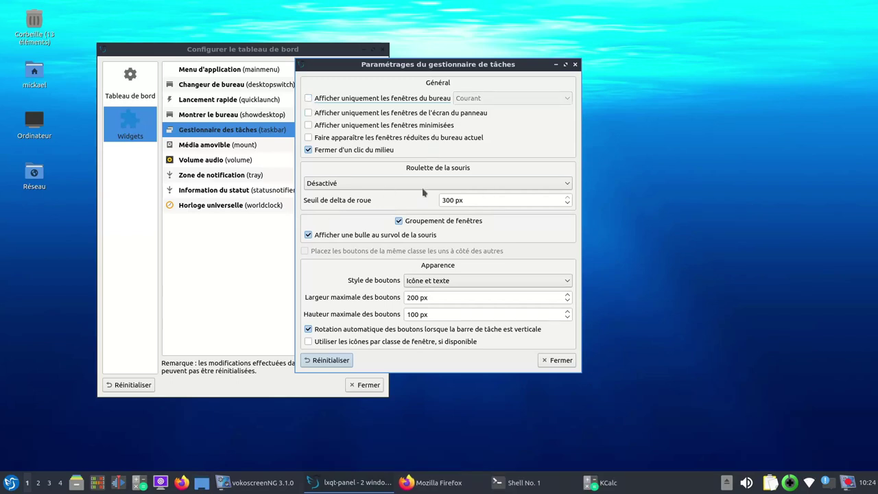
click(561, 362)
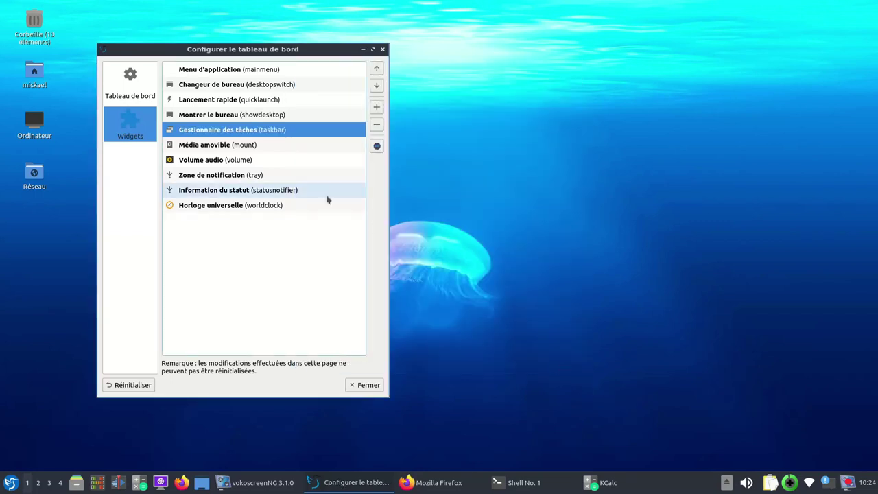
- Open the volume mixer, examine its Lecture, Enregistrement, Périphériques de sortie, Périphériques d'entrée and Configuration pages, and close it
click(745, 484)
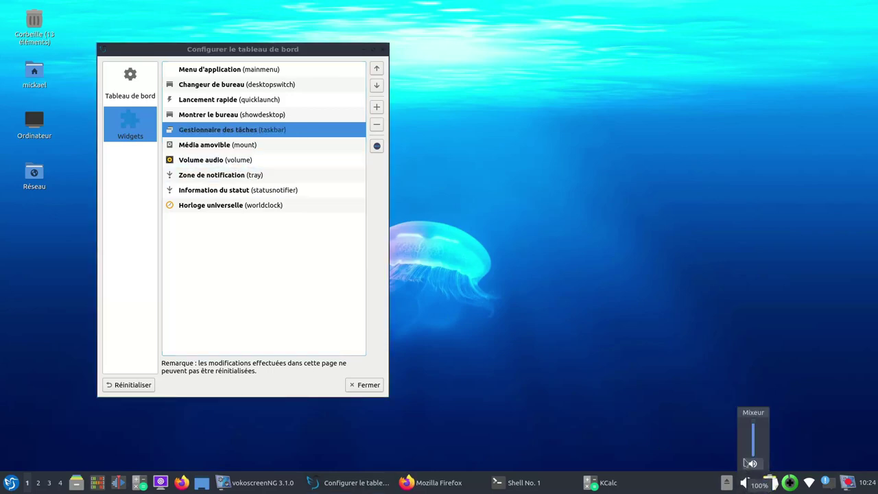
click(754, 413)
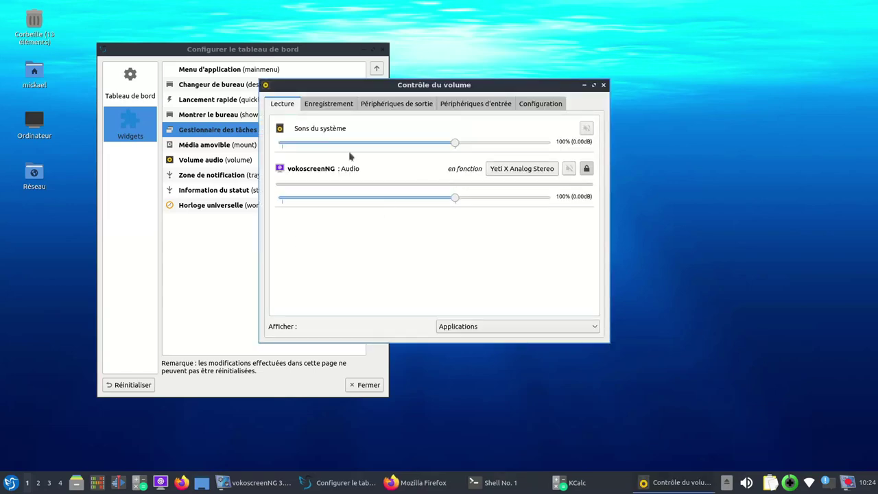
click(329, 104)
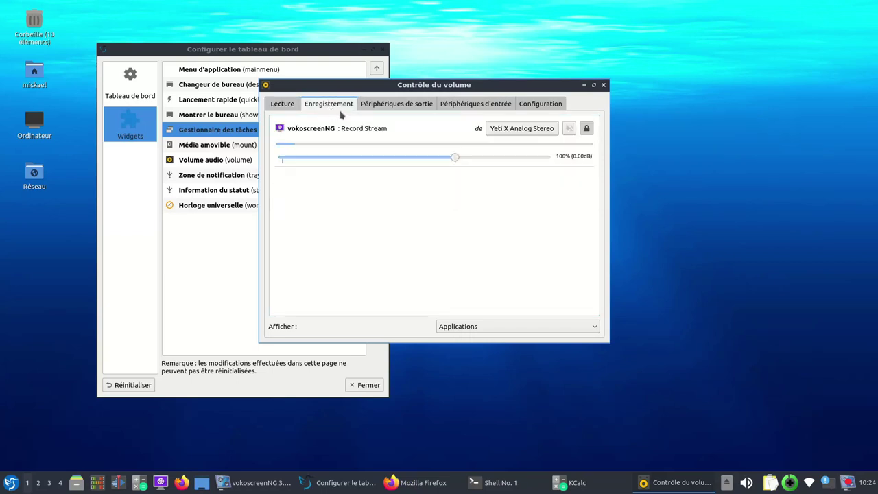
click(379, 106)
scroll(377, 186, down, 3)
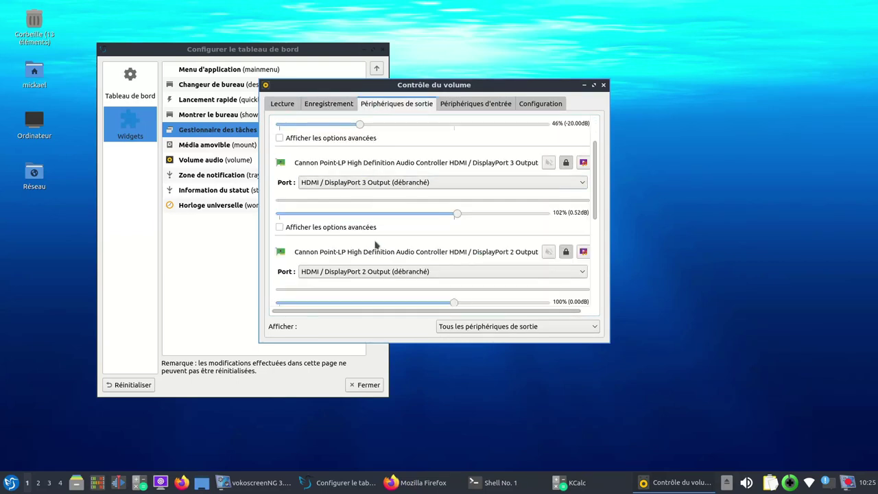
scroll(376, 251, up, 3)
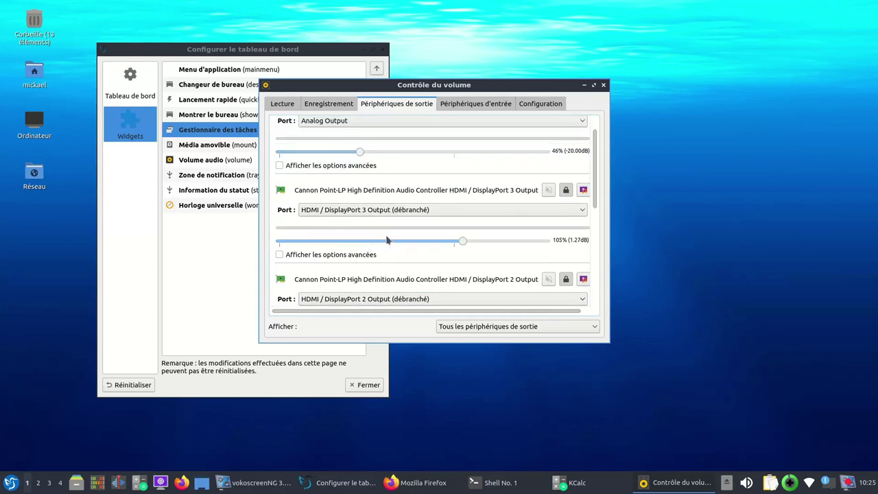
click(464, 105)
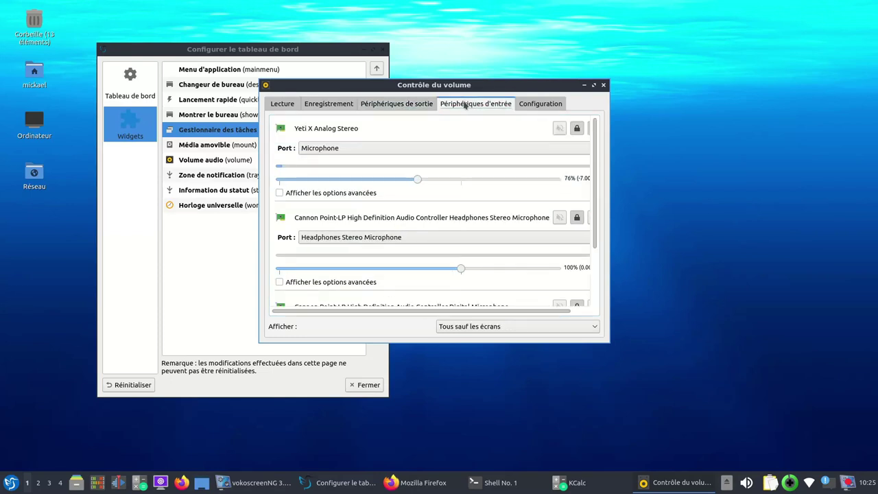
click(536, 111)
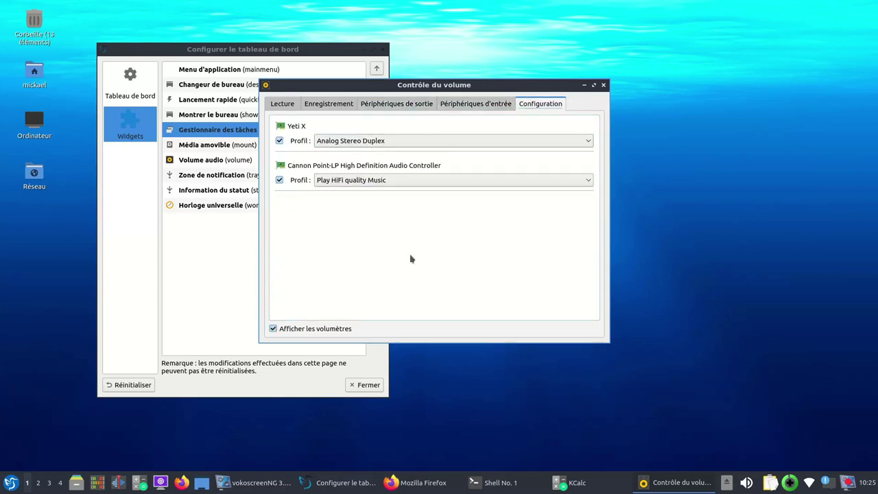
click(603, 85)
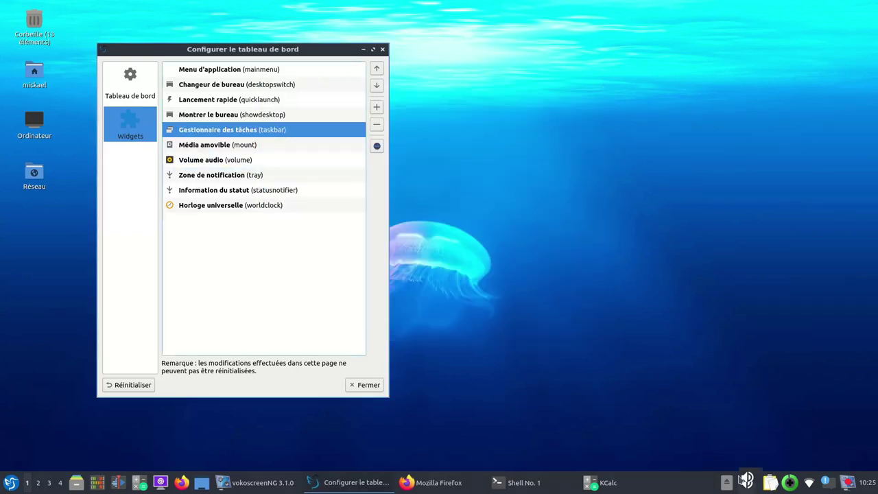
- Close the panel configuration, check the windows on virtual desktop 2 and return to virtual desktop 1
click(367, 385)
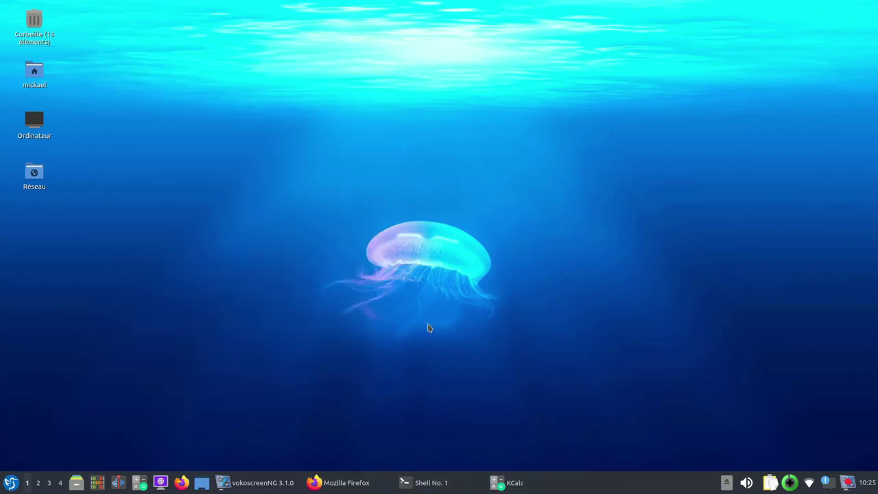
click(39, 483)
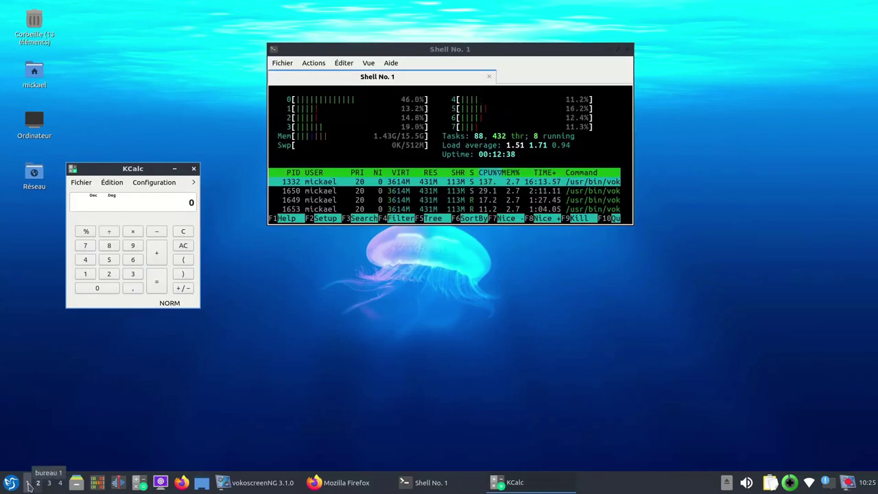
click(28, 485)
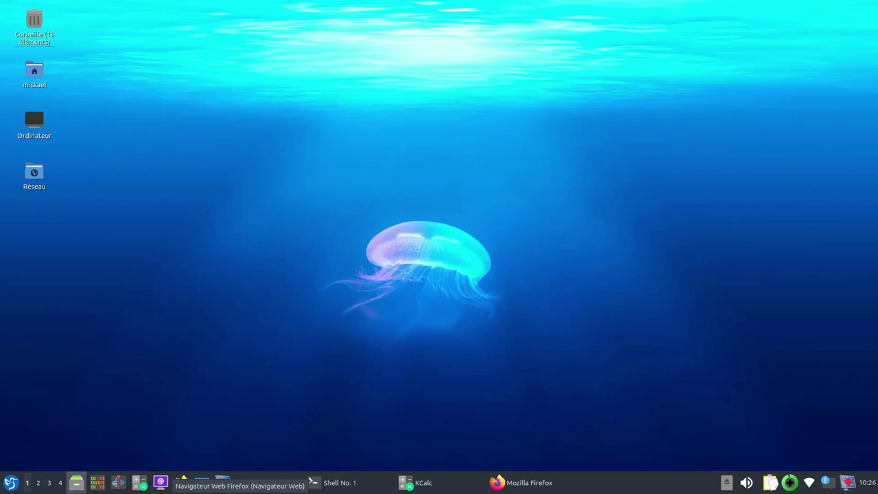
- Launch Discover from the Outils système applications and show its Configuration page with the software sources
click(10, 486)
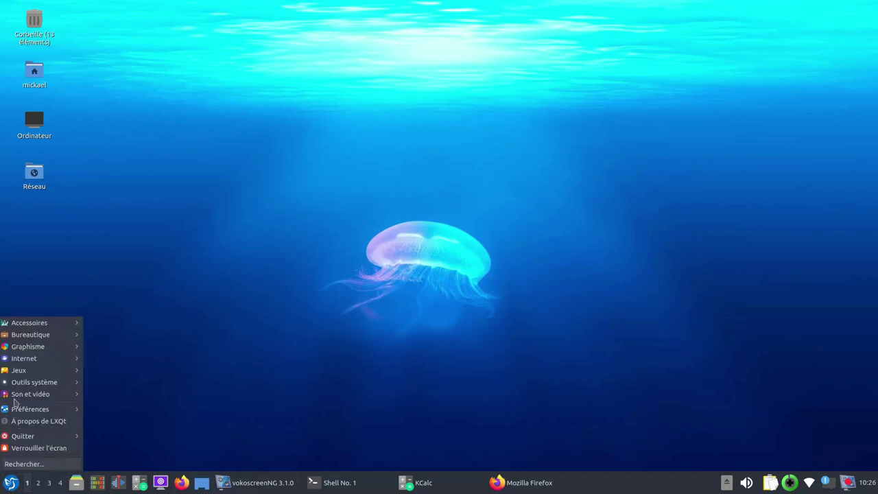
mouse_move(18, 362)
mouse_move(34, 383)
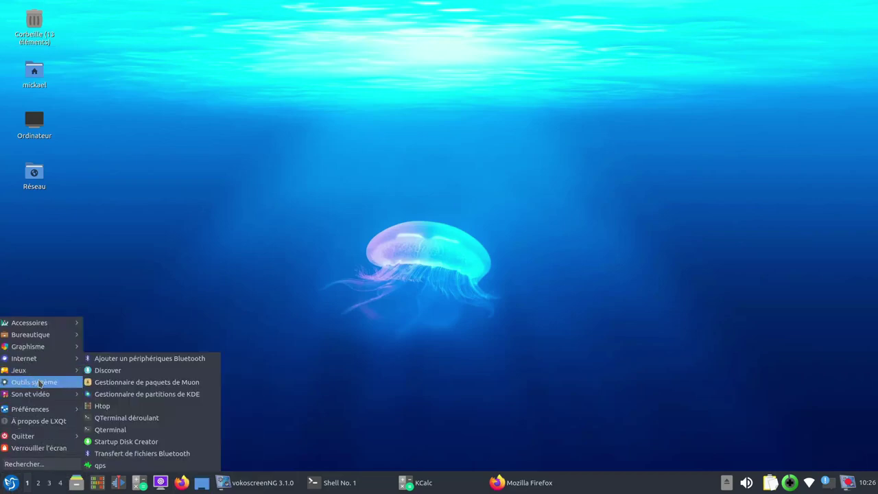
click(103, 370)
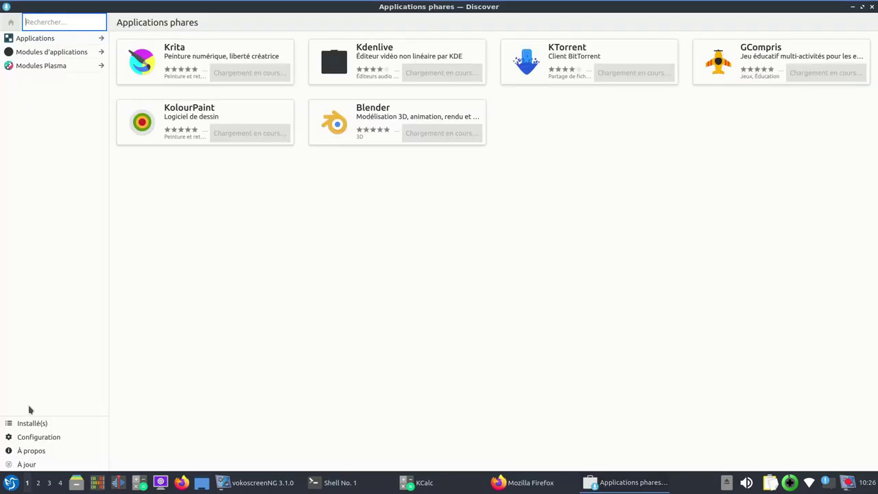
click(26, 440)
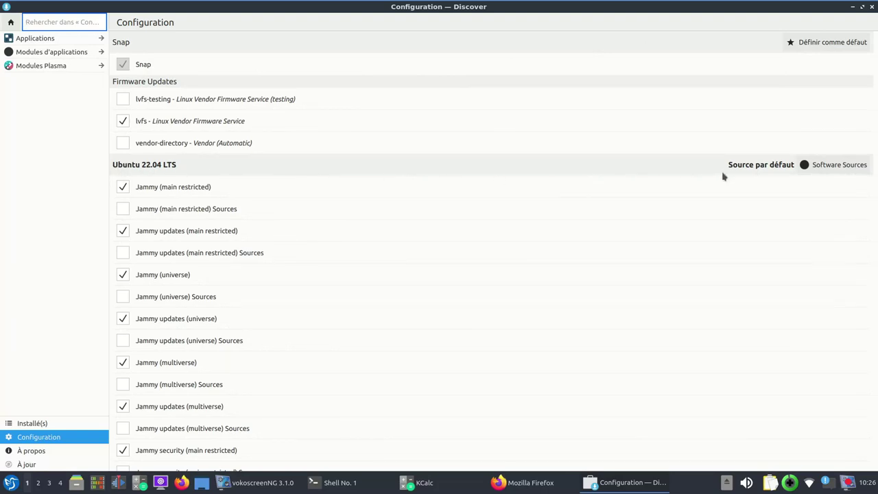
- Try Snap as Discover's default source, restore Ubuntu 22.04 LTS as the default, review the repositories and close Discover
click(824, 43)
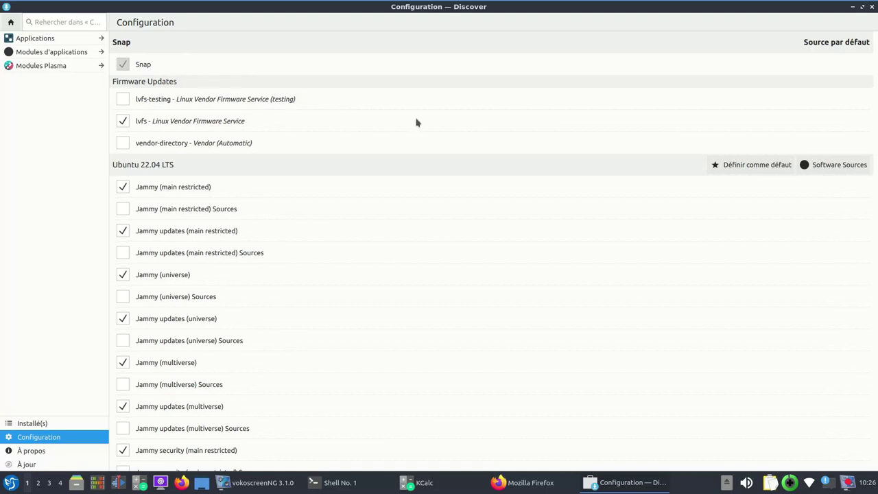
click(751, 166)
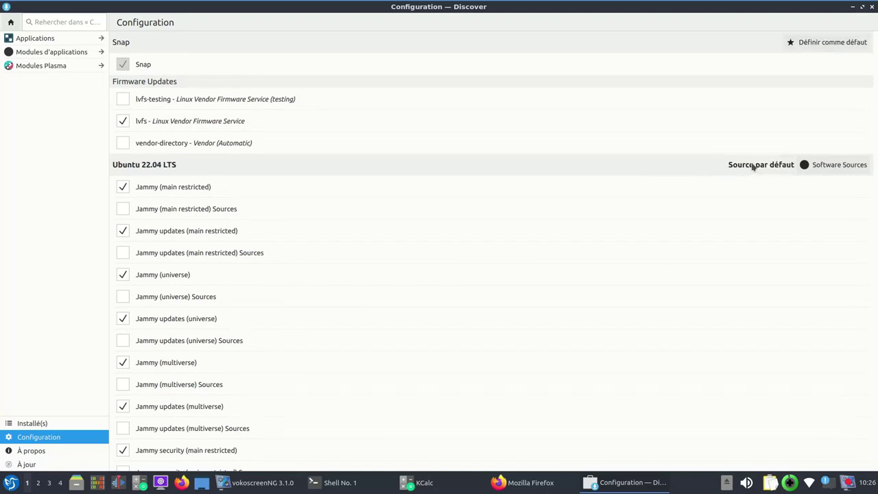
scroll(172, 318, down, 5)
scroll(192, 356, up, 4)
scroll(199, 350, up, 1)
click(872, 6)
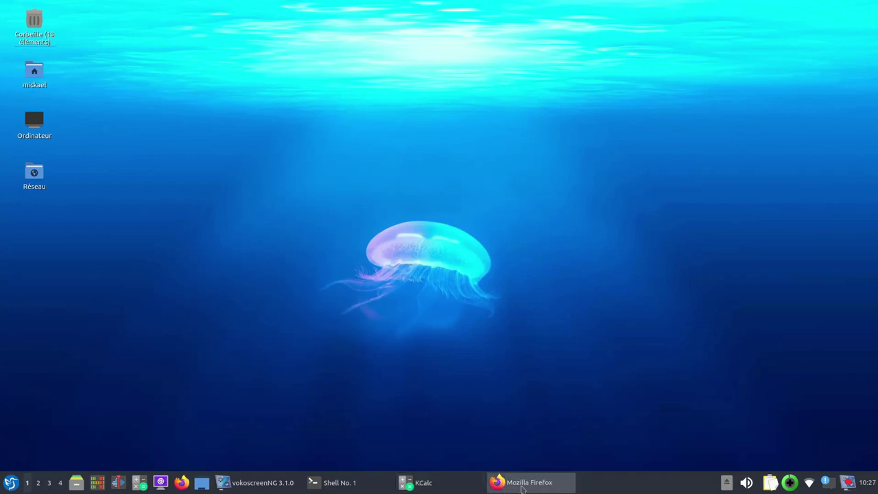
- Switch to Firefox and open the Flatpak tutorial from the Tutoriels page of the Libre à Quimperlé blog
click(522, 486)
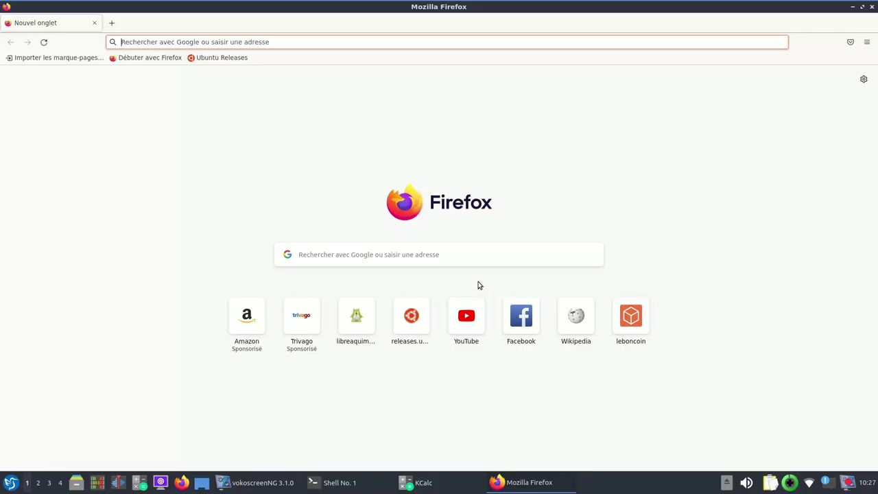
click(350, 321)
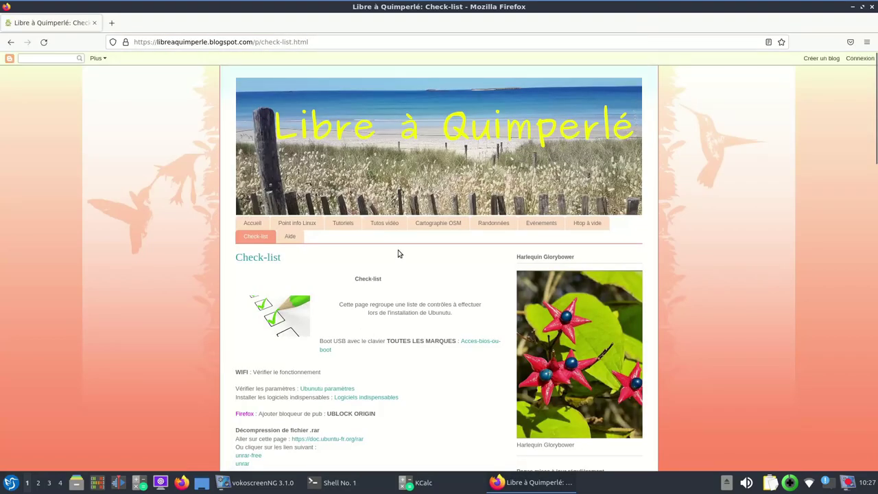
click(343, 223)
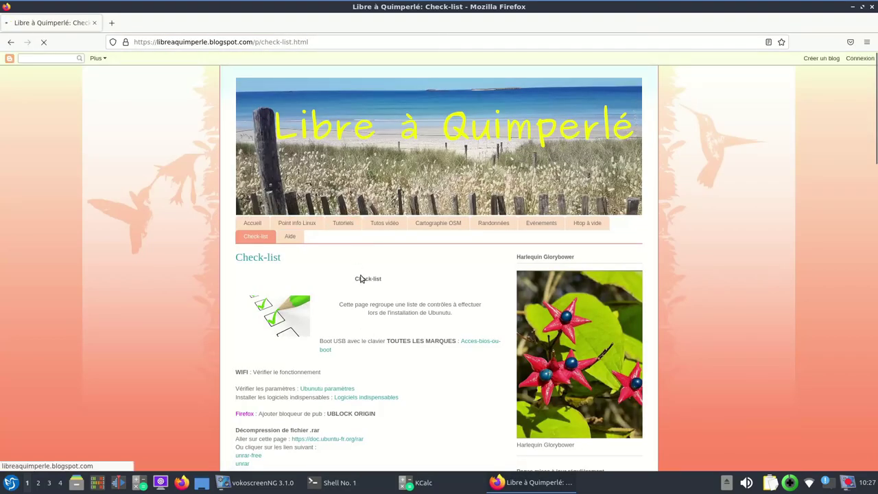
scroll(367, 288, down, 4)
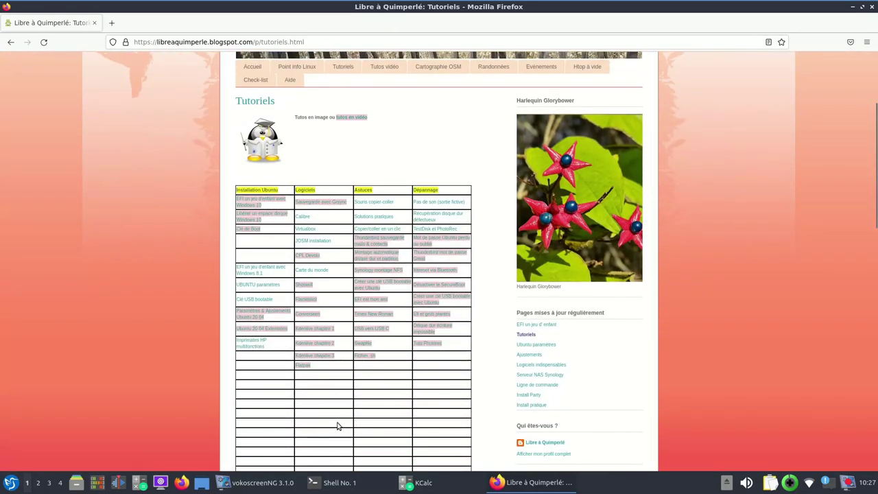
click(302, 366)
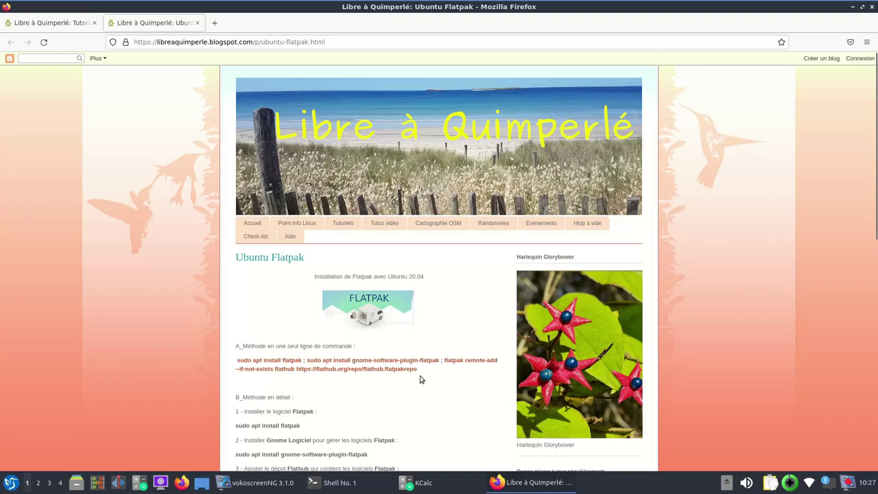
- Copy the tutorial's one-line Flatpak, gnome-software-plugin-flatpak and Flathub installation command and paste it into a new terminal, accepting the multi-line paste
triple_click(364, 402)
key(ctrl+c)
key(ctrl+alt+t)
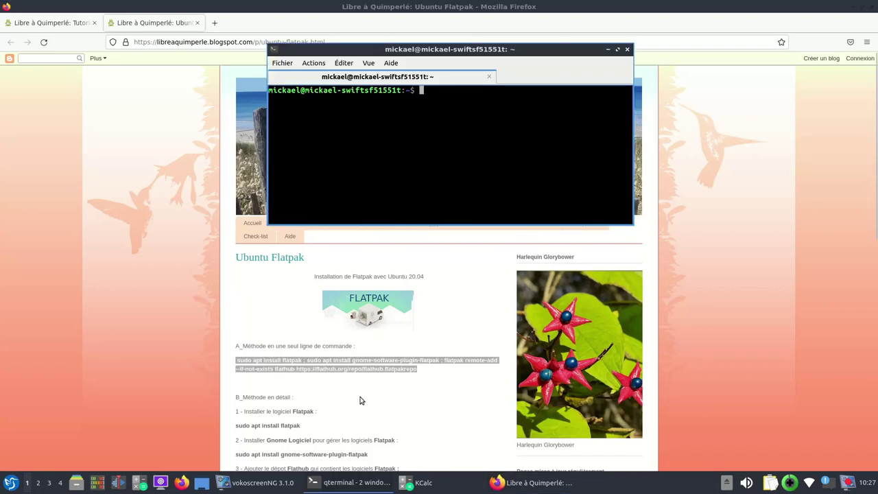
middle_click(457, 111)
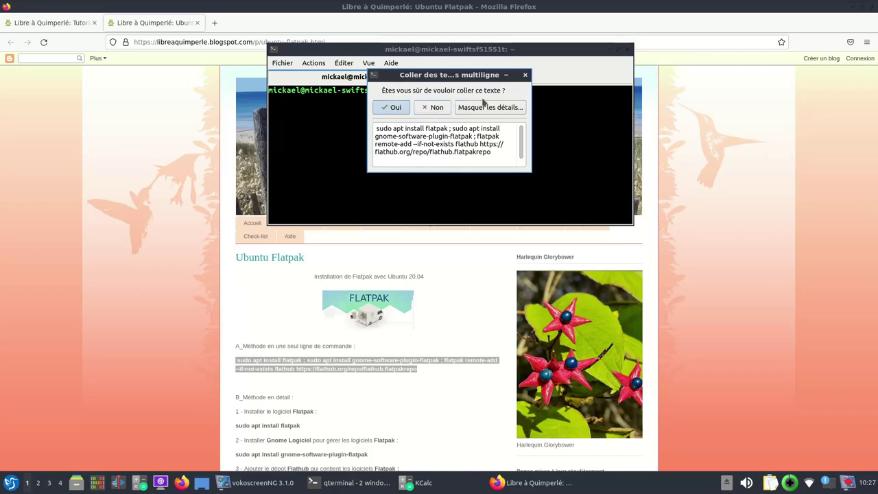
click(393, 109)
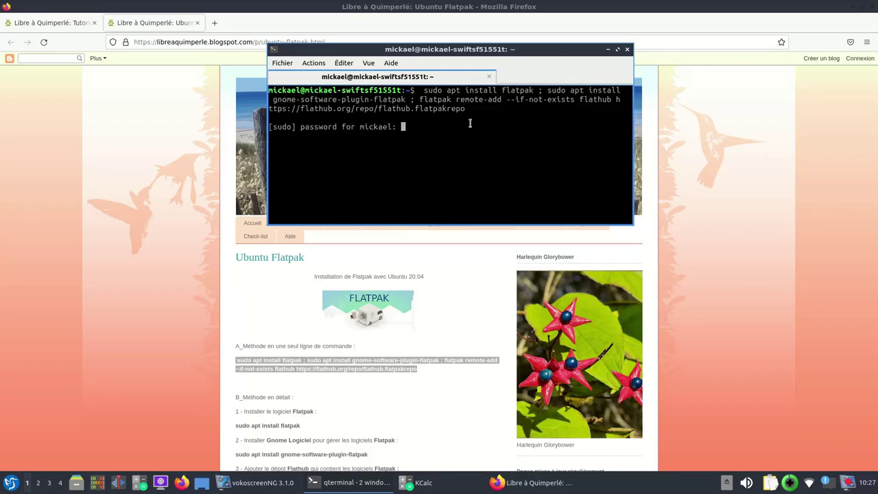
- Enter the sudo password and answer o to both package installation questions
key(Return)
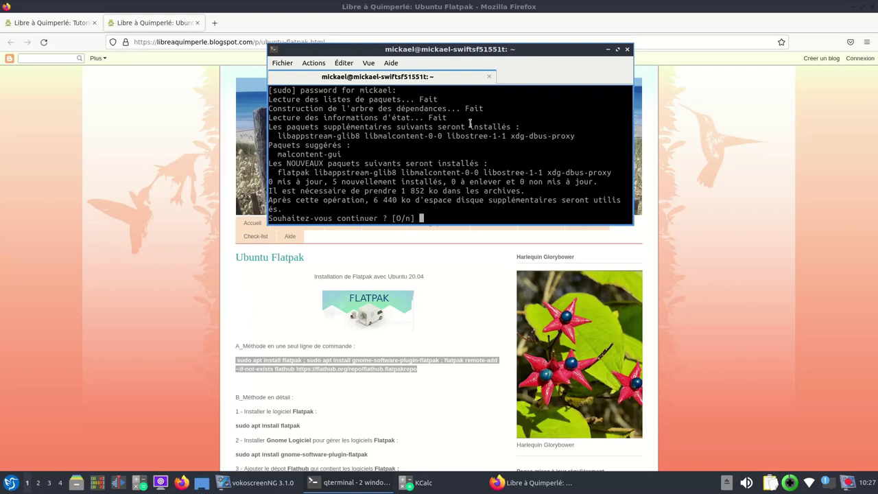
text(o)
key(Return)
text(o)
key(Return)
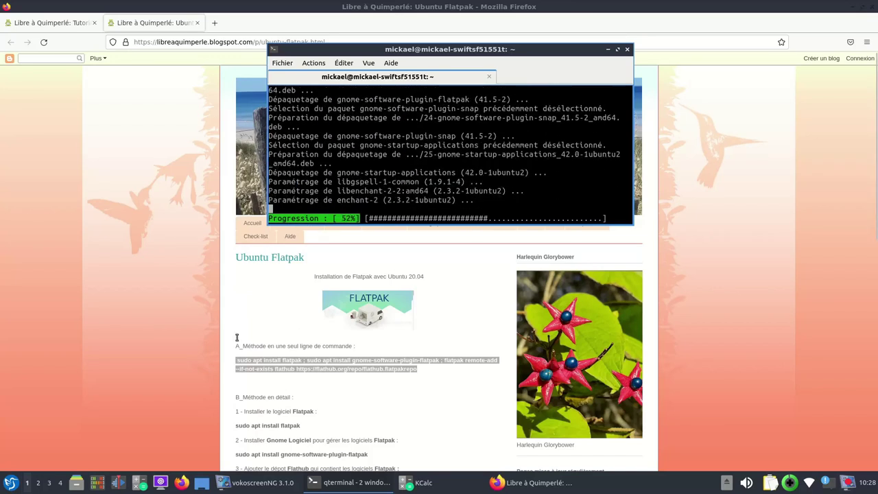
- Authorise the software repository configuration by entering the account password in the authentication request
click(232, 307)
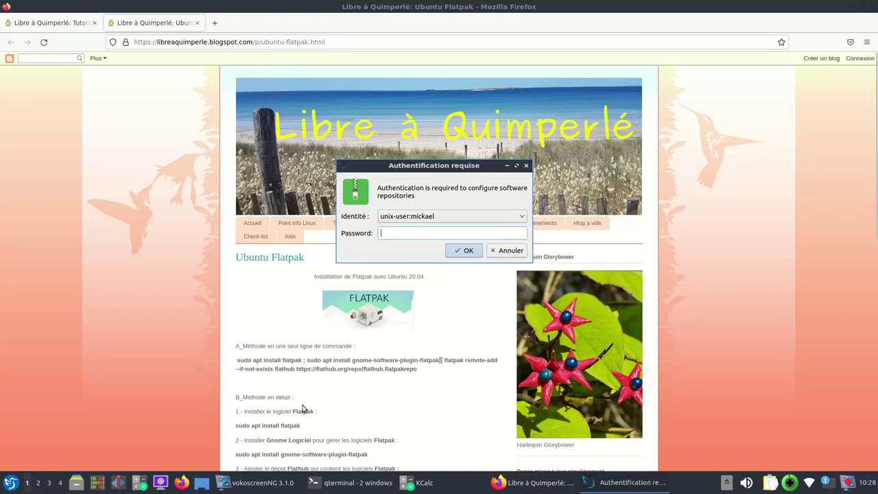
scroll(308, 404, down, 3)
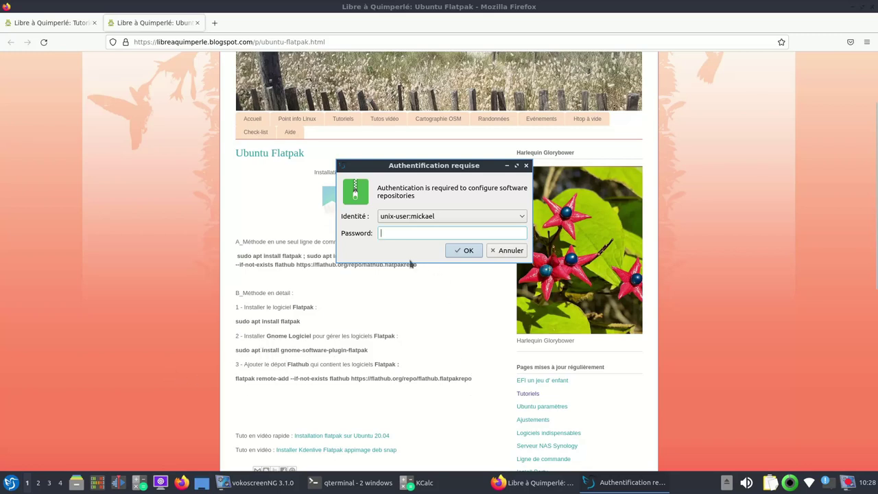
key(Return)
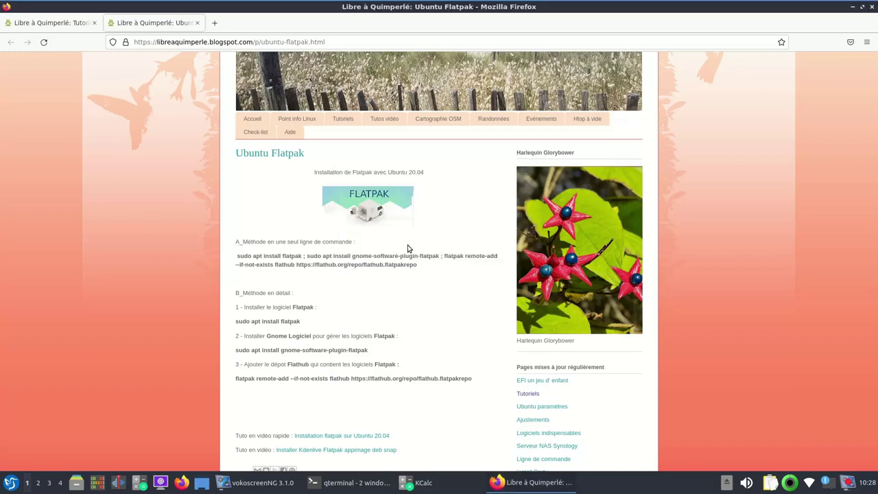
- Bring forward the terminal used for the Flatpak installation, check its final output and close it
mouse_move(382, 489)
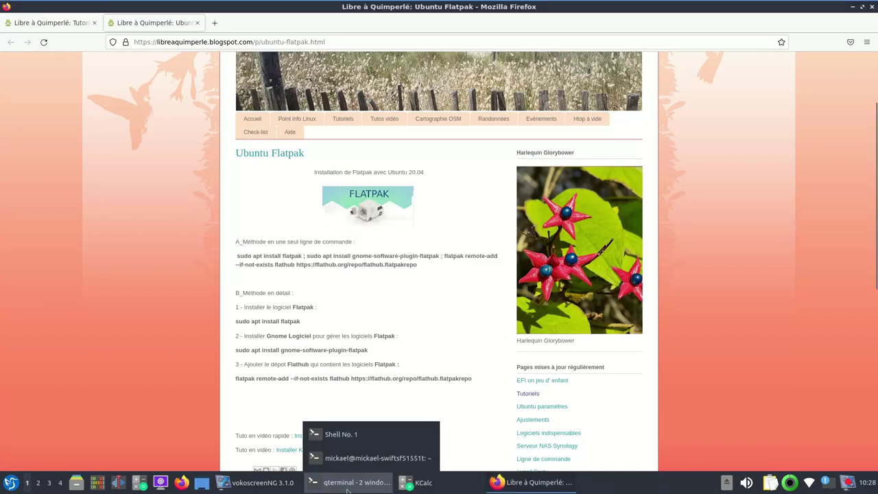
click(350, 458)
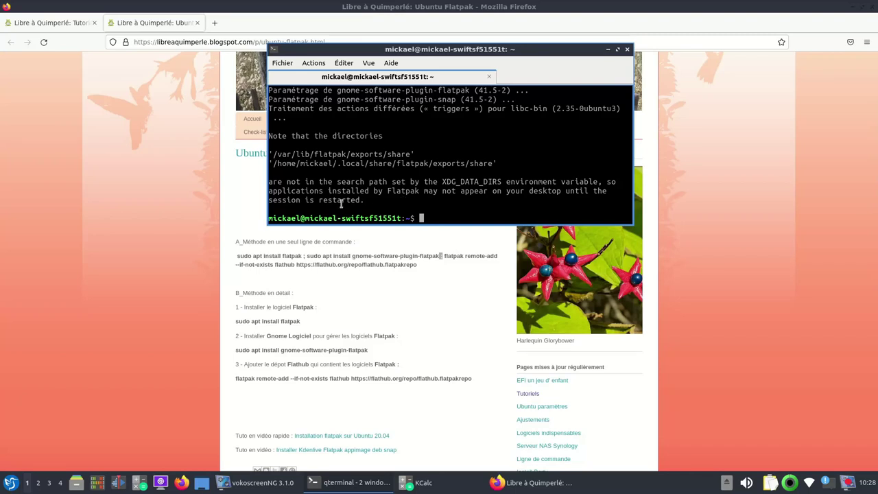
click(627, 49)
click(446, 139)
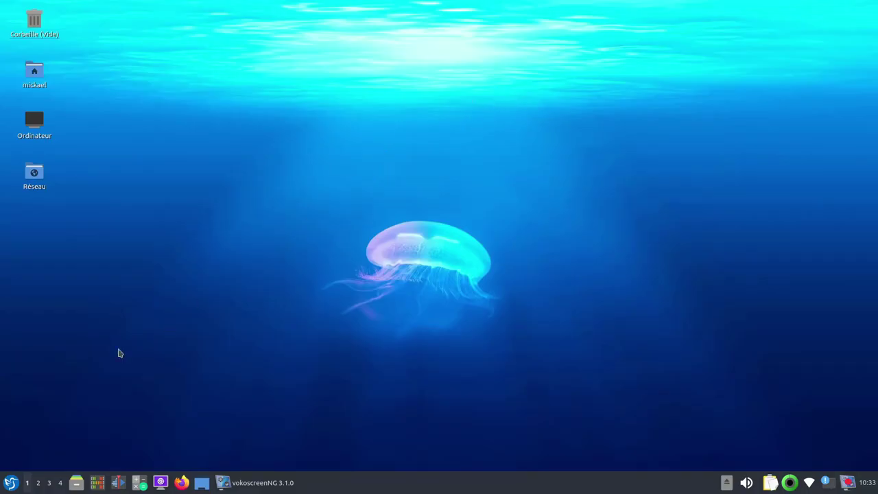
- Open the Software application from the preferences category and search its catalogue for firefox
click(10, 484)
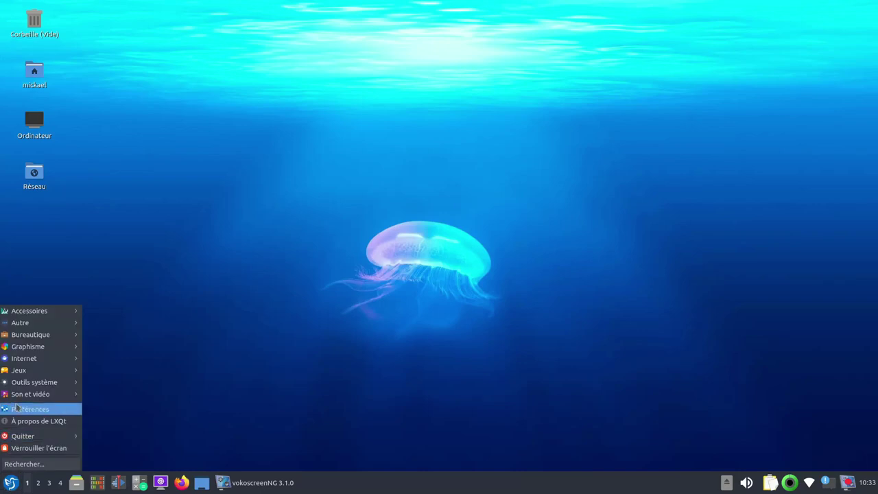
mouse_move(21, 360)
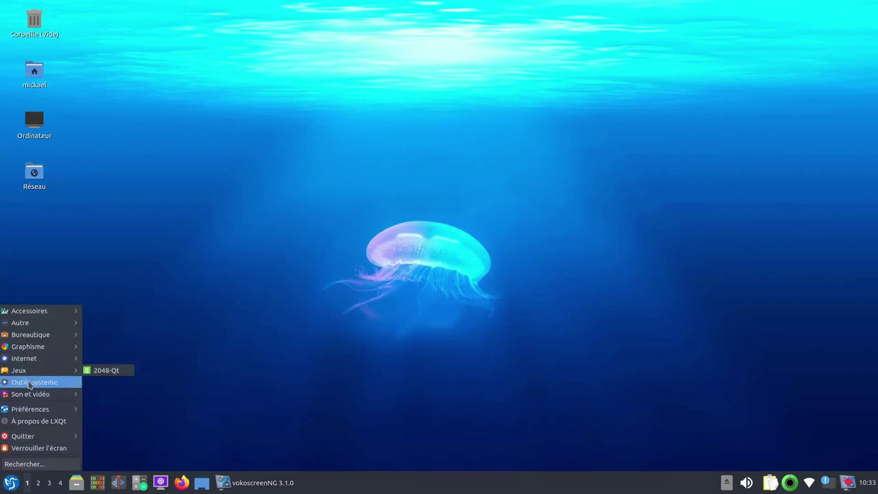
mouse_move(34, 382)
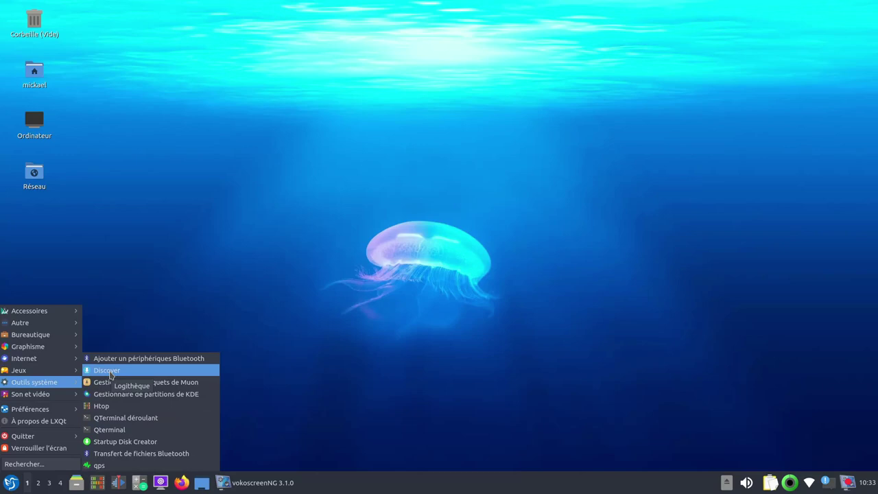
mouse_move(33, 411)
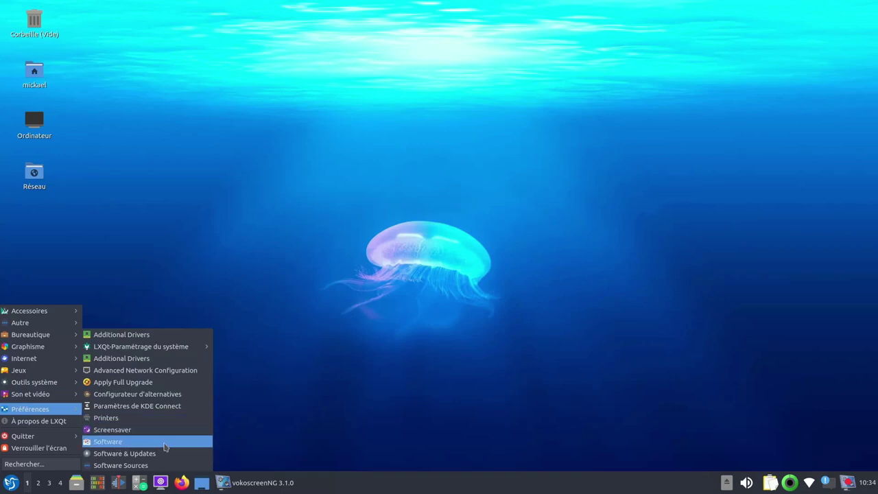
click(159, 447)
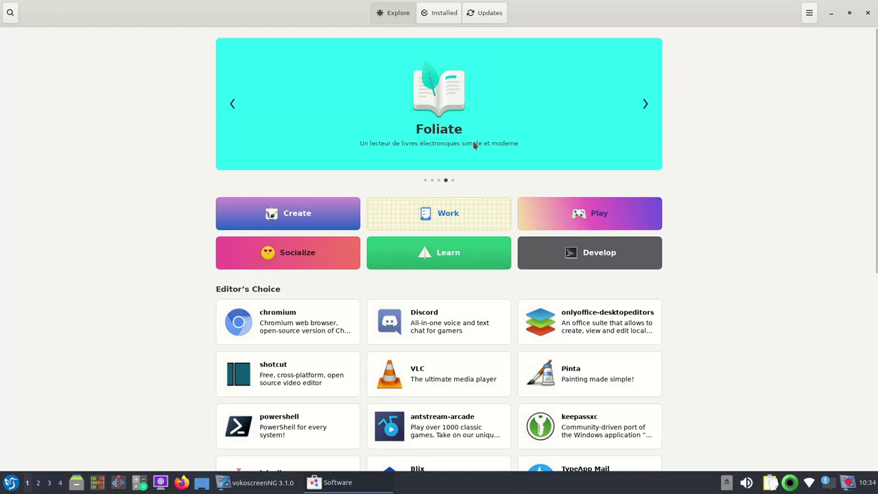
text(fire)
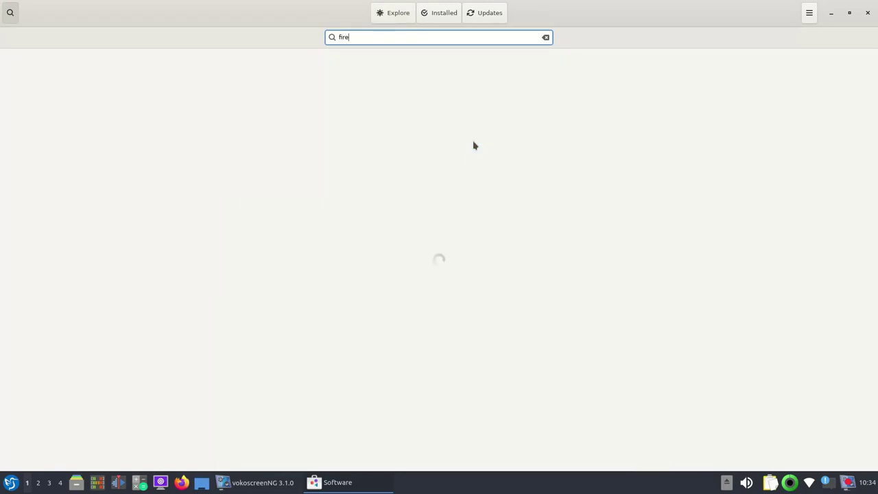
text(fox)
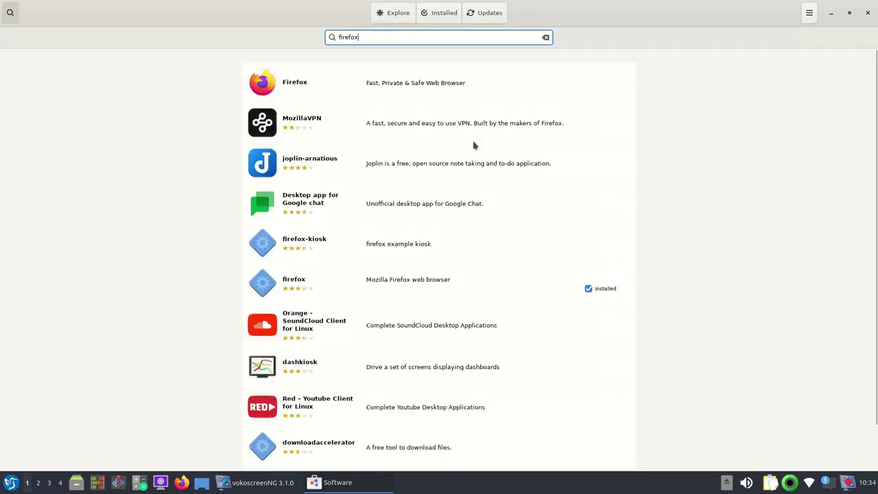
- Open the Firefox entry, choose Flathub (Flatpak) as its source, review the application details and start the installation
click(285, 91)
click(802, 11)
click(772, 36)
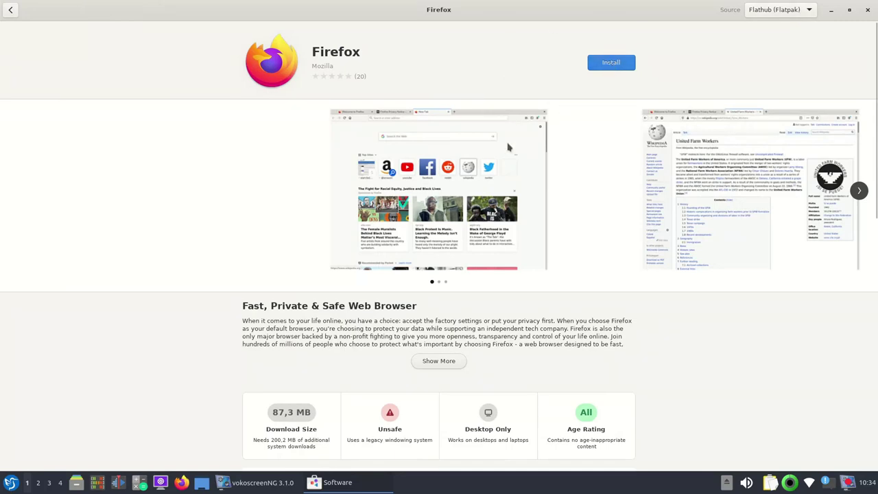
scroll(367, 237, down, 1)
scroll(317, 341, down, 2)
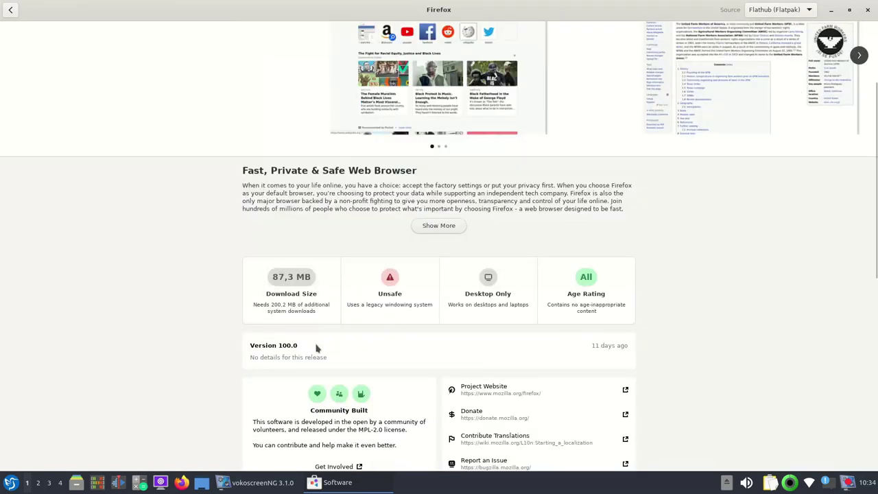
scroll(330, 357, up, 3)
click(611, 62)
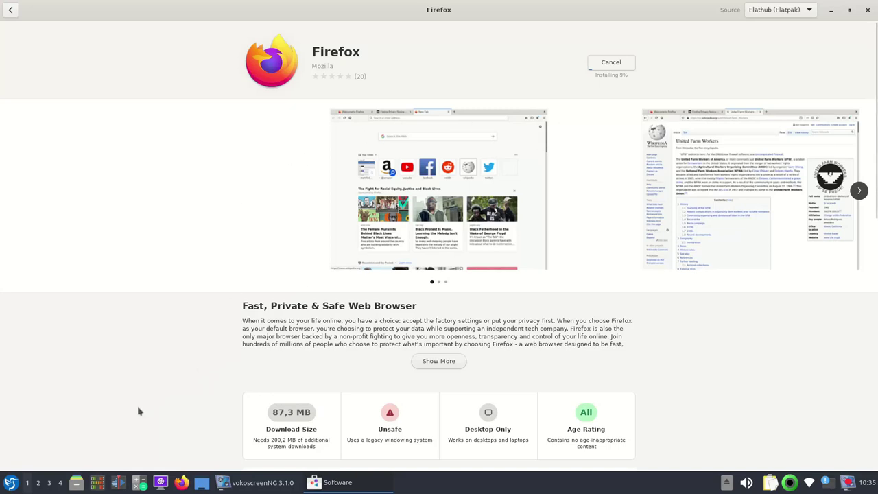
- Open the PCManFM-Qt file manager from the accessories category while Firefox installs
click(10, 482)
mouse_move(19, 323)
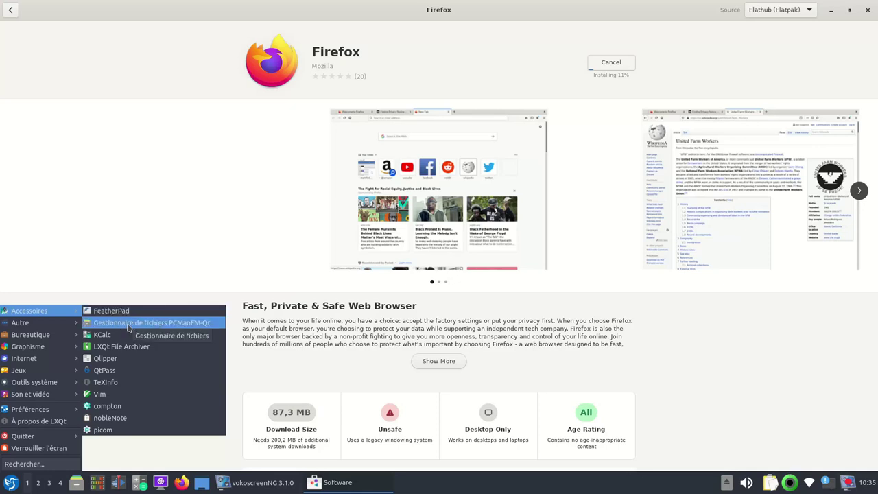
click(131, 326)
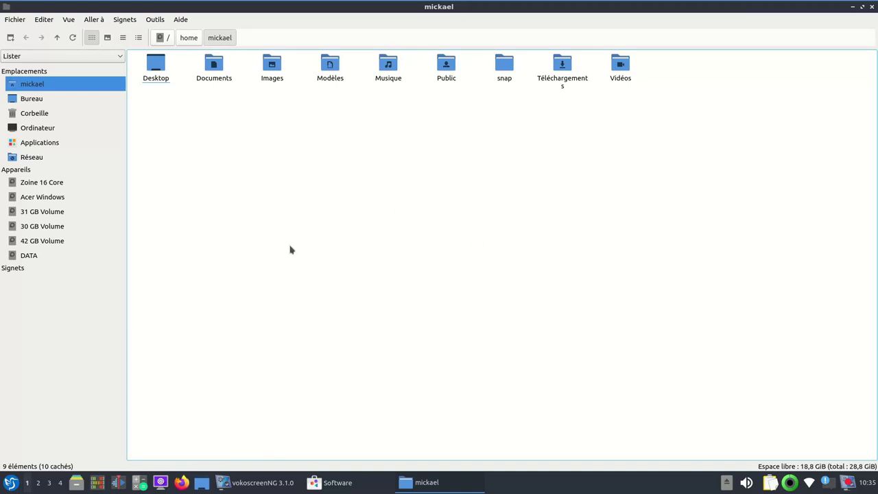
- Review the file manager's preferences for behaviour, display, user interface, thumbnails, volumes and advanced options, and leave without changing them
click(12, 20)
mouse_move(36, 23)
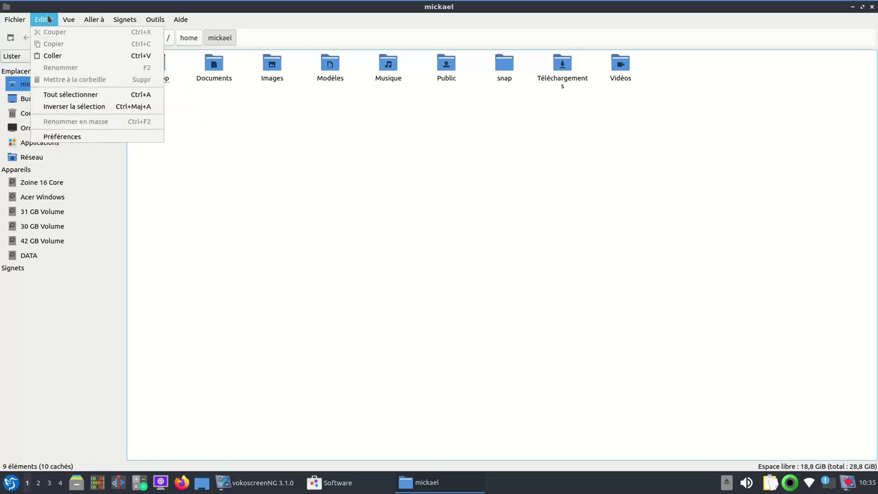
click(70, 138)
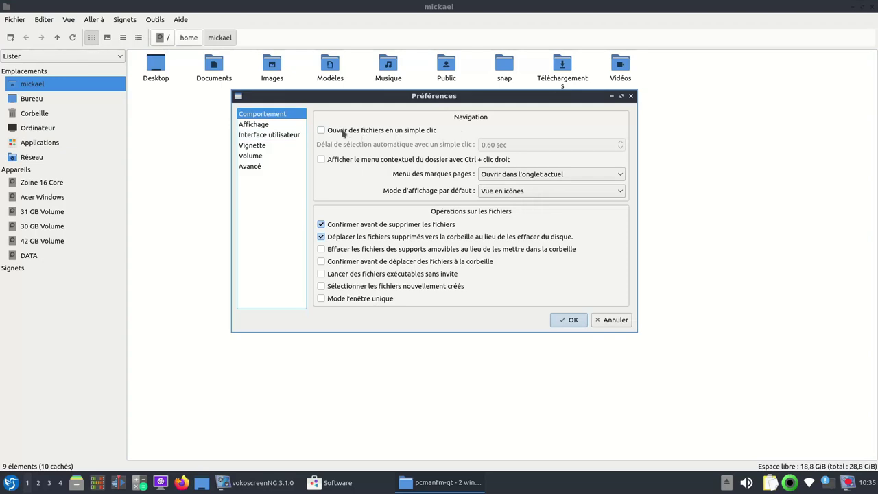
click(271, 127)
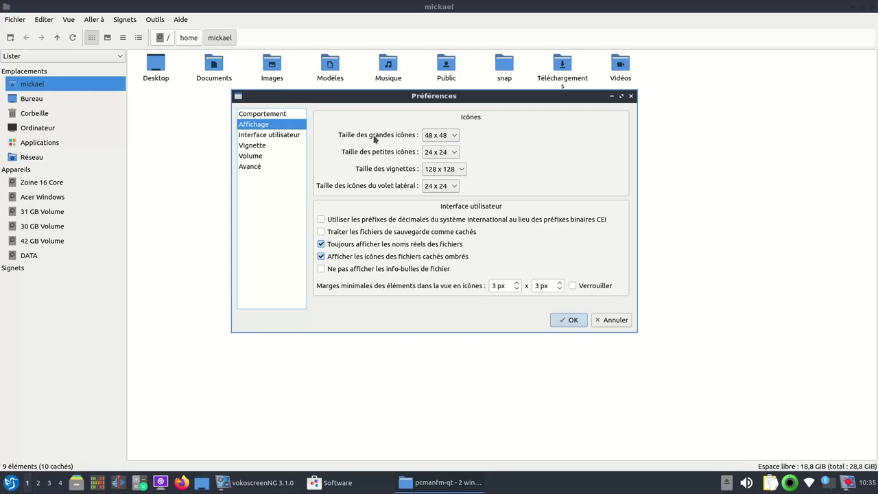
click(268, 137)
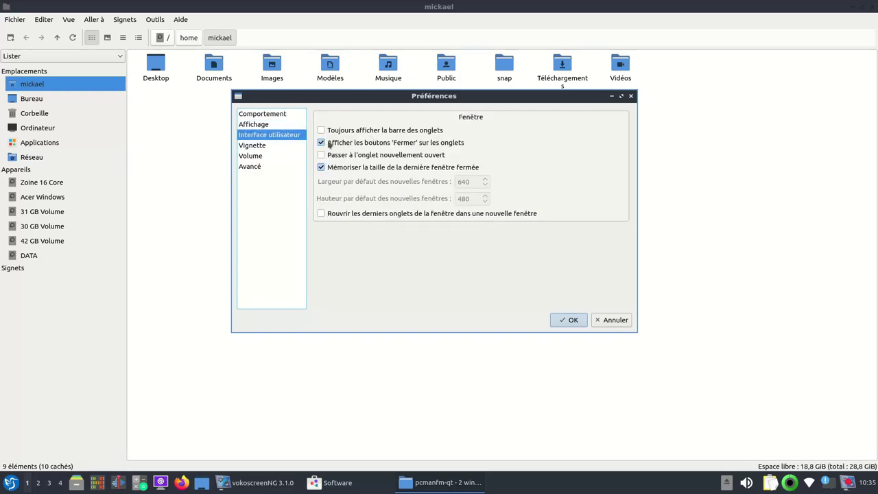
click(252, 146)
click(251, 157)
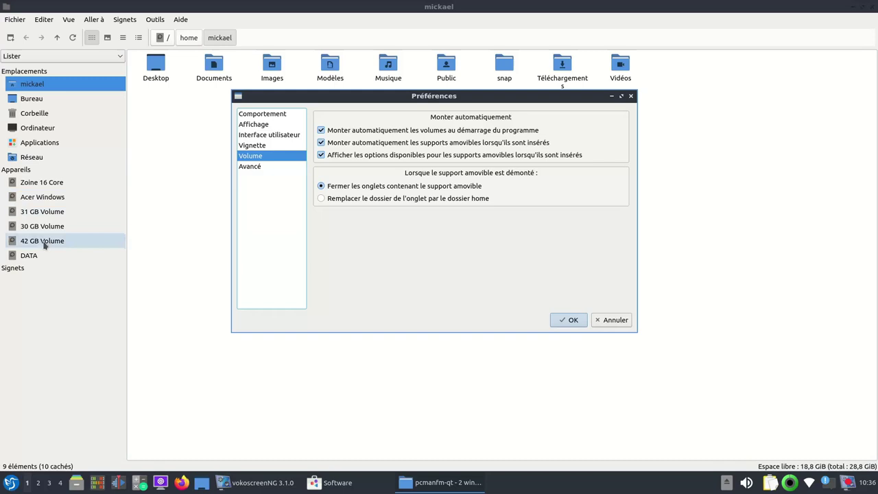
click(261, 167)
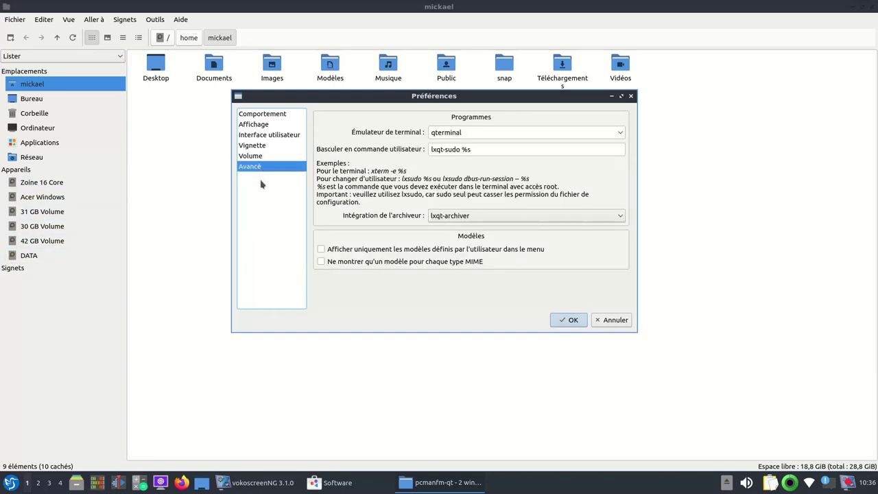
click(601, 323)
- Show the home folder in split view and return to the single-pane view
click(68, 19)
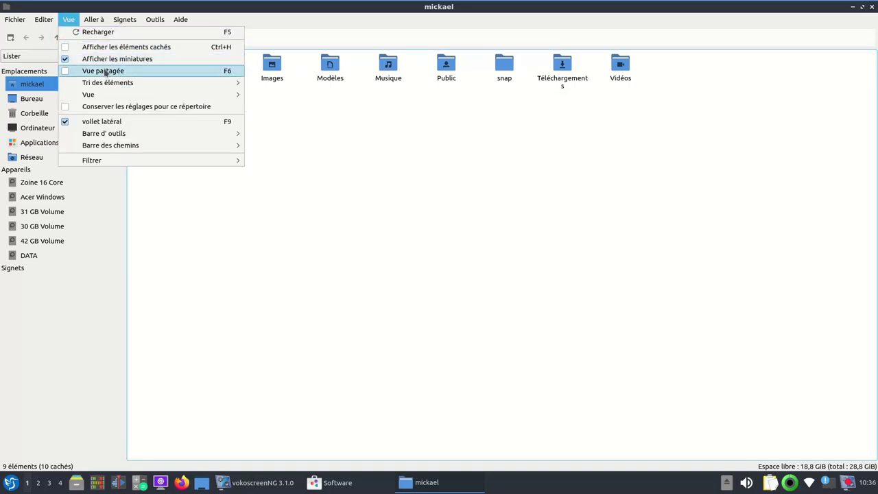
click(69, 73)
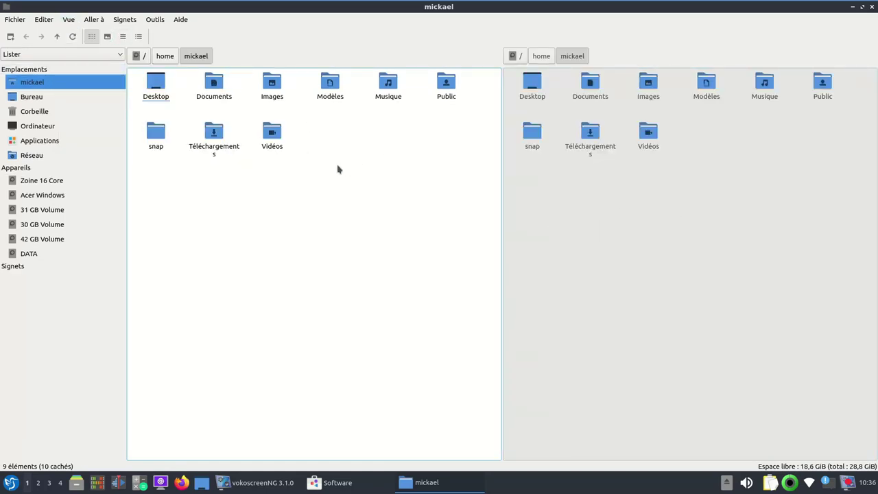
click(68, 20)
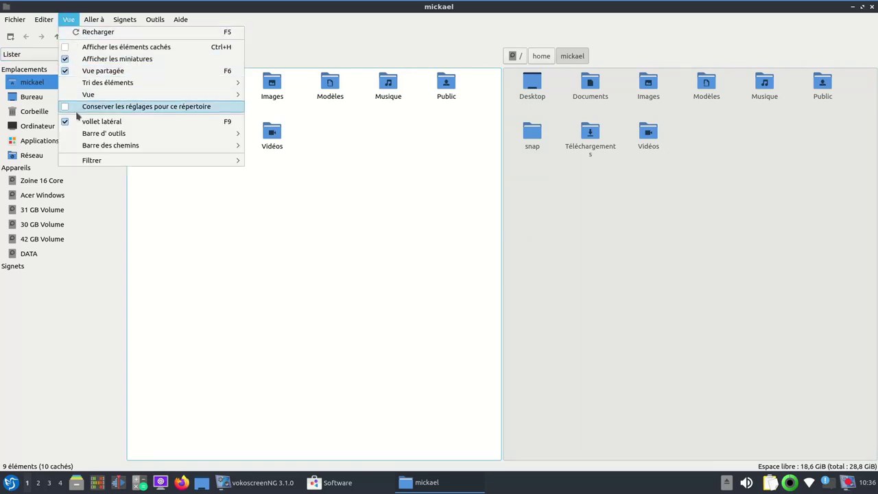
click(67, 74)
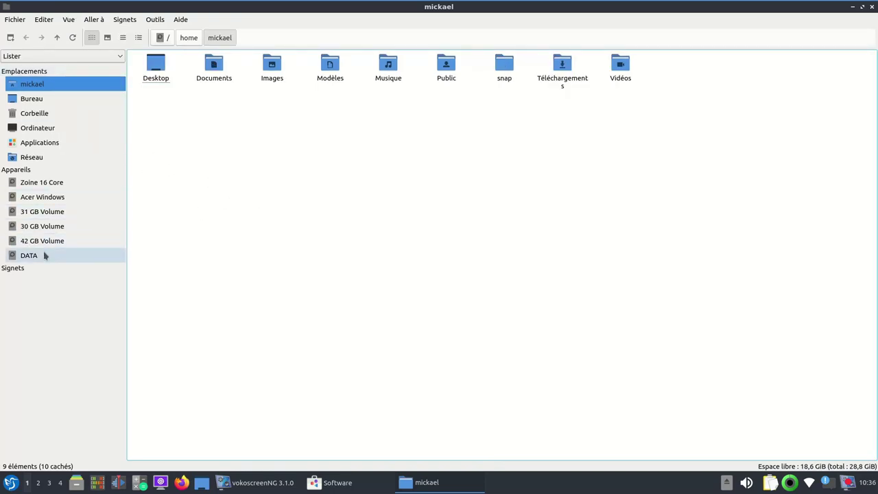
- Open the DATA volume in a new tab and go to its VIDEOS/Montage Préparation folder
mouse_move(46, 256)
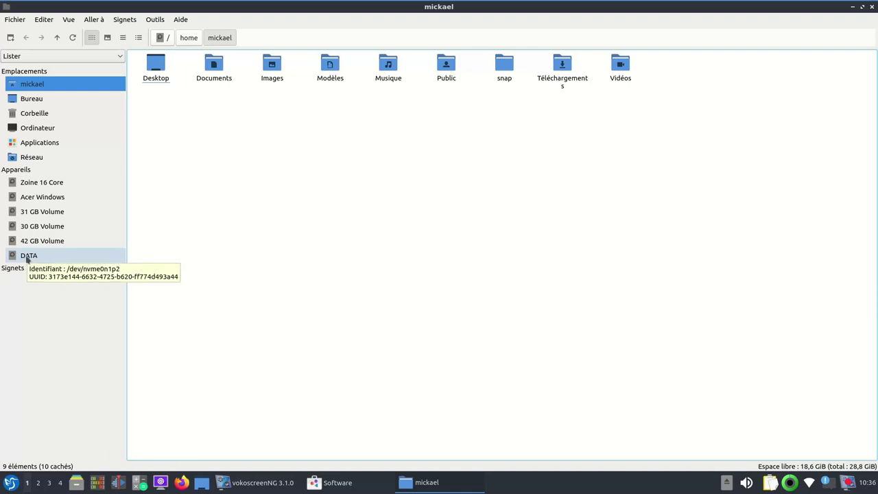
middle_click(28, 259)
click(176, 60)
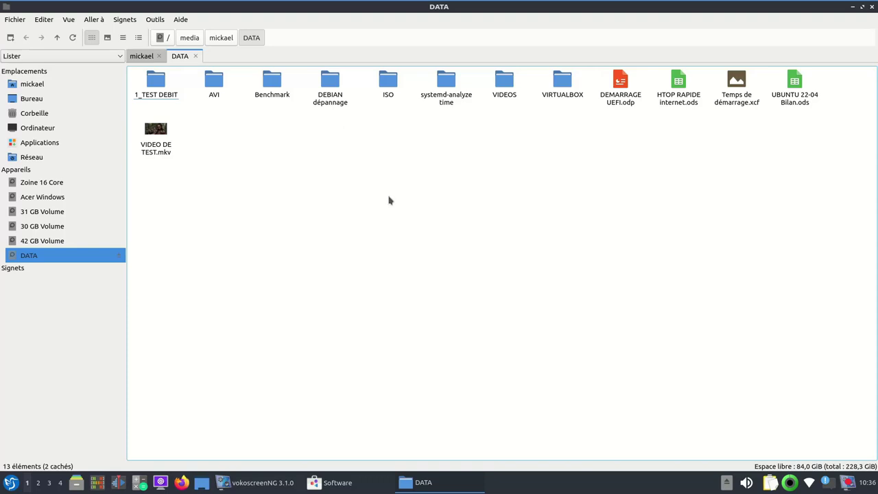
click(503, 82)
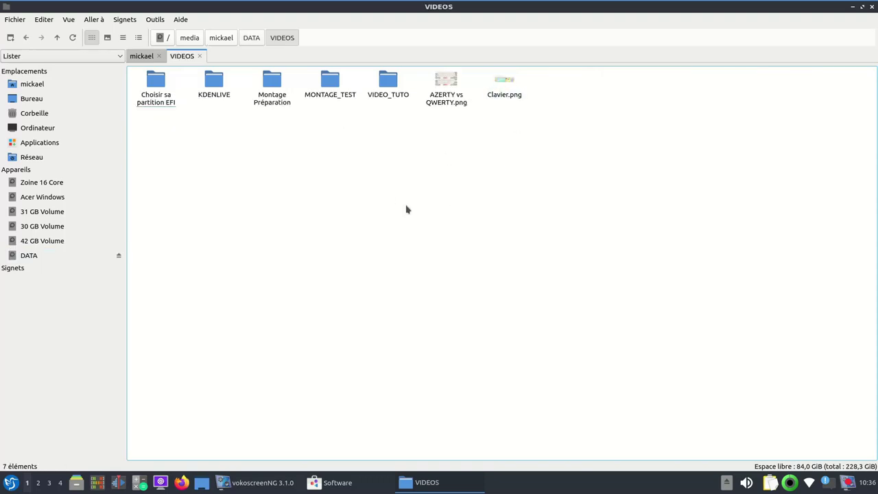
click(272, 84)
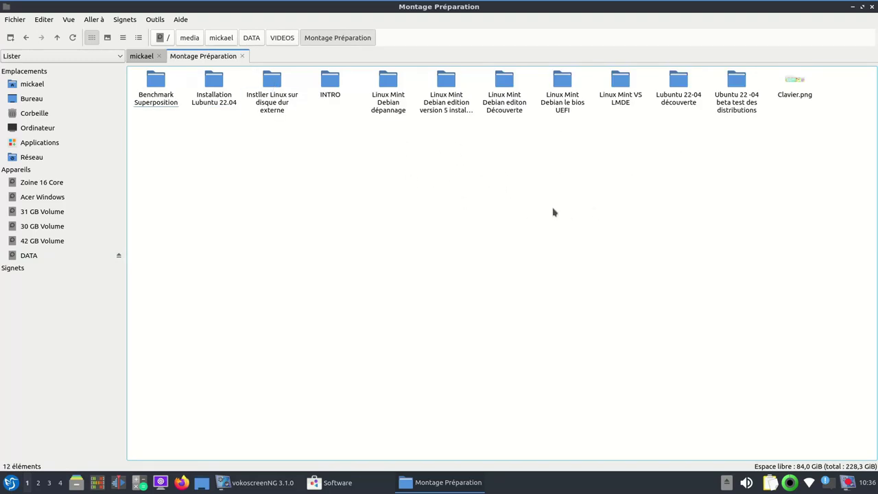
- Bookmark the Montage Préparation folder and rename the bookmark to Montage
click(126, 20)
click(140, 33)
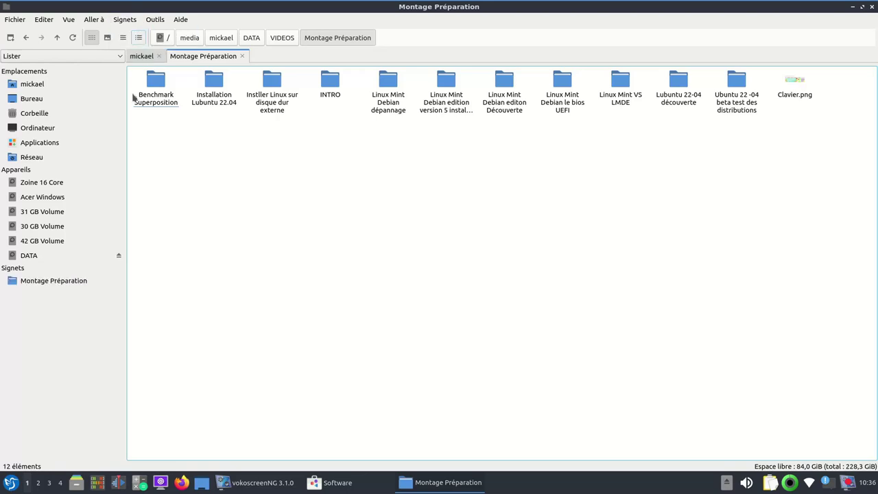
right_click(58, 287)
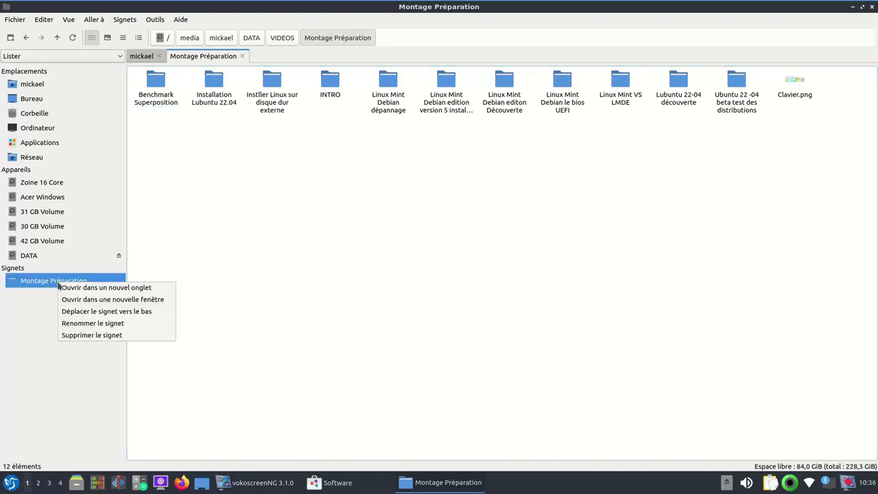
click(97, 327)
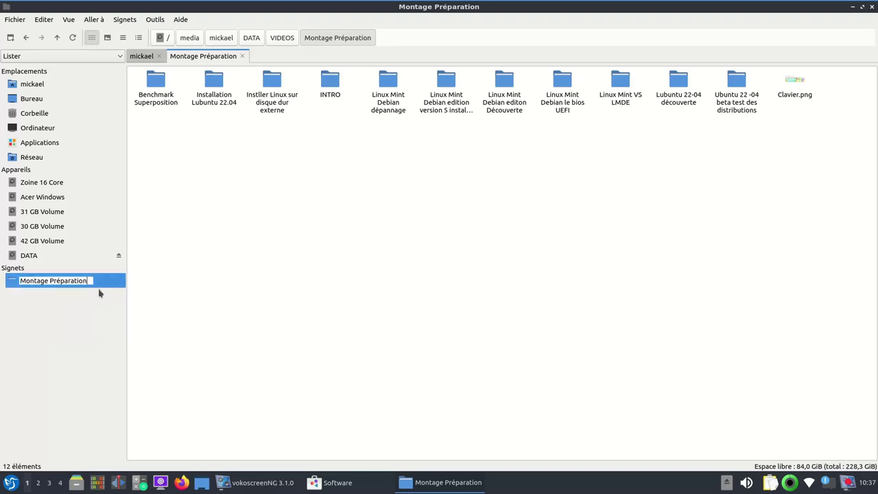
key(BackSpace)
key(BackSpace)
key(BackSpace)
key(Return)
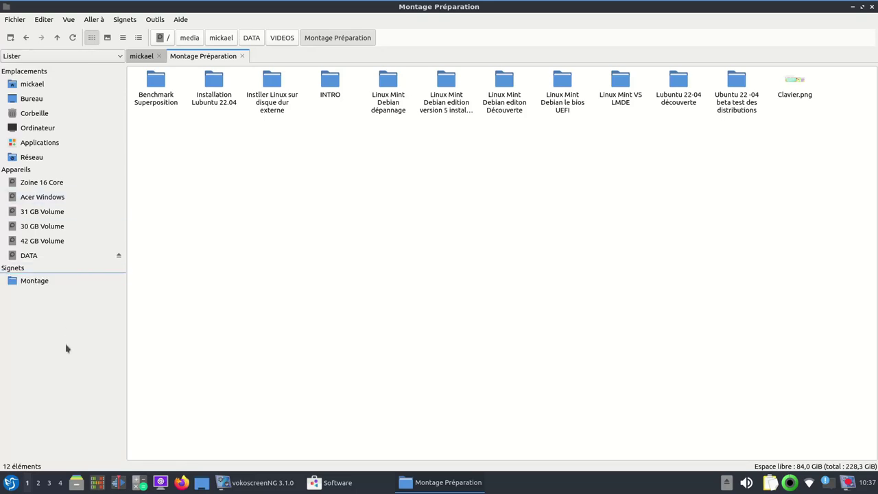
- Open the Zoine 16 Core volume and return to the Montage Préparation folder through its bookmark
click(29, 183)
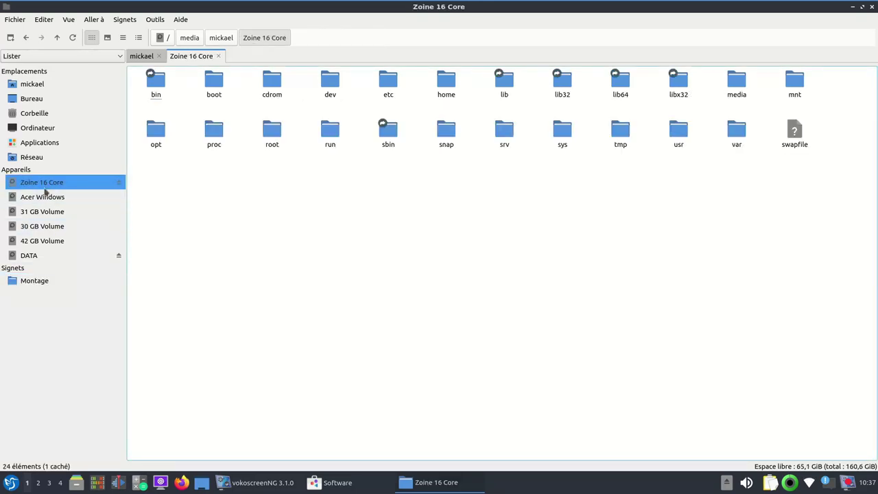
click(21, 280)
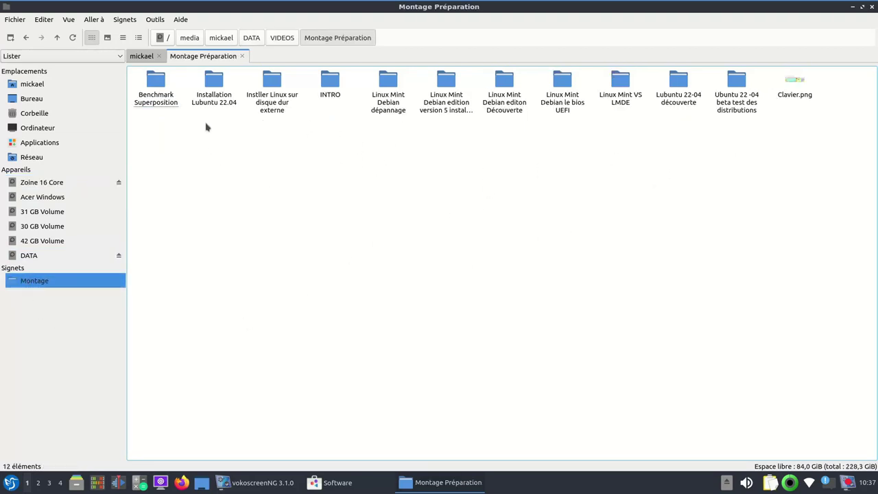
- Switch to the home folder tab and examine the file manager's tool commands and navigation destinations
click(147, 57)
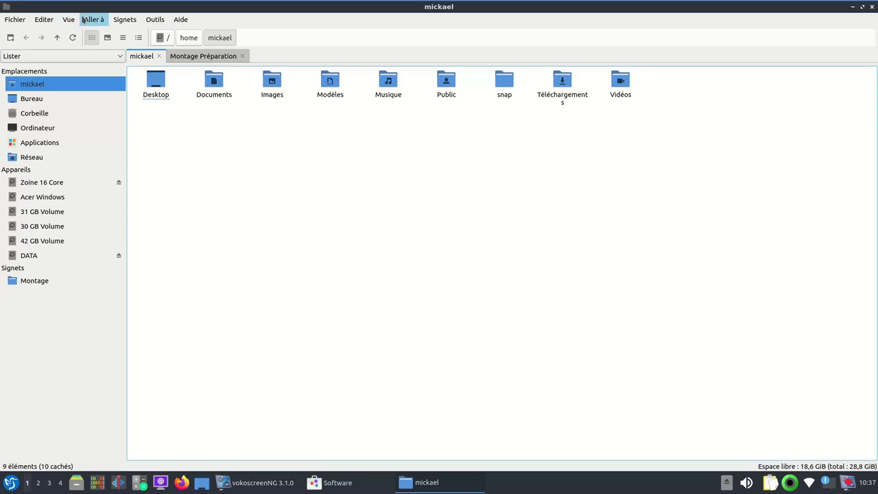
click(159, 20)
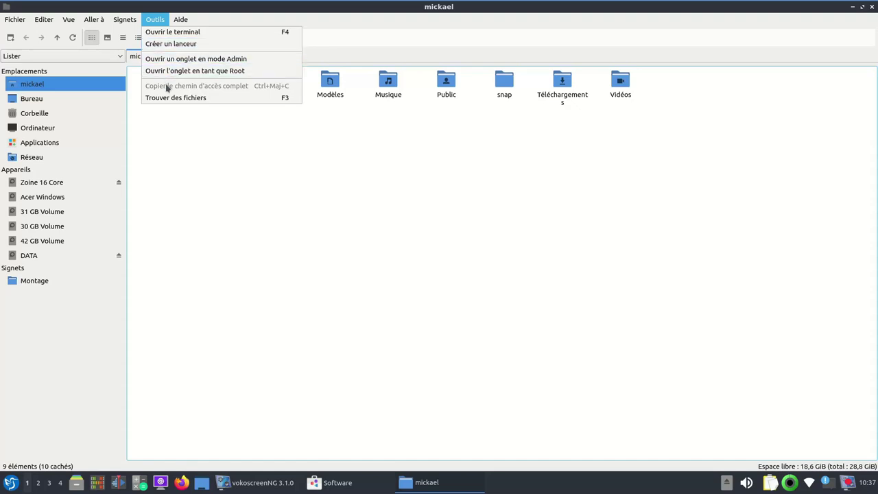
mouse_move(97, 22)
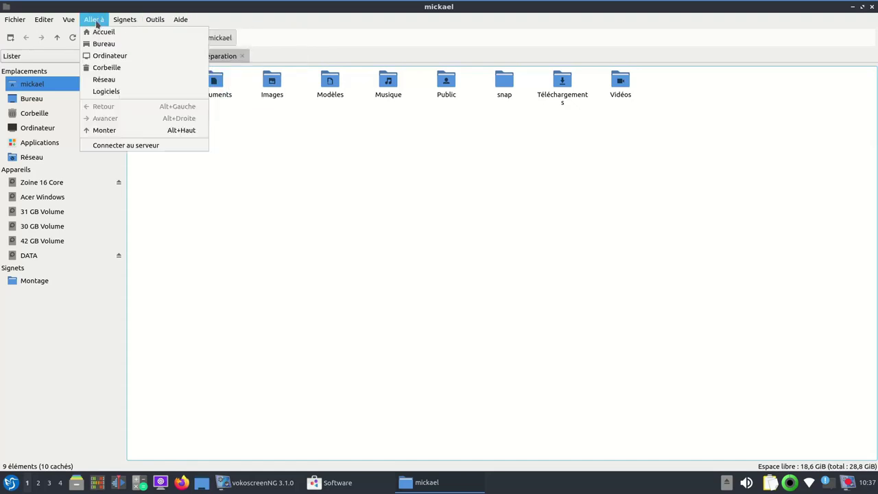
- Open the Applications location in the file manager and compare its categories with those of the desktop's application menu
click(109, 94)
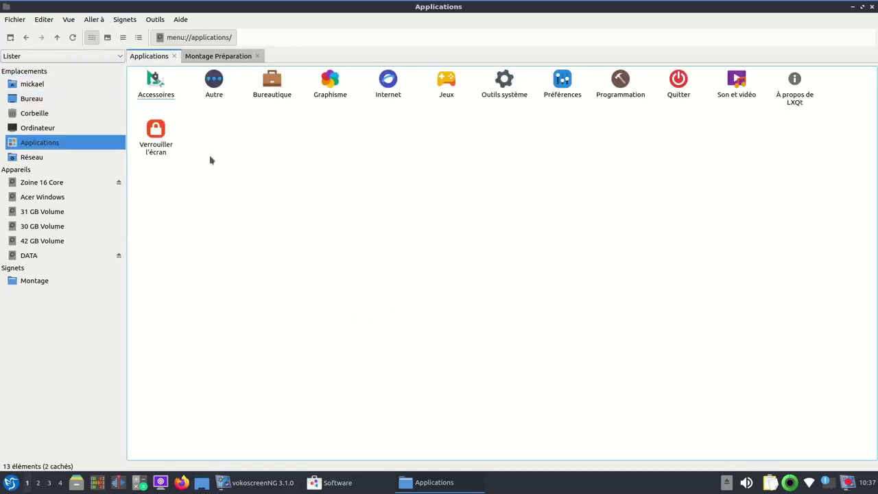
click(12, 483)
mouse_move(27, 312)
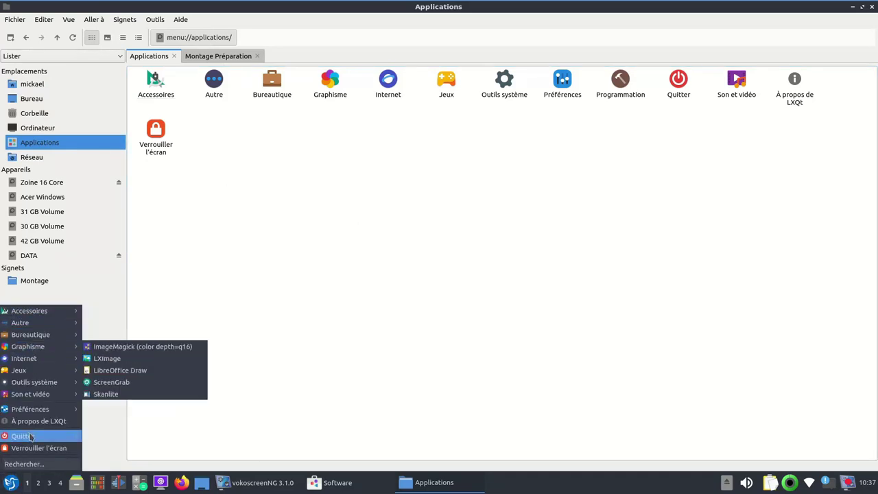
click(488, 182)
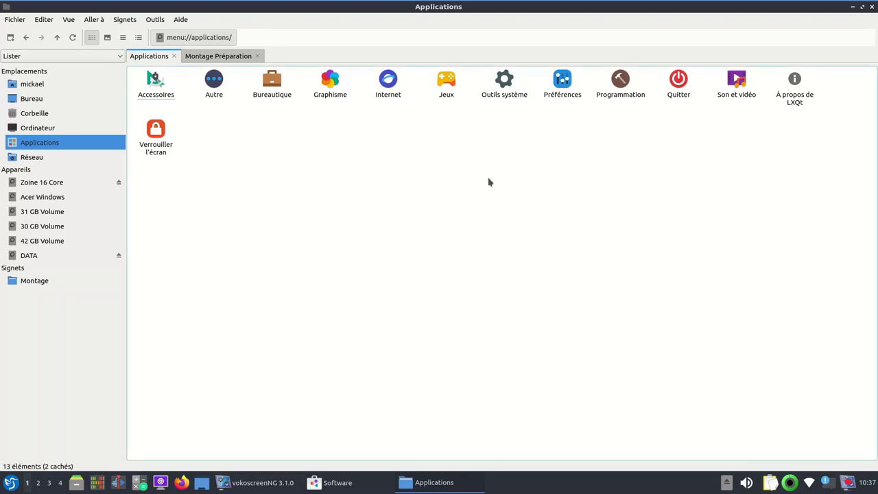
- Open the Internet category folder and compare its launchers with the Internet entries of the application menu
double_click(388, 81)
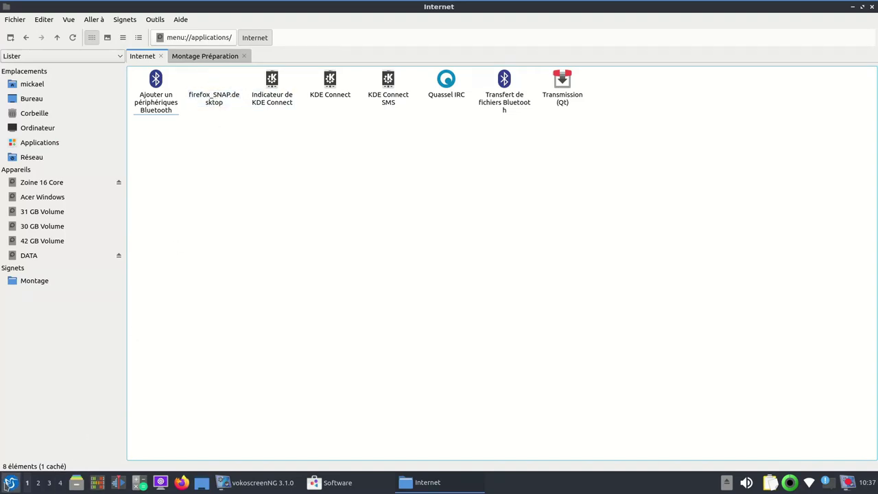
click(8, 482)
mouse_move(48, 359)
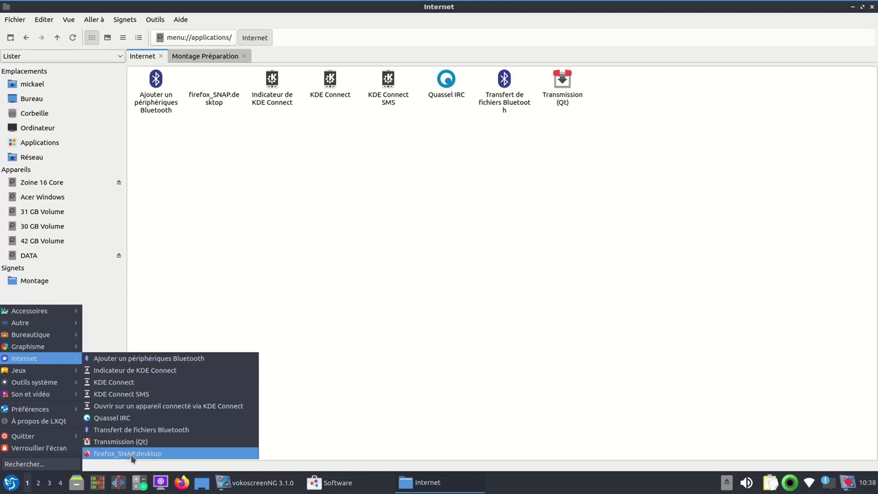
click(295, 243)
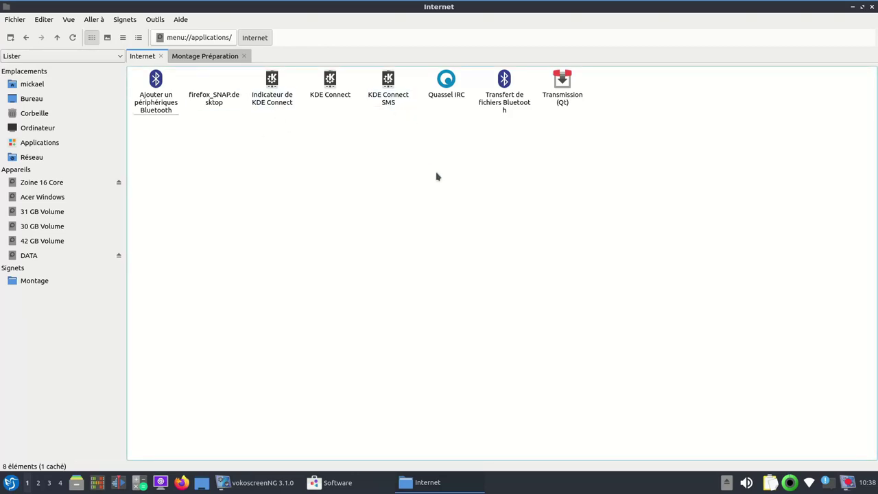
- Open the names of the Transmission (Qt) and firefox_SNAP.desktop launchers for editing and cancel both renames
right_click(569, 100)
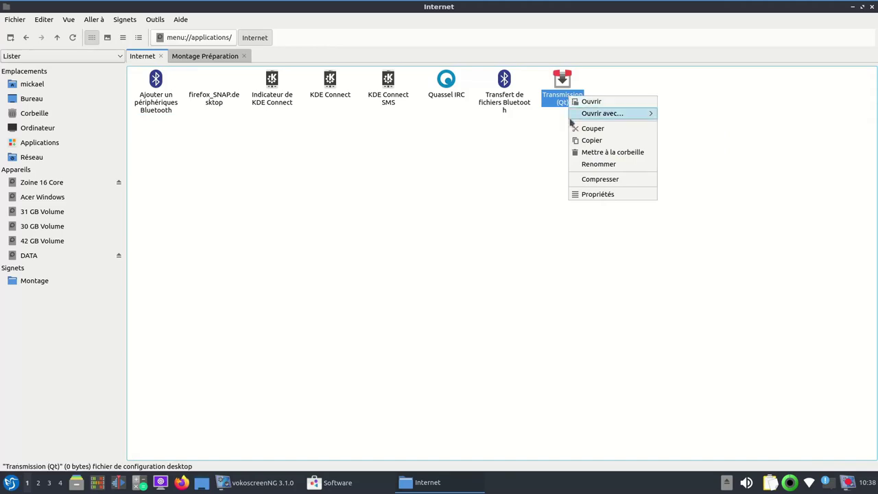
click(592, 164)
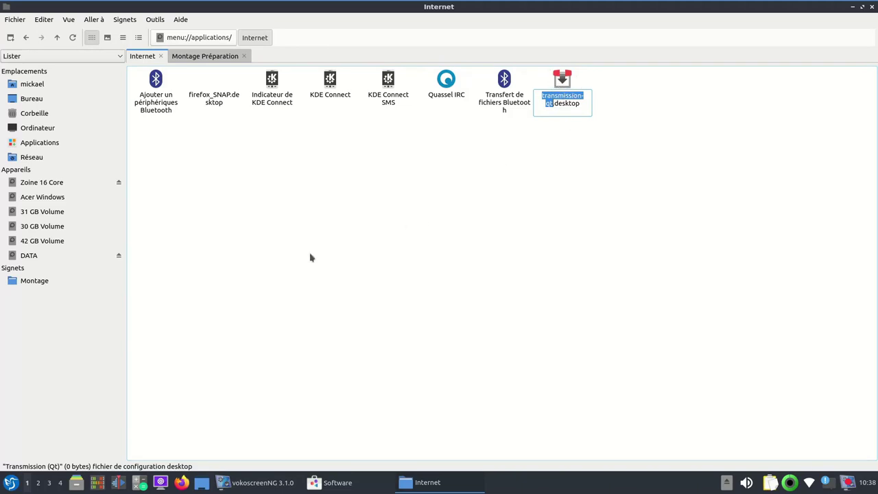
right_click(204, 97)
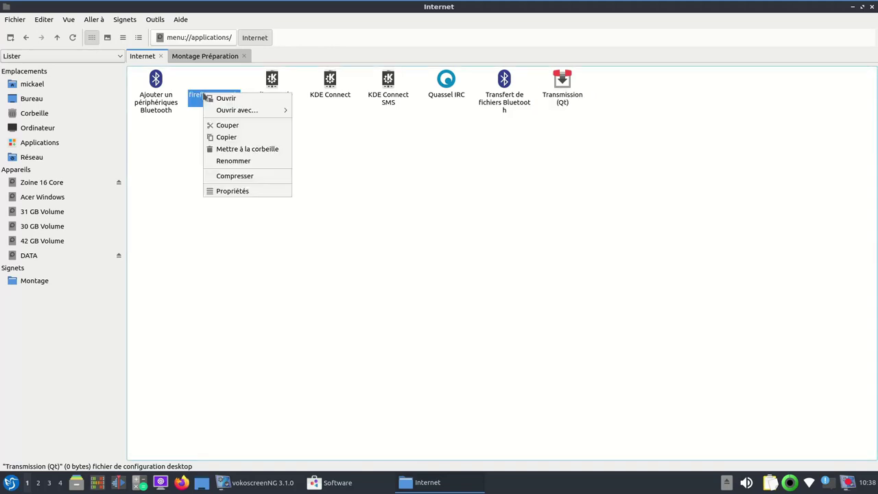
click(229, 160)
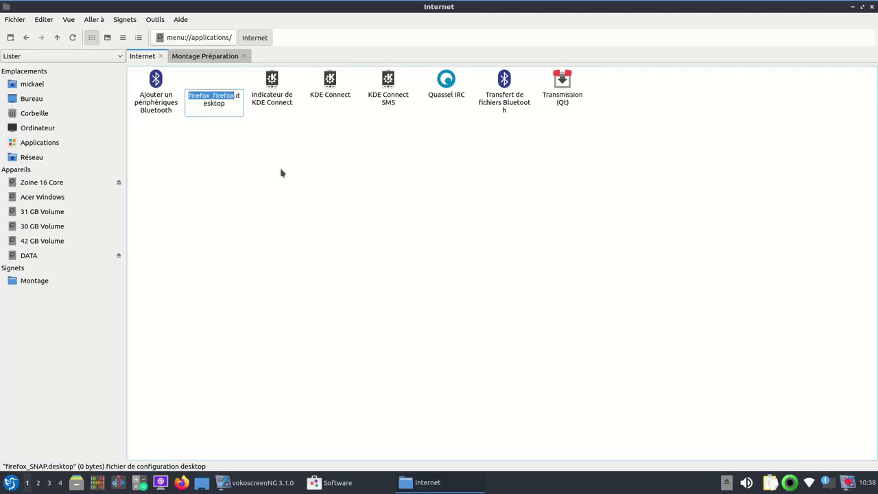
click(245, 211)
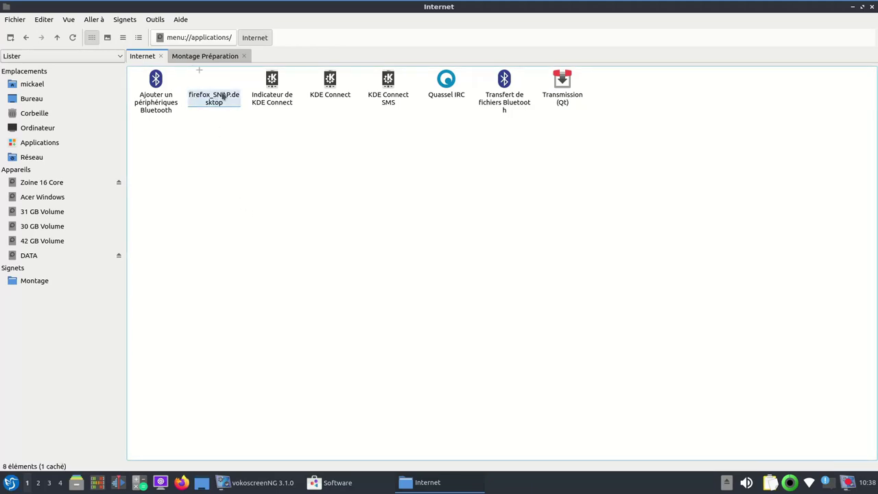
- Look up the firefox_SNAP.desktop entry among the Internet applications of the desktop's application menu
click(10, 482)
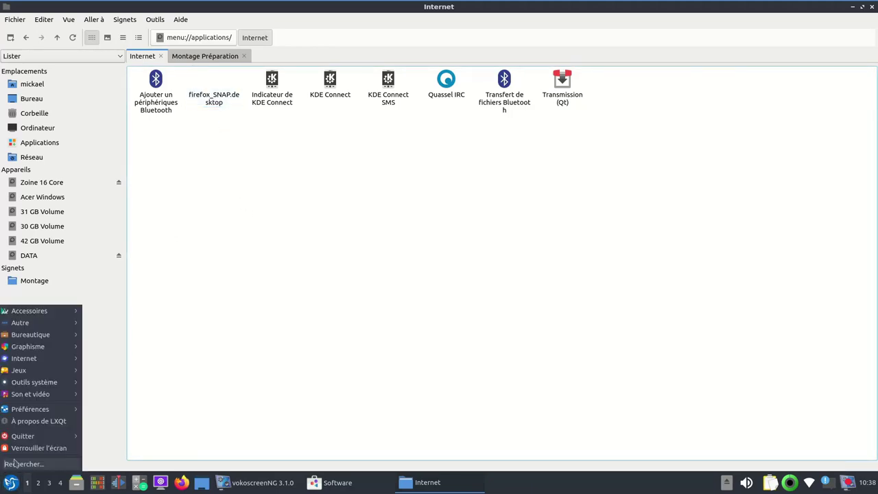
mouse_move(41, 382)
mouse_move(48, 362)
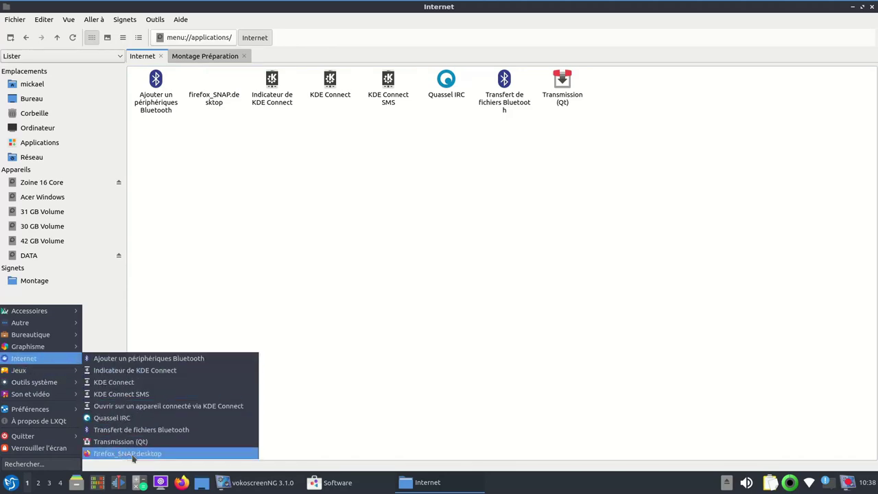
click(384, 362)
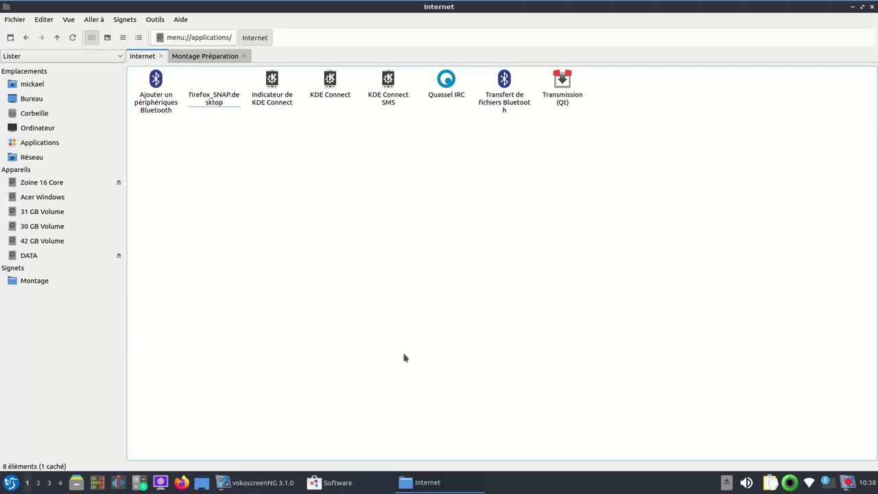
- Check the Firefox installation progress in Software, and return to the home folder in the file manager
click(335, 482)
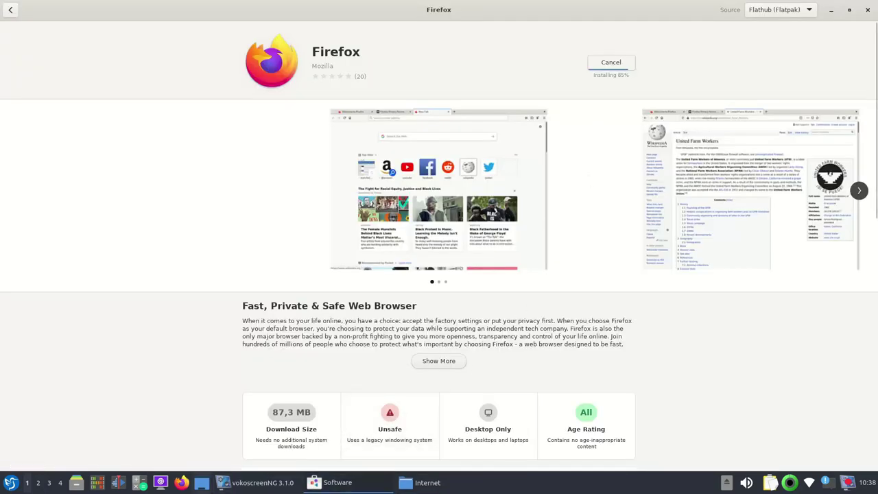
click(446, 488)
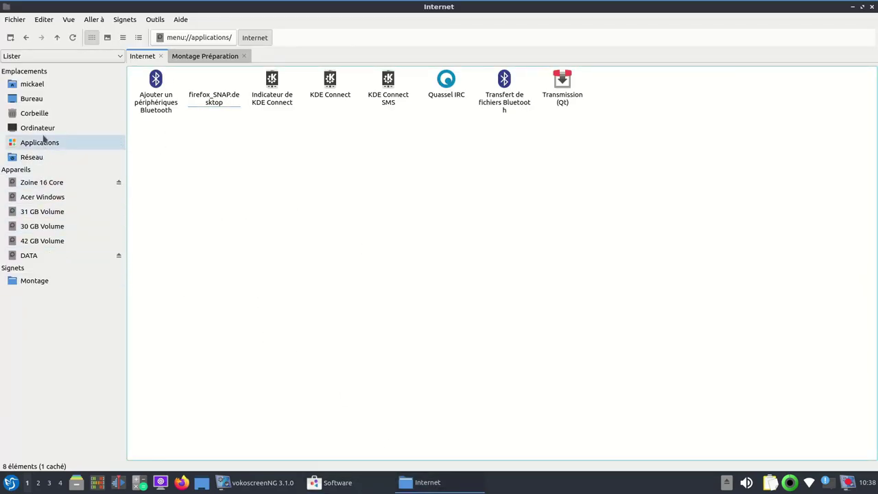
click(49, 85)
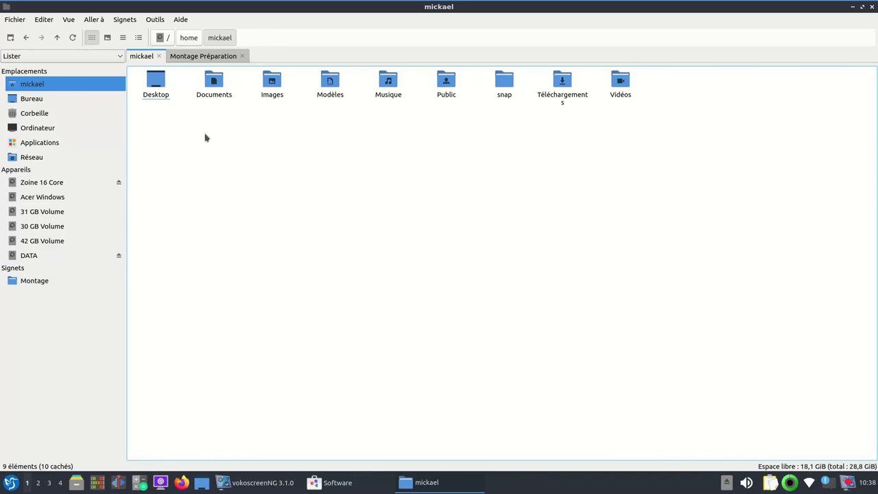
- Open the DATA volume's ISO folder in a new tab and display it as a detailed list
click(212, 59)
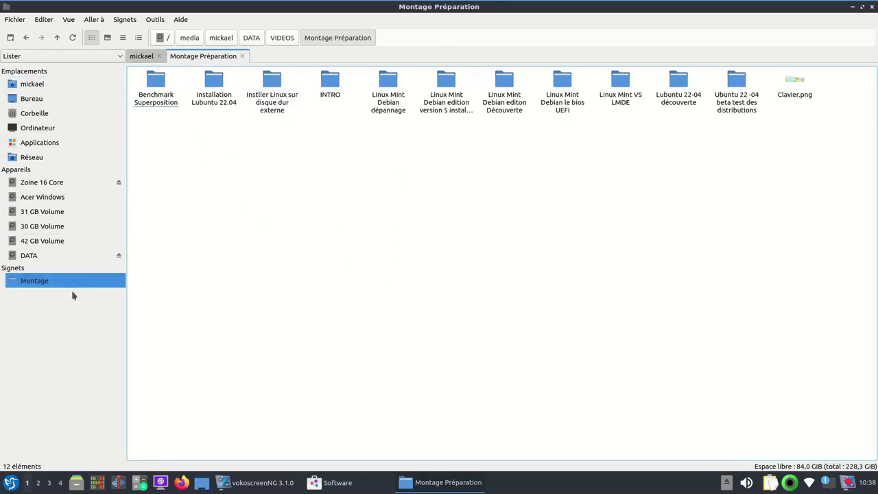
middle_click(27, 257)
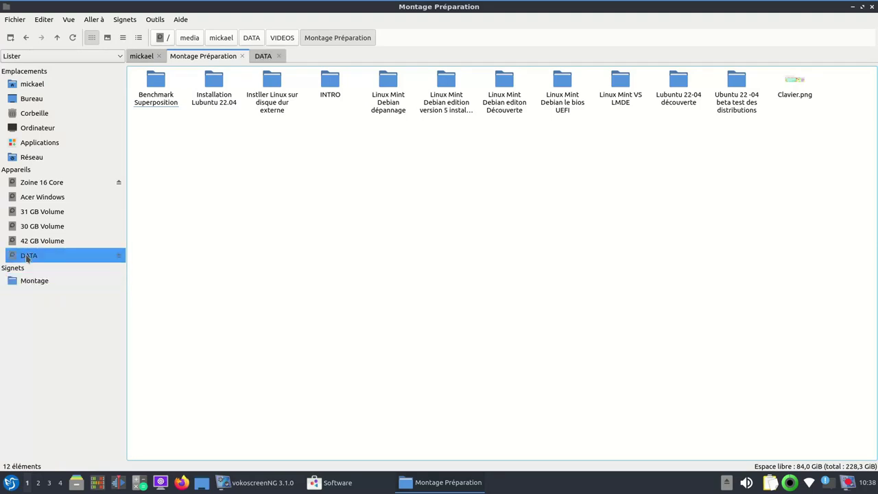
click(272, 58)
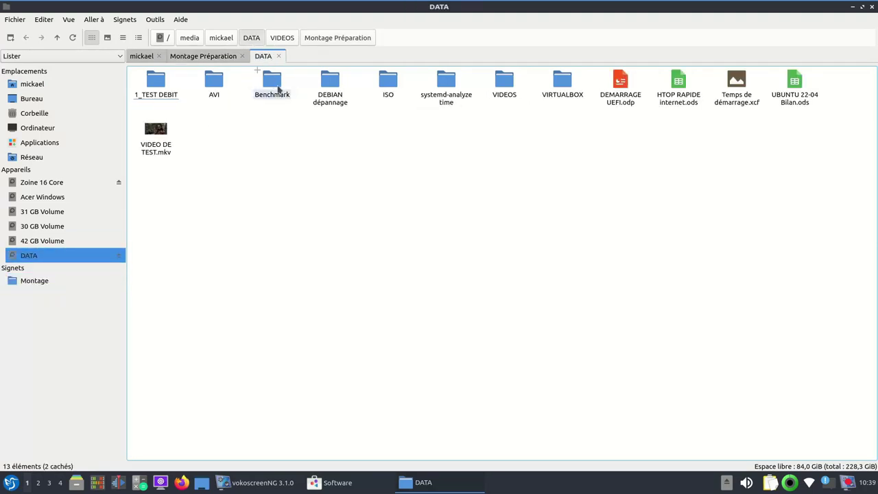
double_click(388, 81)
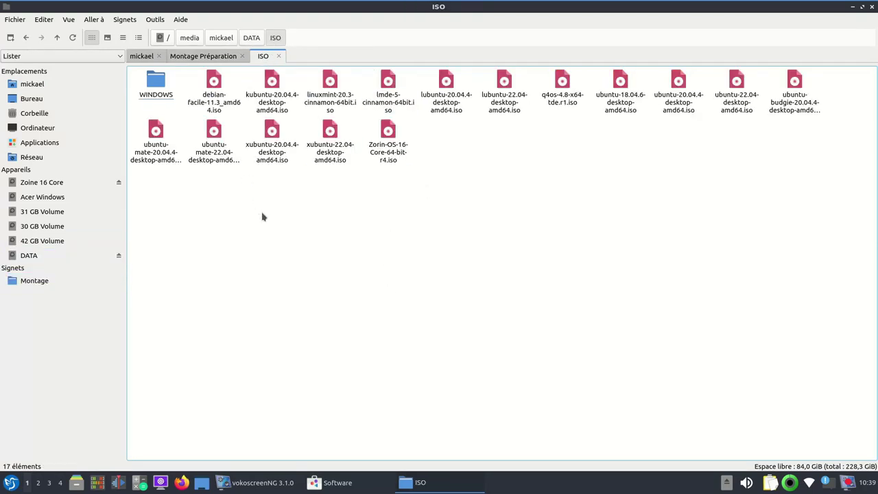
click(138, 38)
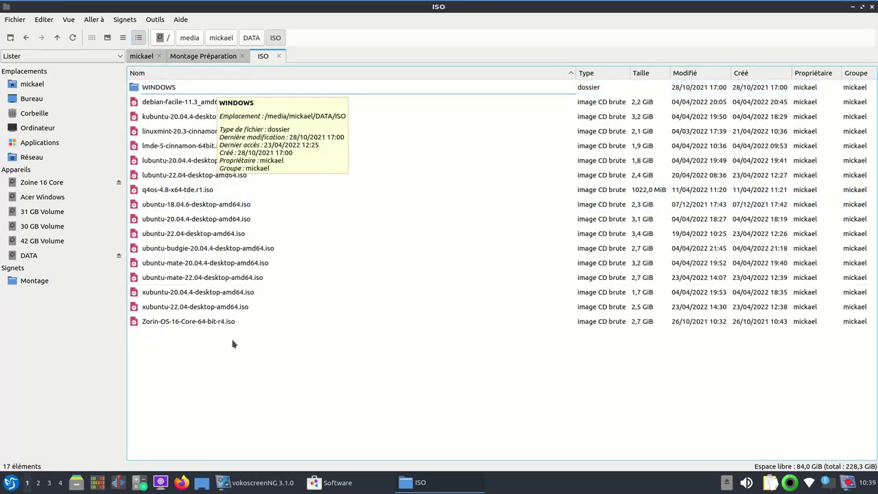
- Try the thumbnail view on the Montage Préparation tab and set it to the compact view
click(203, 57)
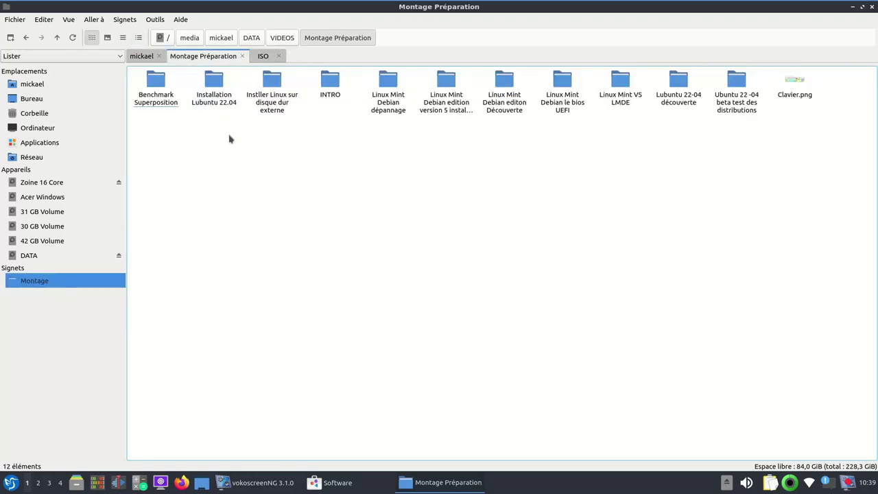
click(107, 38)
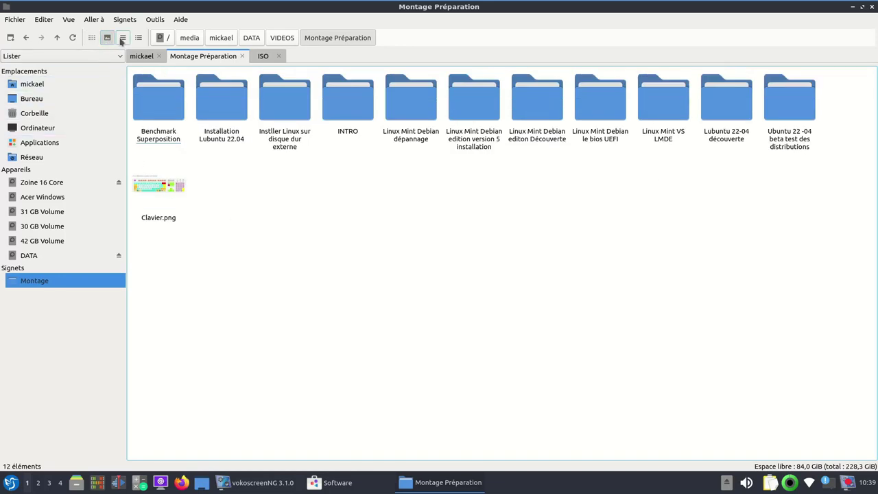
click(123, 38)
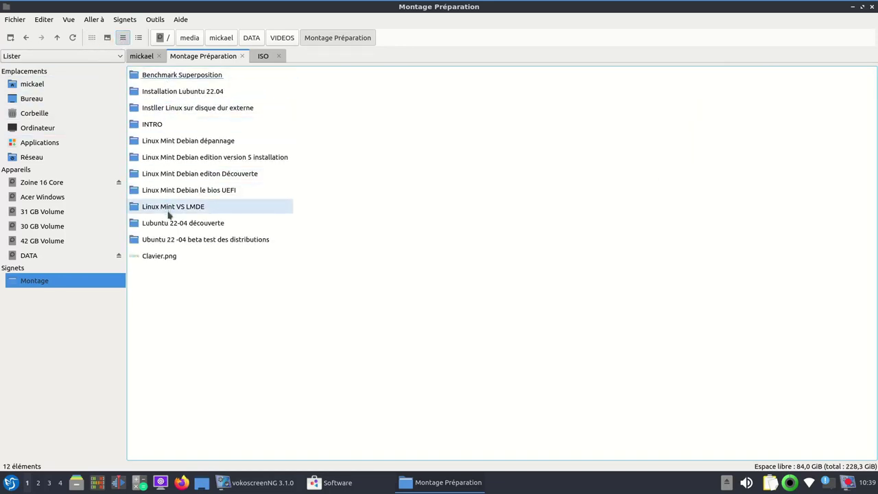
- Open the Documents folder from the home folder tab and go back up to its parent folder
click(142, 57)
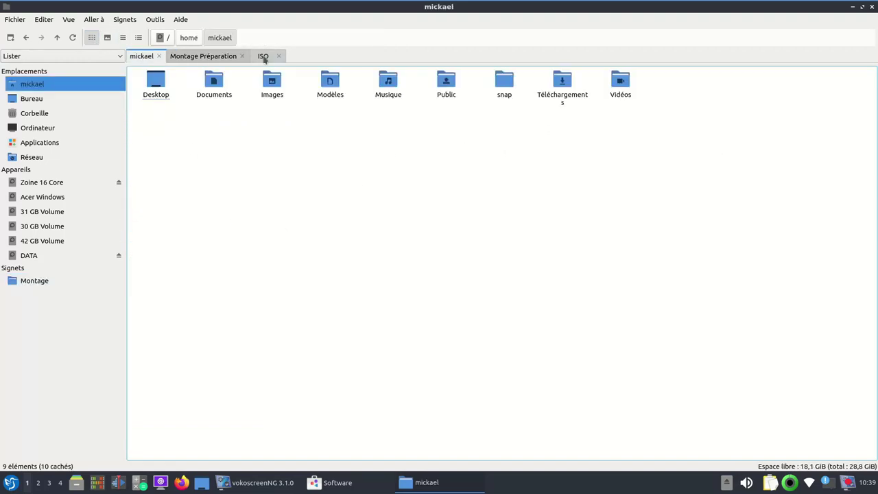
click(214, 82)
double_click(214, 82)
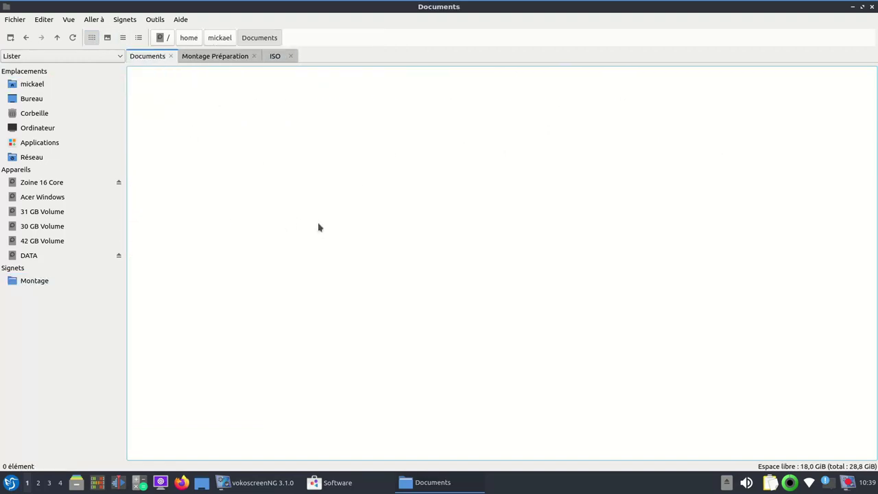
click(57, 39)
- Show the DATA volume as thumbnails in the current tab and open HTOP RAPIDE internet.ods from it
click(110, 255)
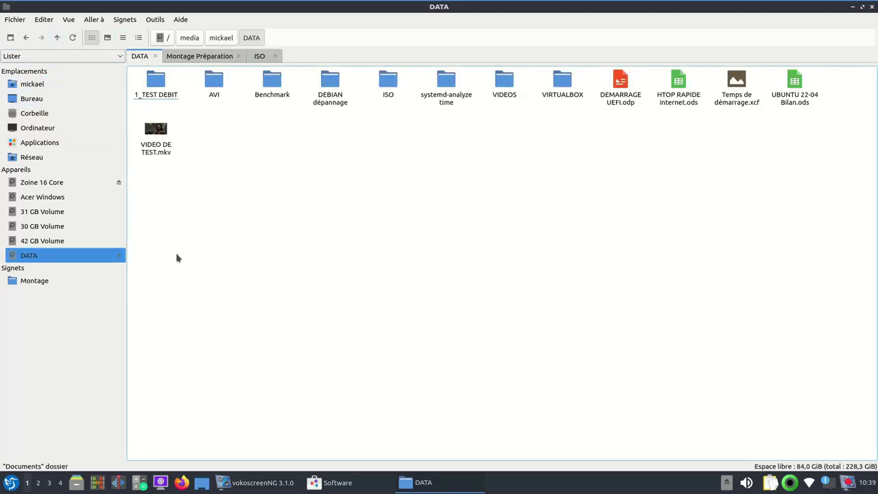
click(107, 37)
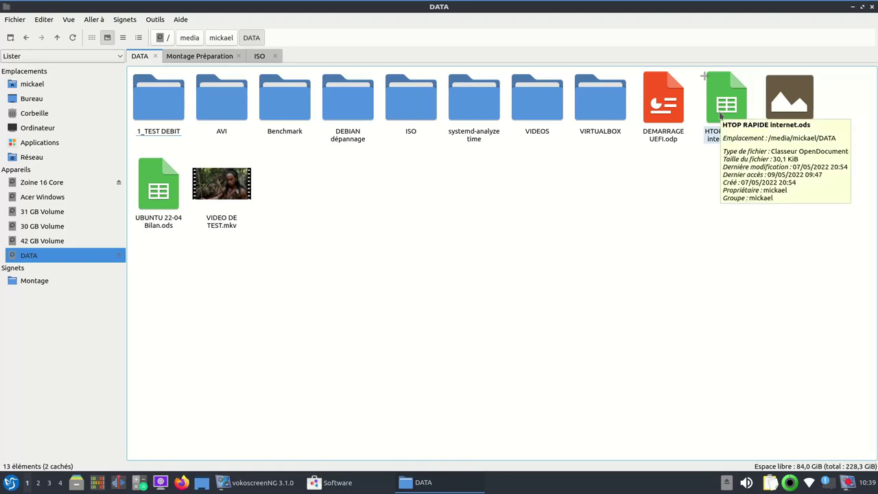
double_click(722, 115)
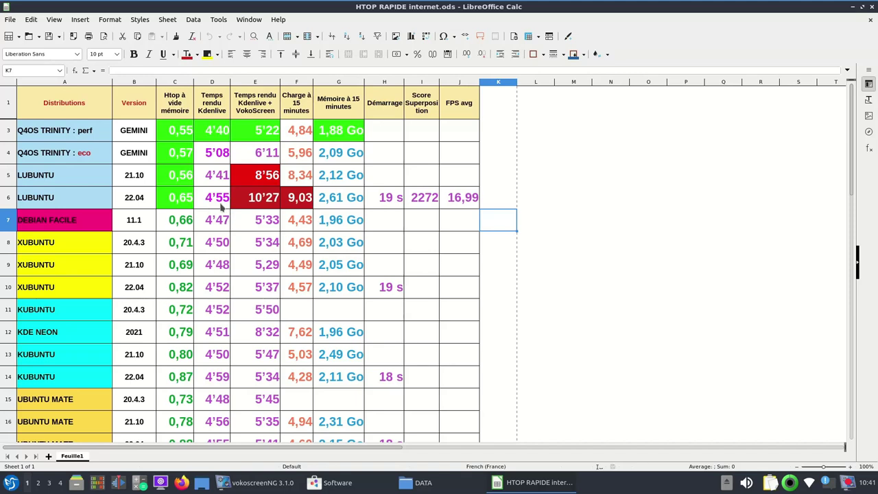
- Examine the spreadsheet's render times, load, memory, boot times and Superposition scores, comparing Lubuntu 22.04 with the other distributions
scroll(221, 206, down, 3)
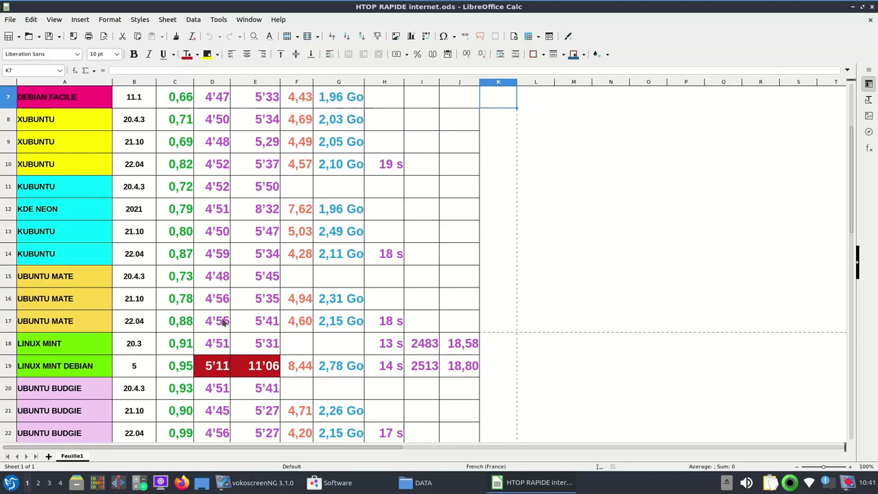
scroll(225, 321, up, 1)
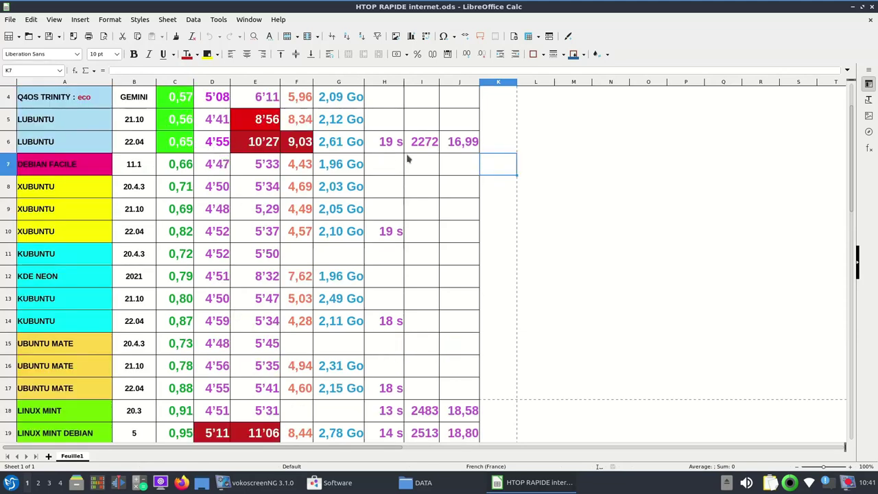
scroll(408, 157, up, 1)
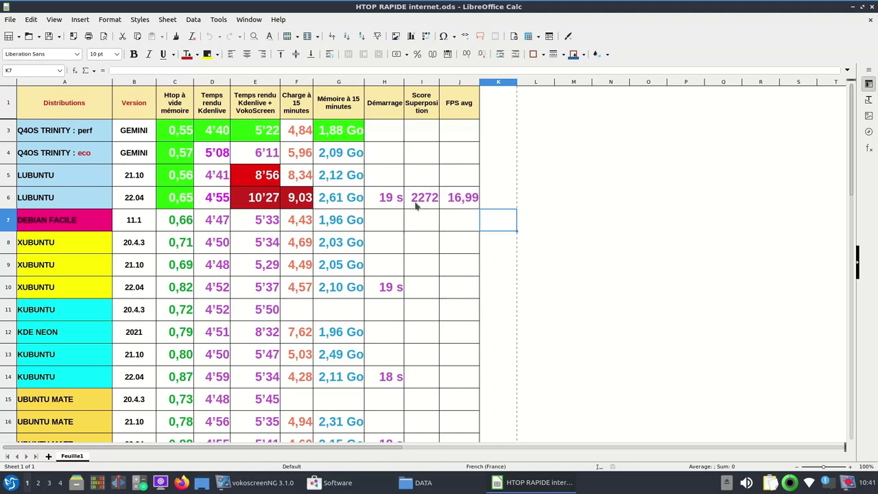
scroll(415, 208, down, 1)
scroll(415, 207, down, 1)
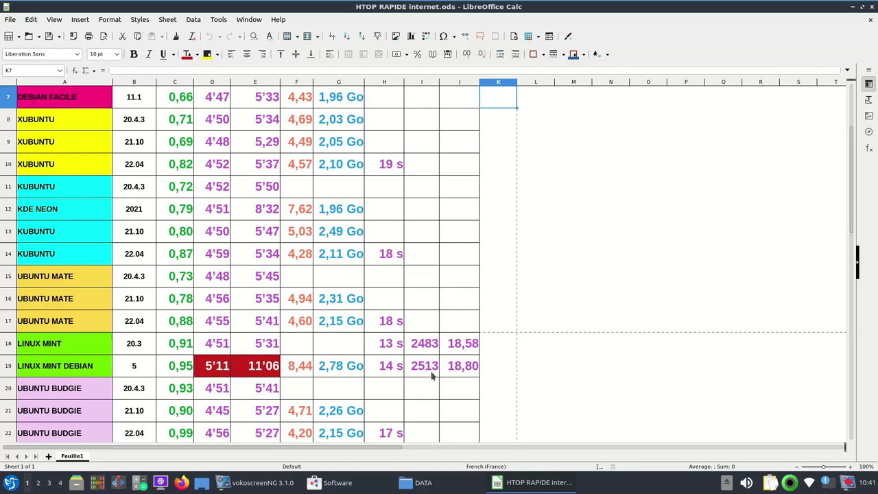
scroll(465, 371, up, 2)
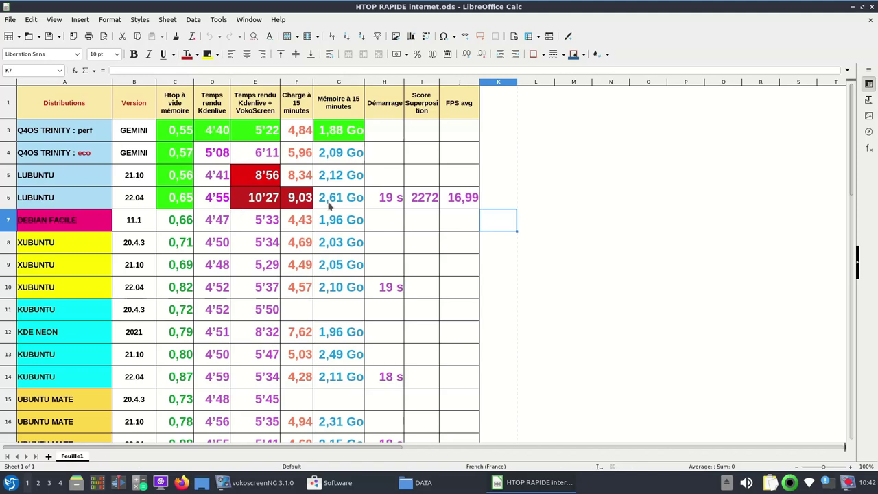
- Close the spreadsheet and open the Htop à vide page of the Libre à Quimperlé blog in Firefox to examine its benchmark table
click(872, 6)
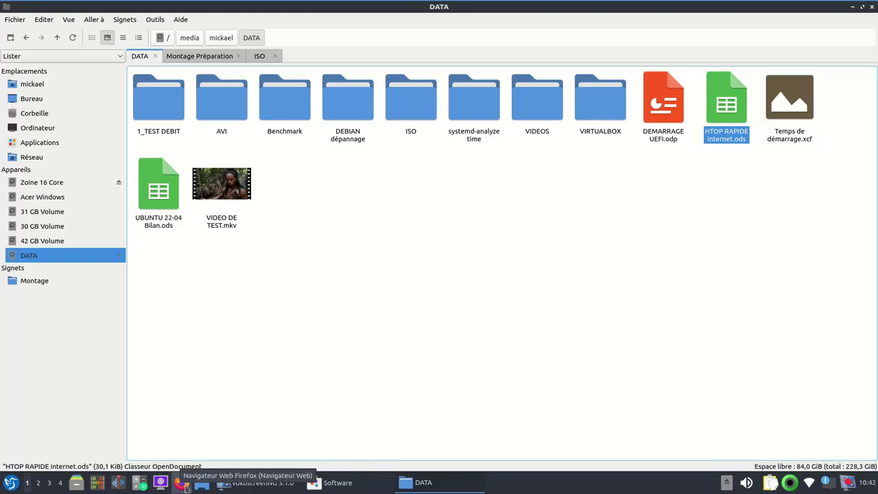
click(183, 484)
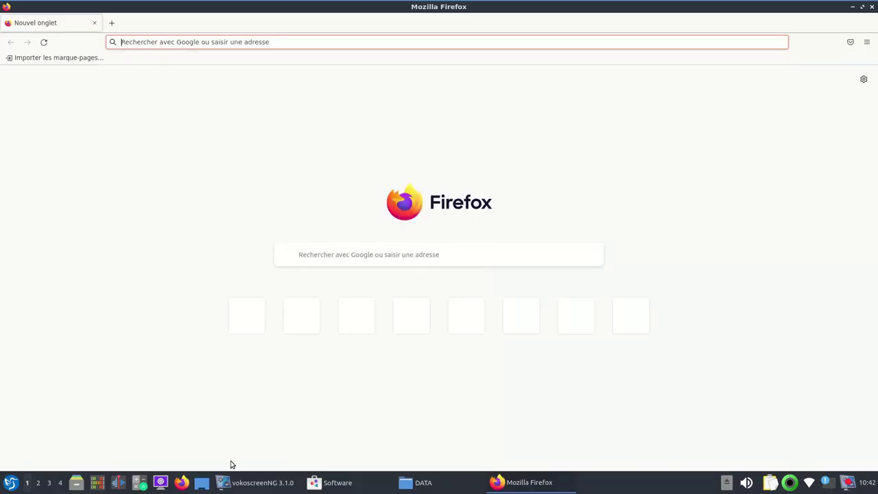
click(363, 331)
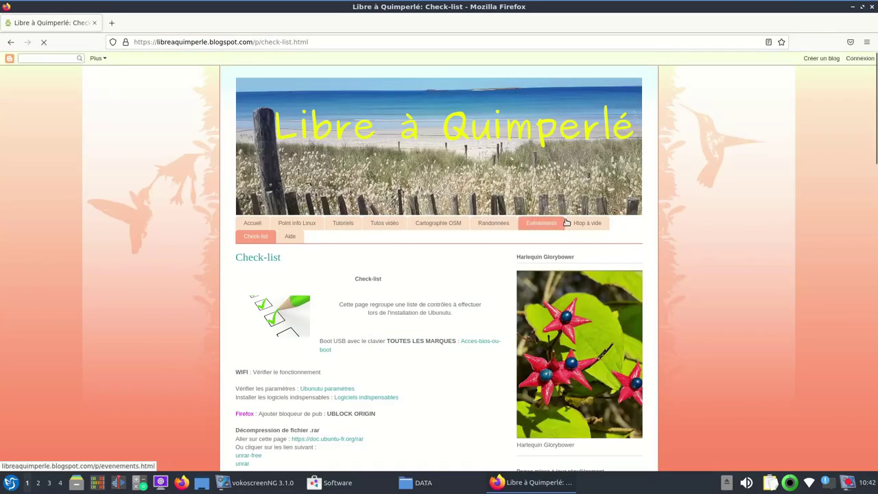
click(582, 226)
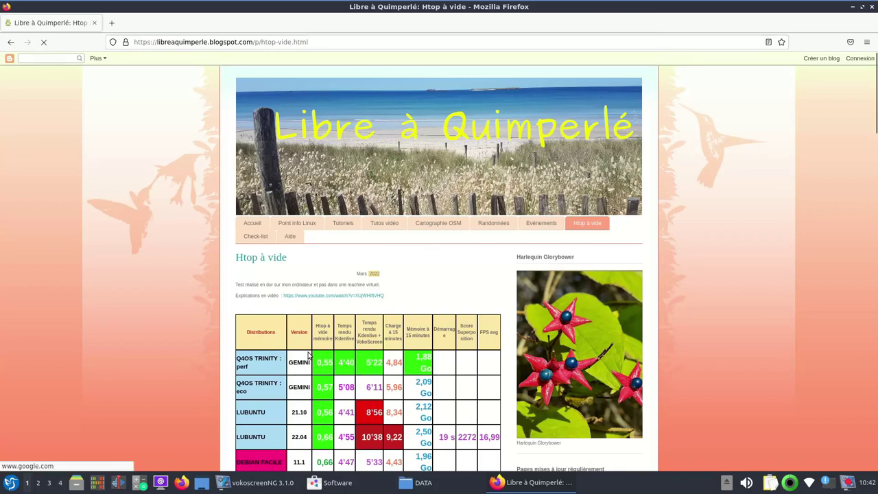
scroll(312, 368, down, 2)
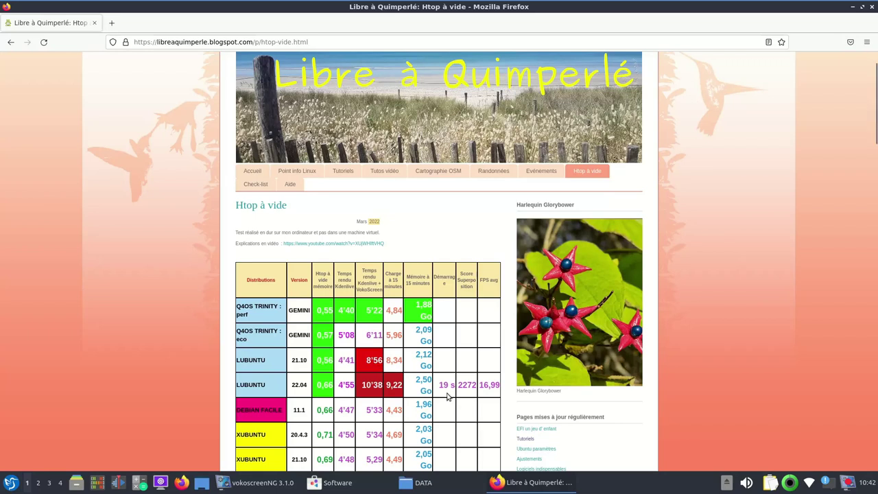
- Close the Firefox, file manager and Software windows to return to the empty desktop
click(872, 7)
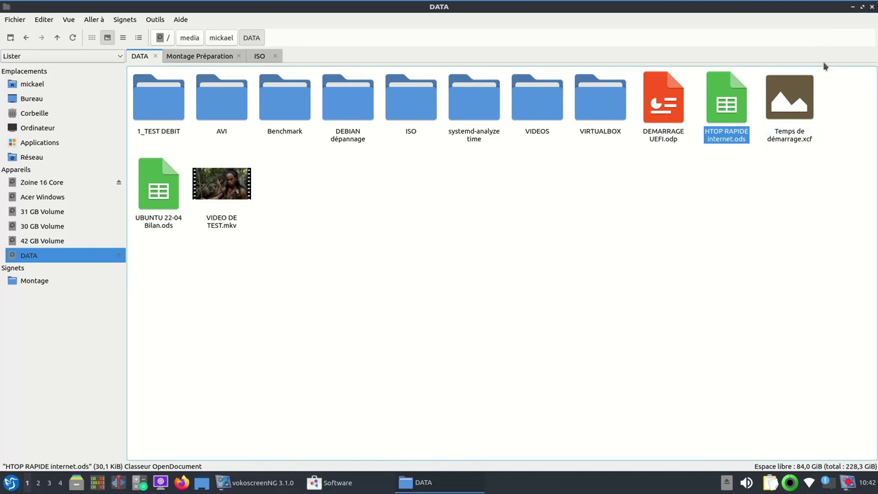
click(872, 7)
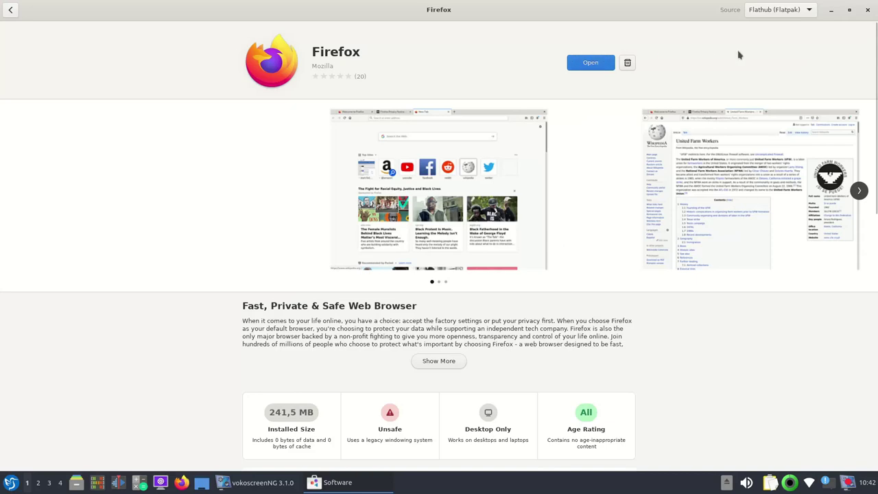
click(868, 10)
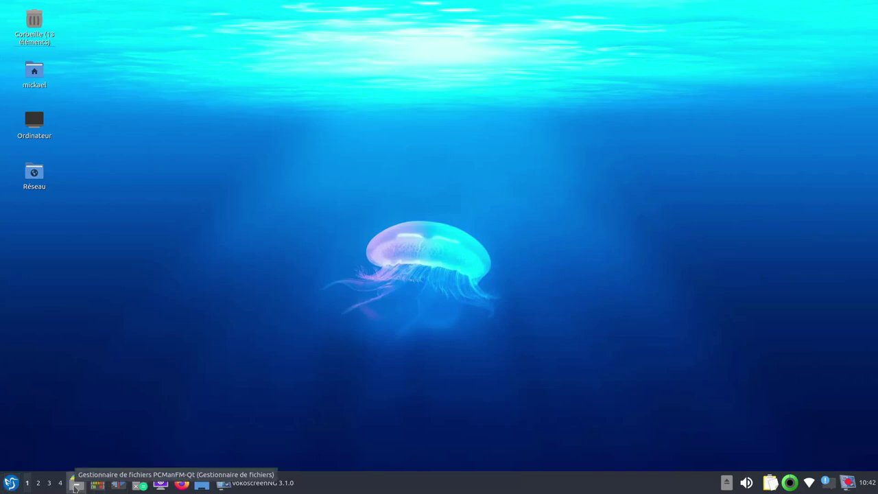
- Open the Internet category of the Applications location in the PCManFM-Qt file manager
click(76, 485)
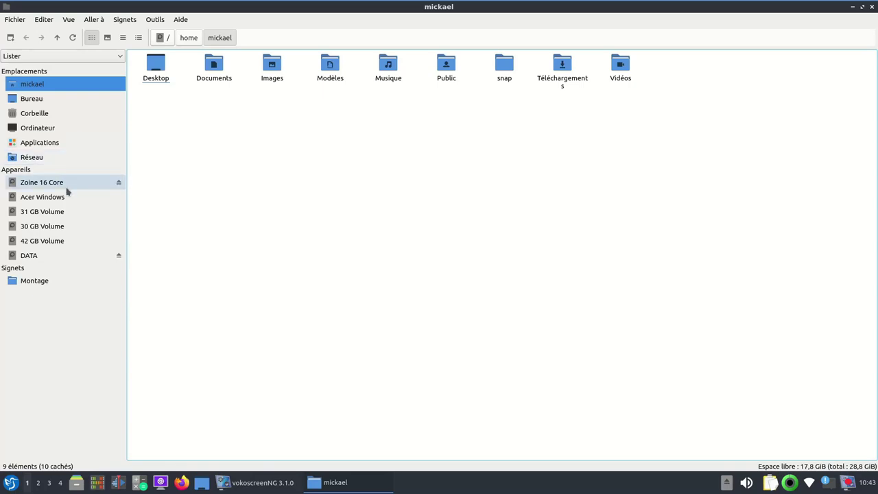
click(58, 146)
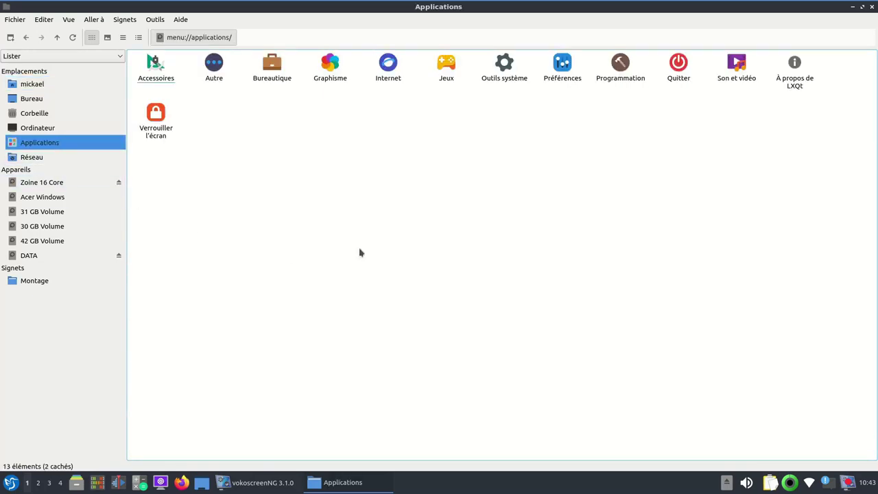
double_click(387, 69)
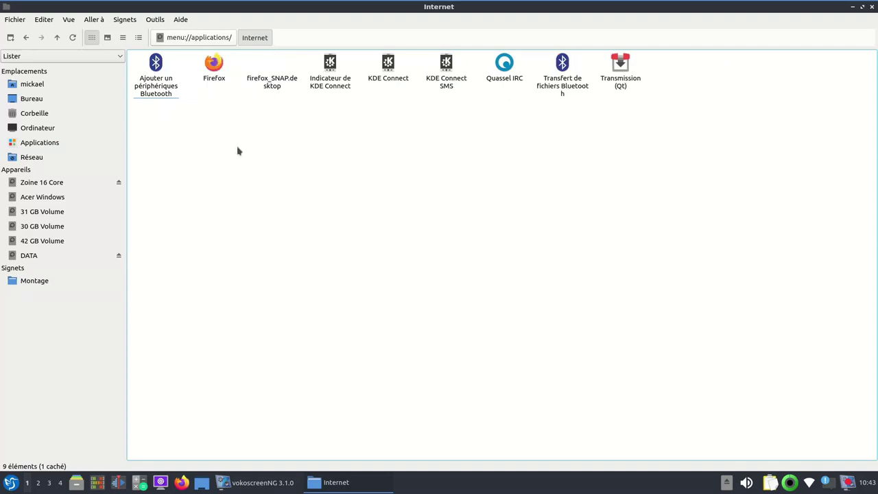
- Rename the Firefox launcher in the Internet category as Firefox_FLAT.desktop
click(219, 75)
right_click(219, 77)
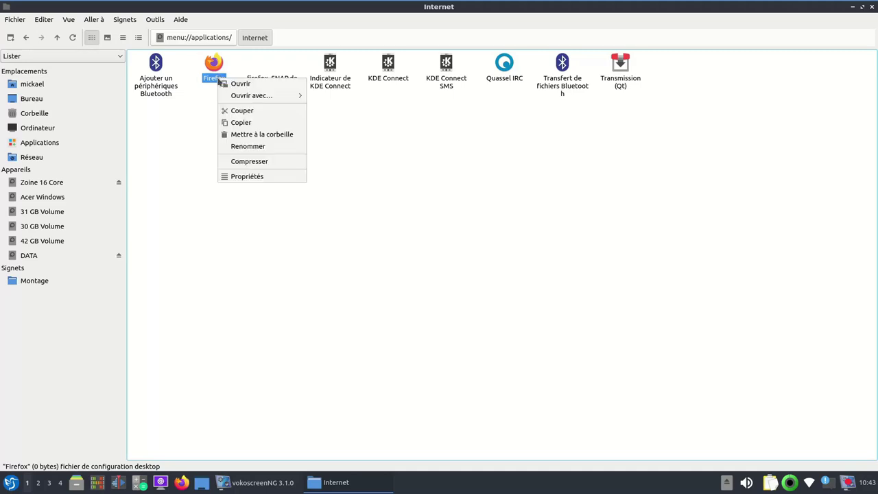
click(247, 146)
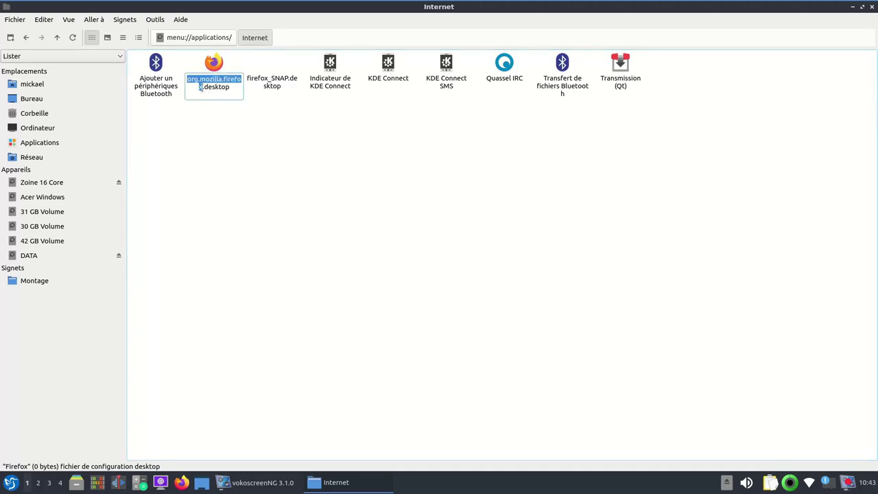
click(218, 79)
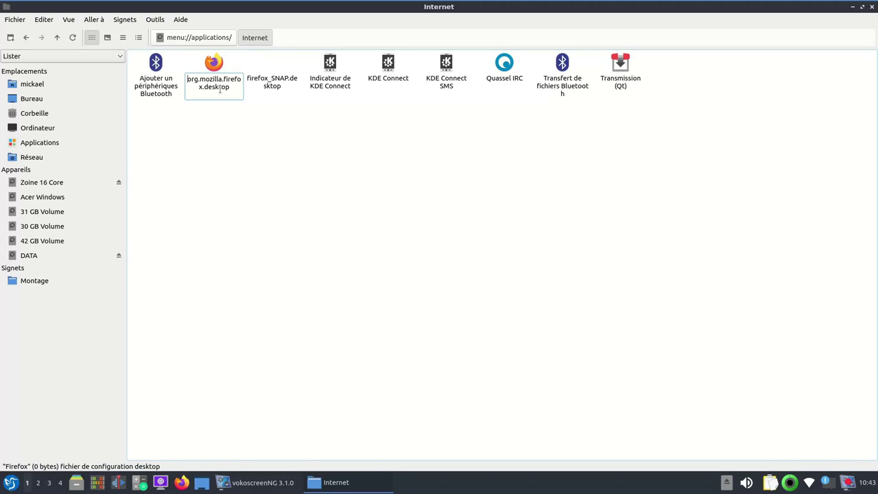
text(Firefox_FLAT)
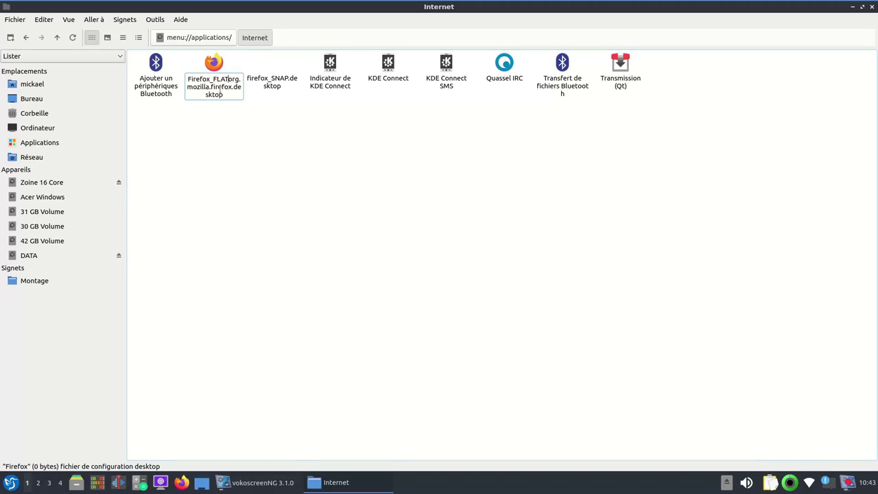
key(Delete)
key(Delete)
key(Delete)
key(Delete)
key(Delete)
key(Delete)
key(Delete)
key(Delete)
key(Delete)
key(Delete)
key(Delete)
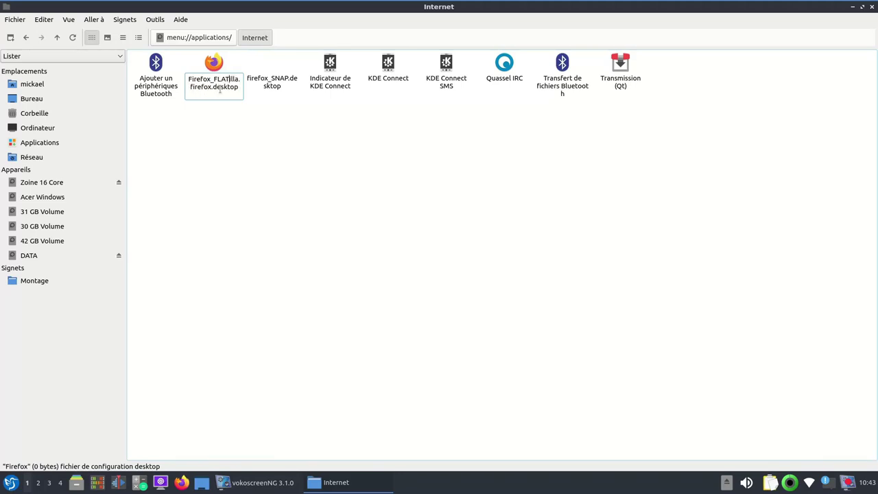
key(Delete)
key(Delete)
key(Delete)
key(Delete)
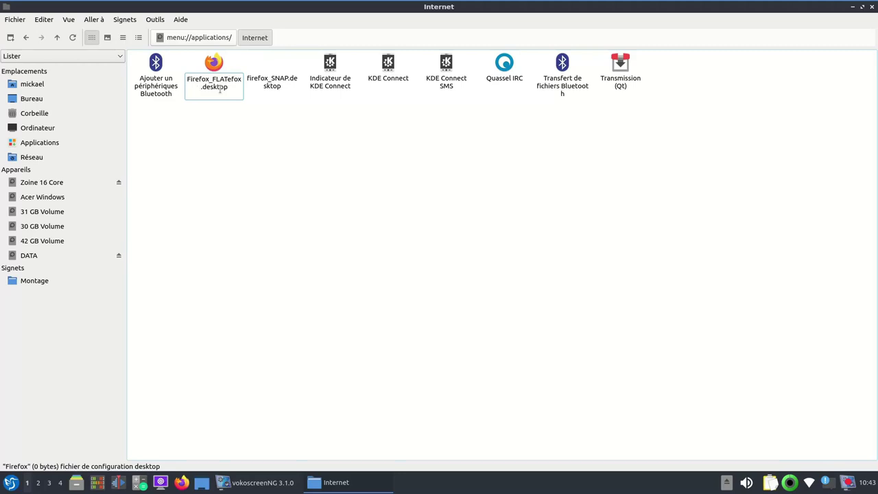
key(Delete)
key(Delete)
key(Delete)
key(Return)
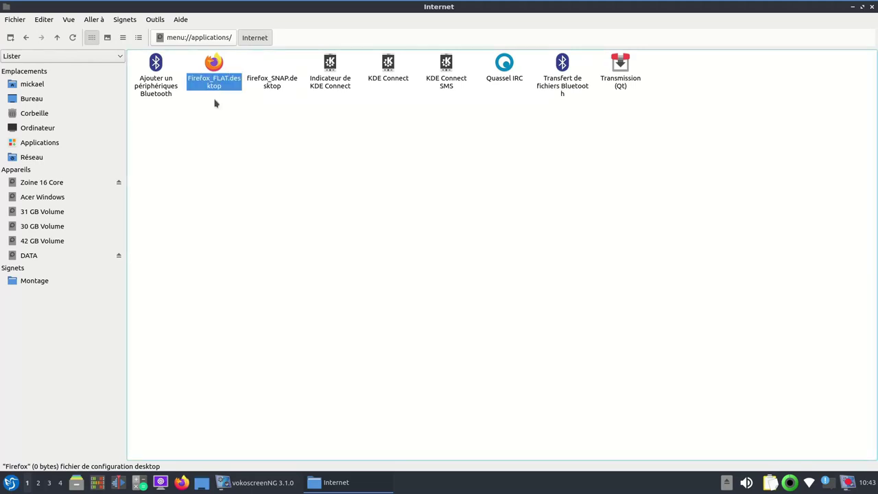
click(215, 204)
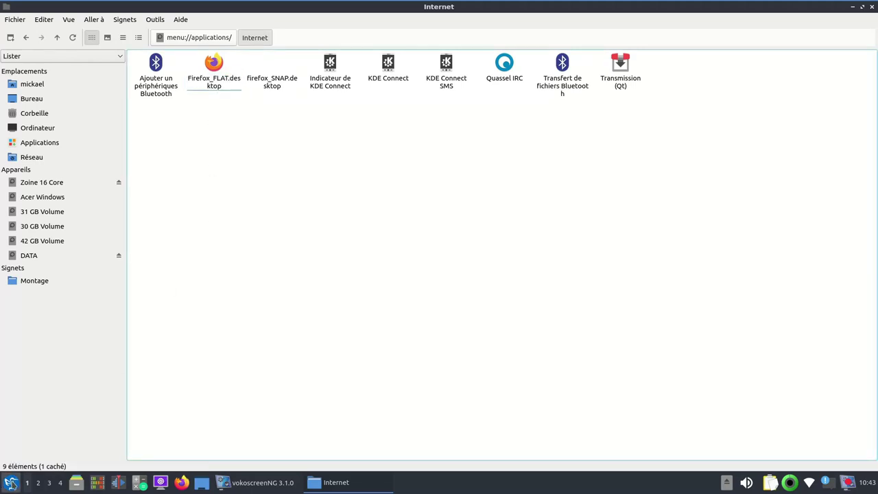
- Close the file manager, launch Firefox_FLAT.desktop from the Internet applications and maximise the browser window
click(872, 6)
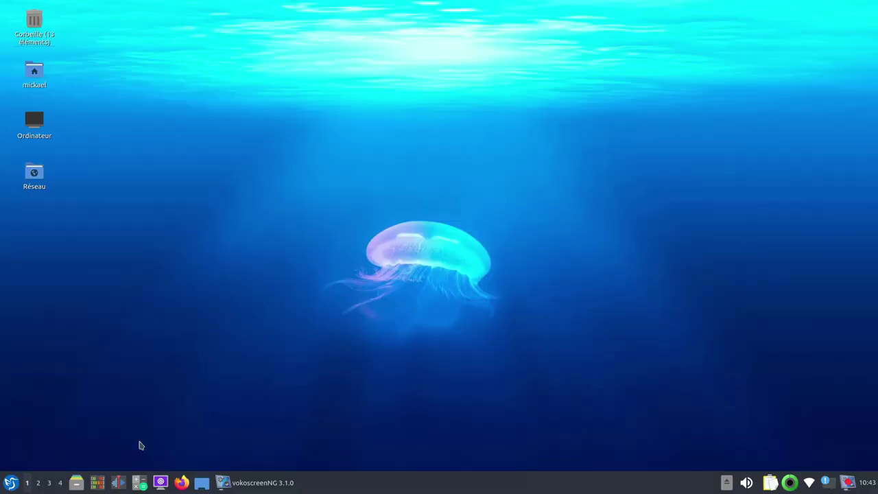
click(10, 482)
mouse_move(24, 362)
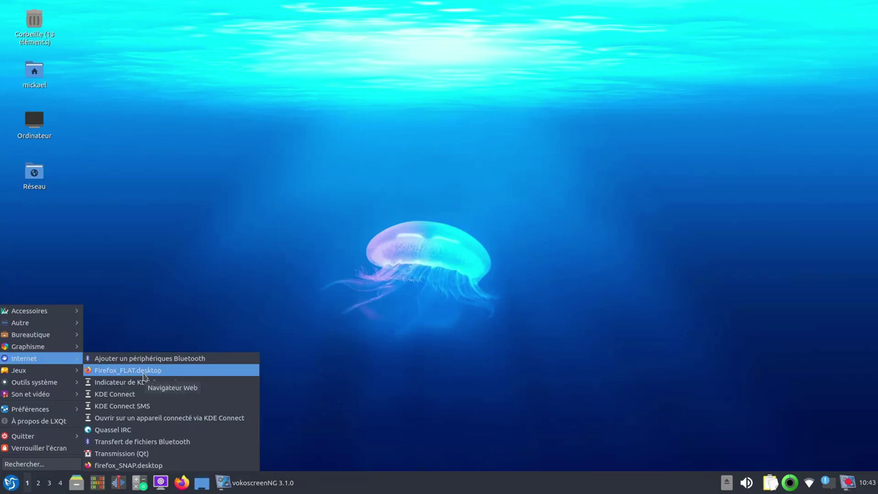
click(144, 374)
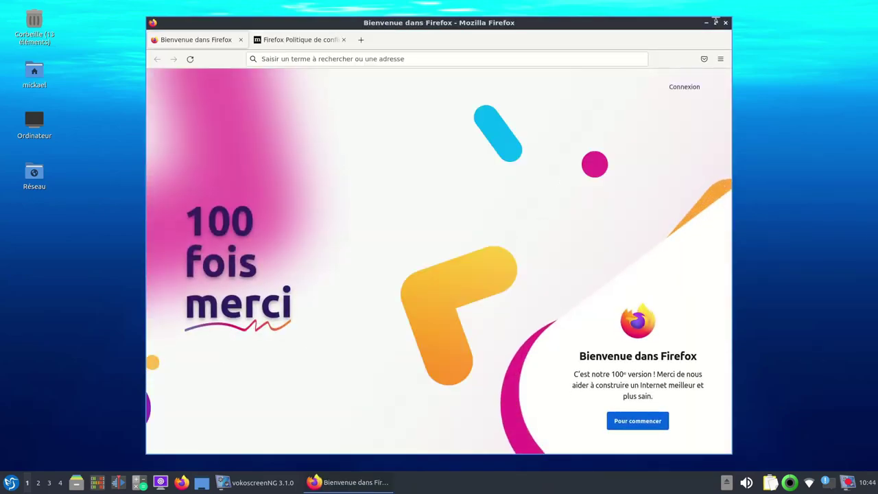
click(716, 23)
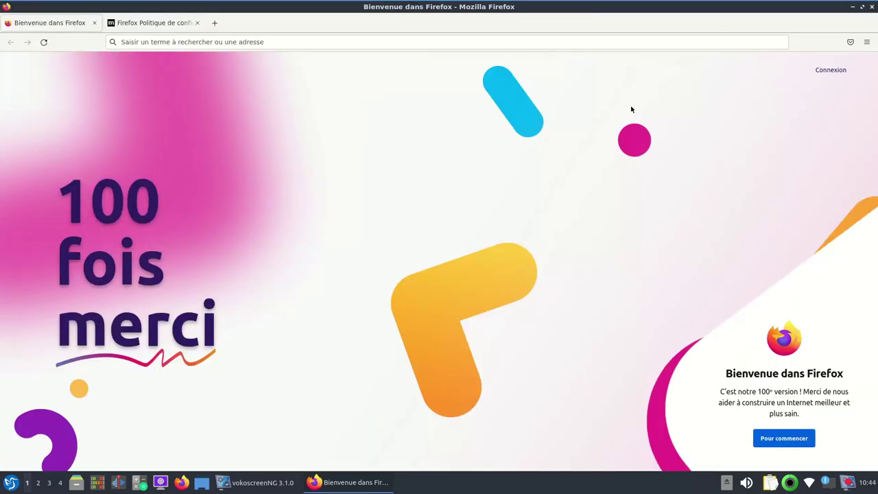
- Close the Firefox privacy policy tab and exit the browser
click(197, 23)
click(872, 7)
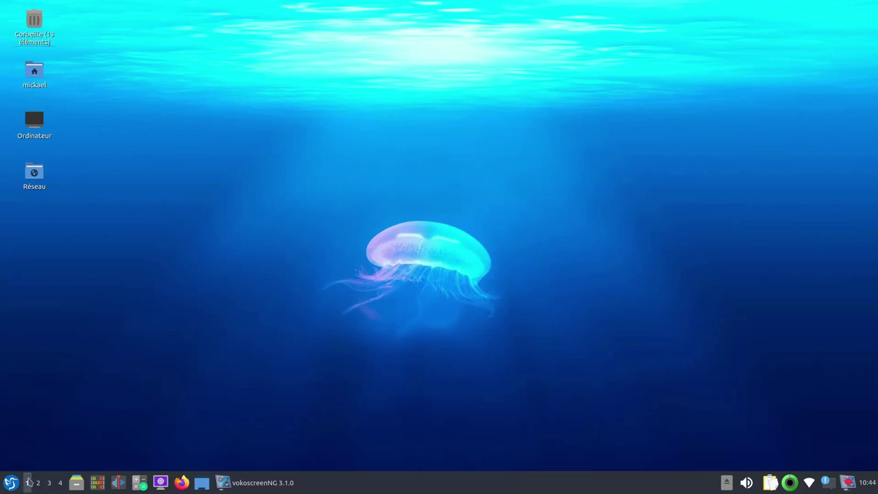
- Launch LibreOffice Writer from the Bureautique applications with a new blank document
click(9, 481)
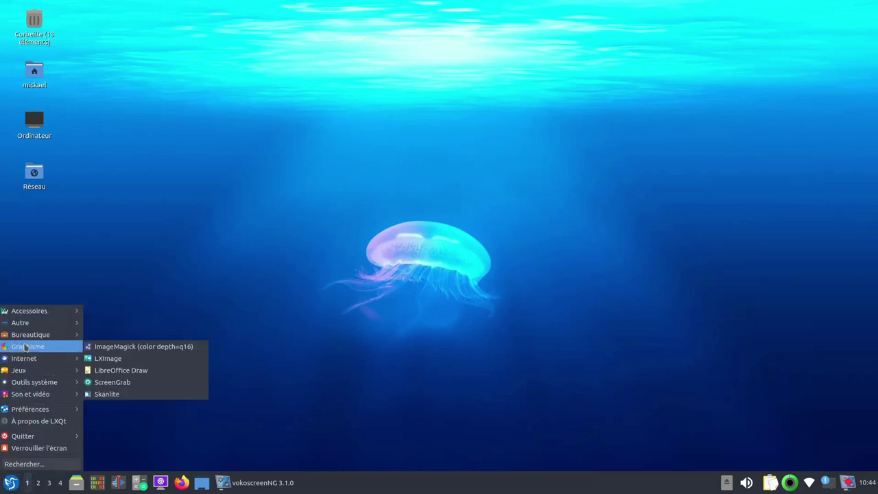
mouse_move(53, 336)
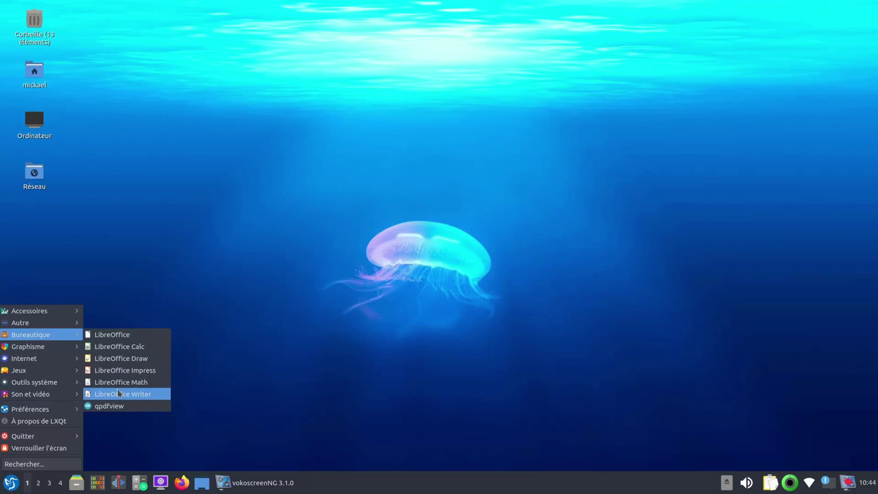
click(130, 394)
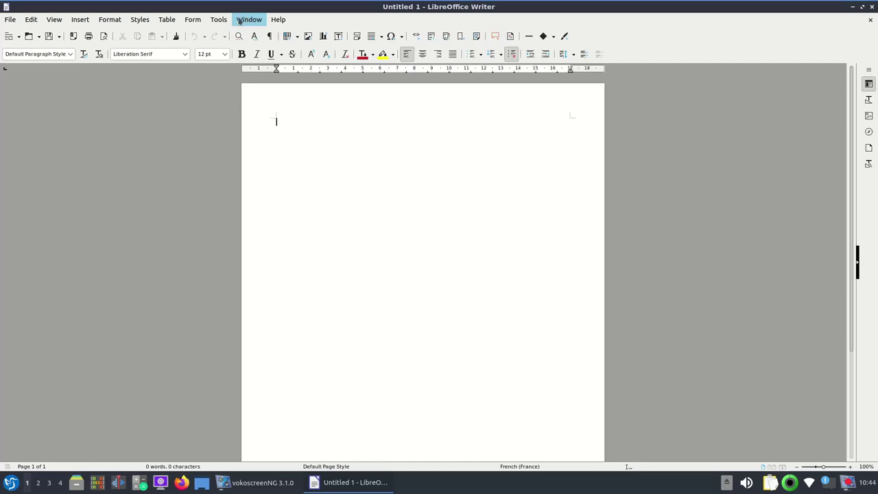
- Set the paragraph language of the blank Writer document to French (France)
click(218, 20)
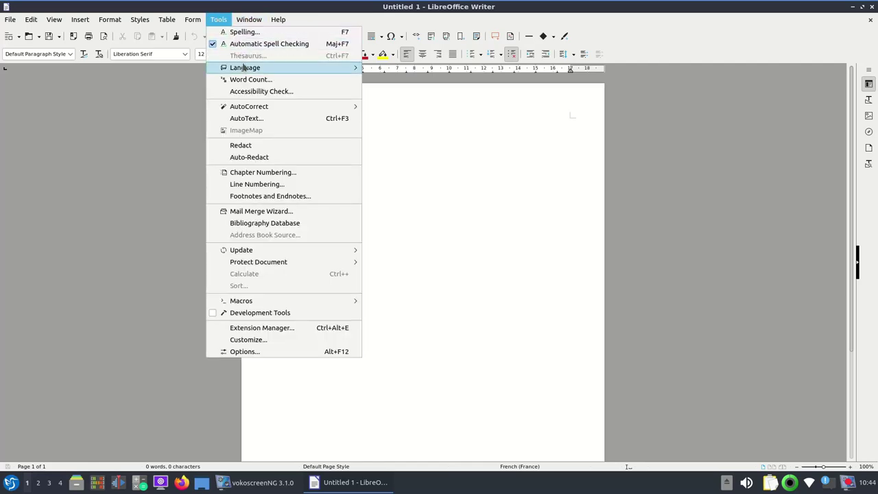
mouse_move(244, 68)
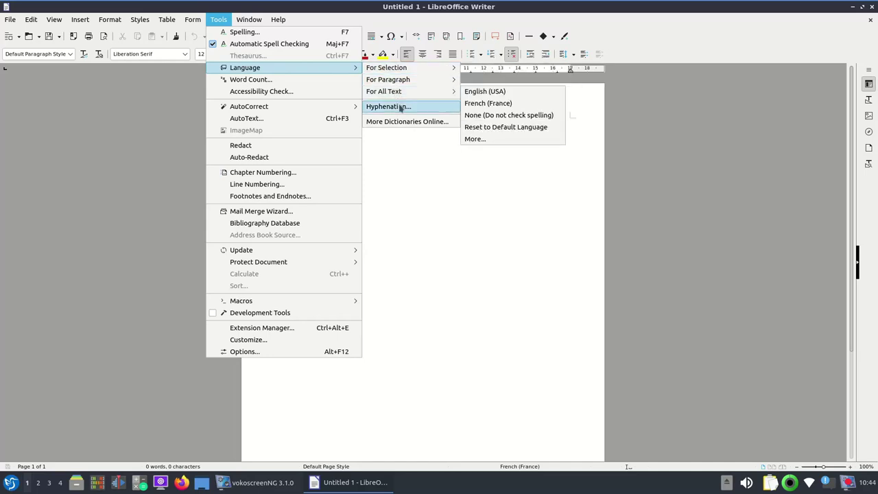
mouse_move(403, 80)
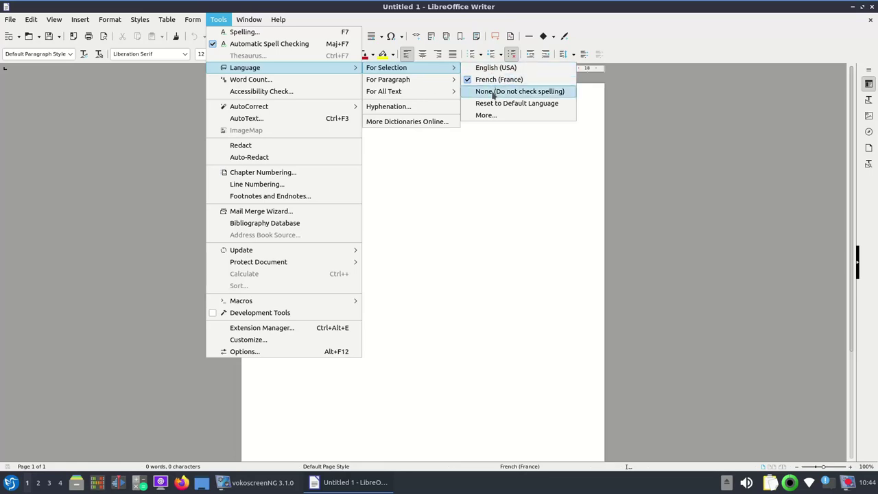
mouse_move(446, 86)
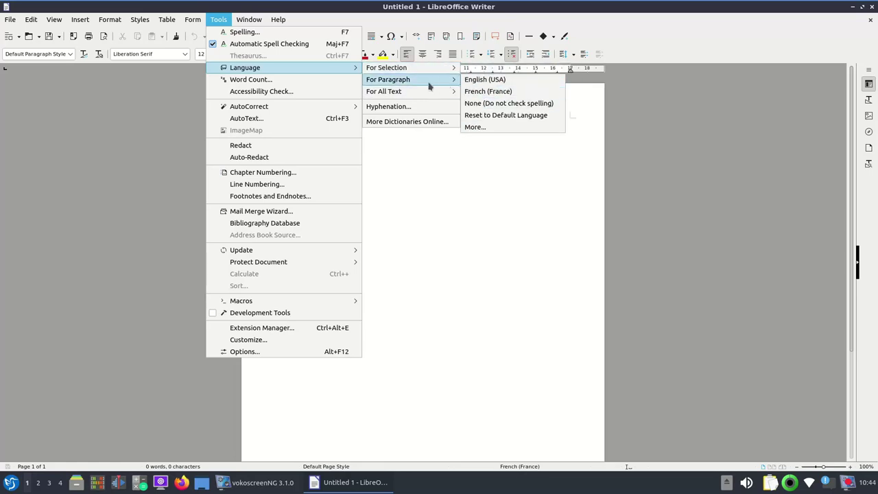
click(470, 96)
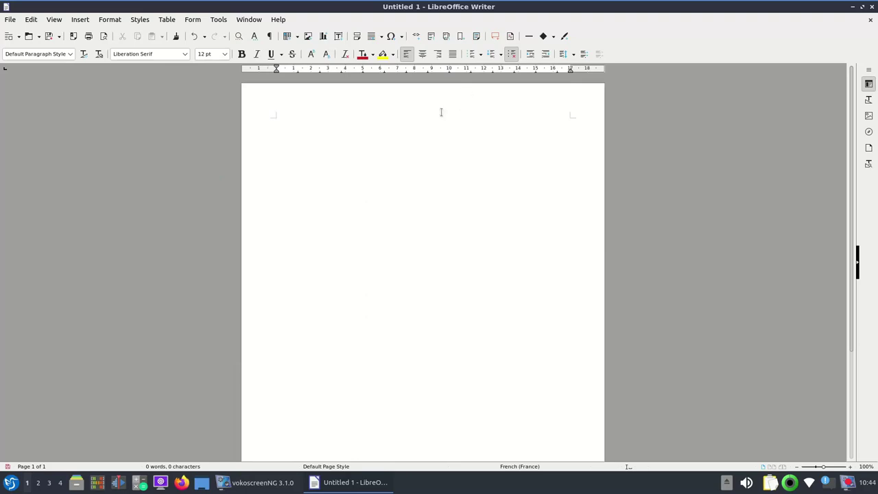
click(250, 21)
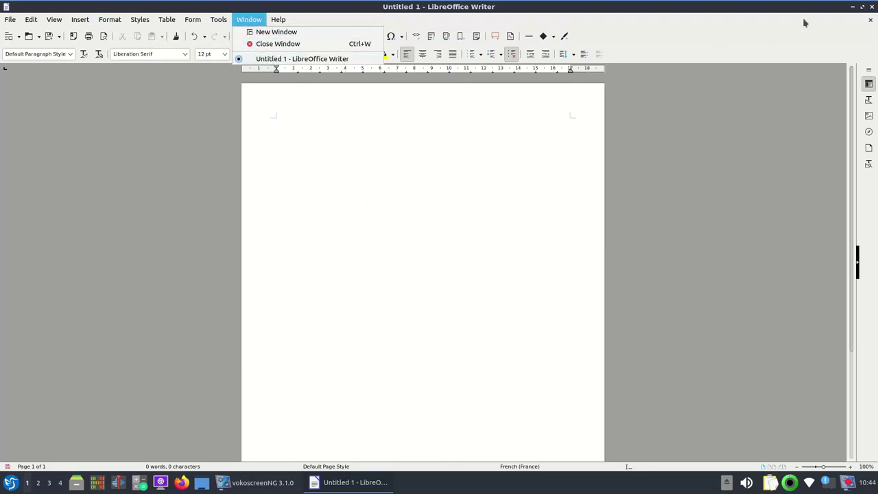
click(754, 78)
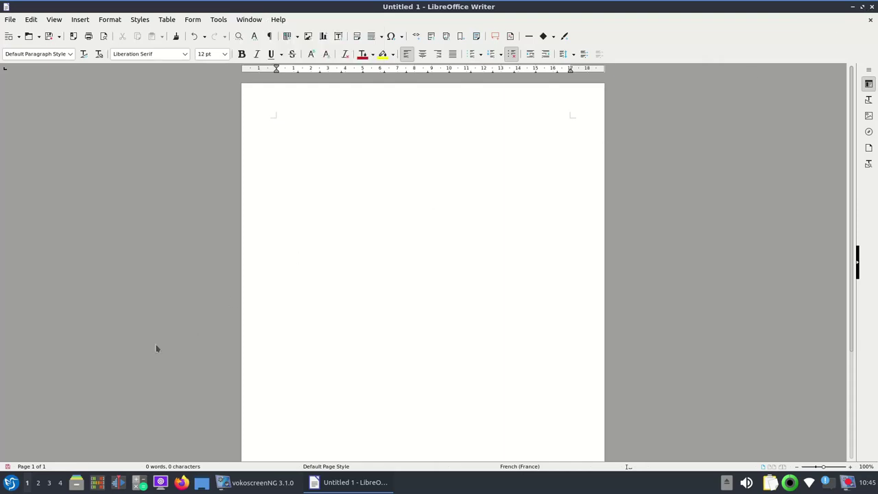
- Launch the Muon package manager from the Outils système applications and search the packages for "libreoffice fr"
click(11, 485)
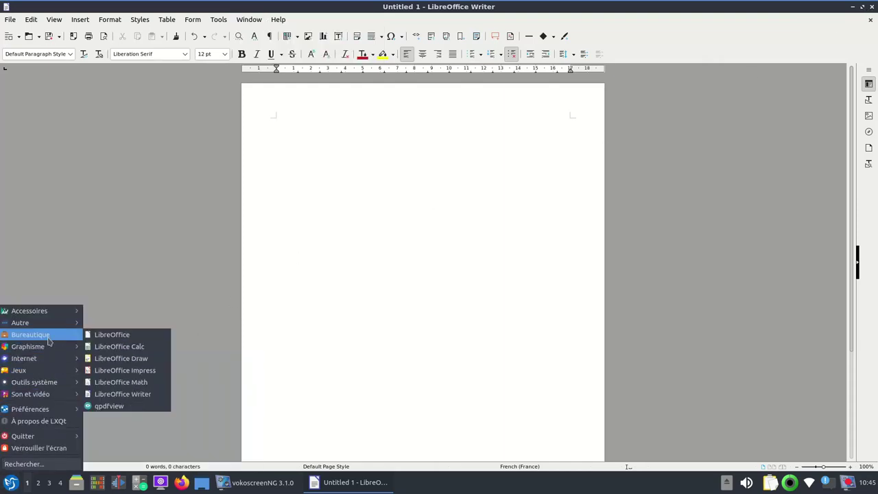
mouse_move(41, 382)
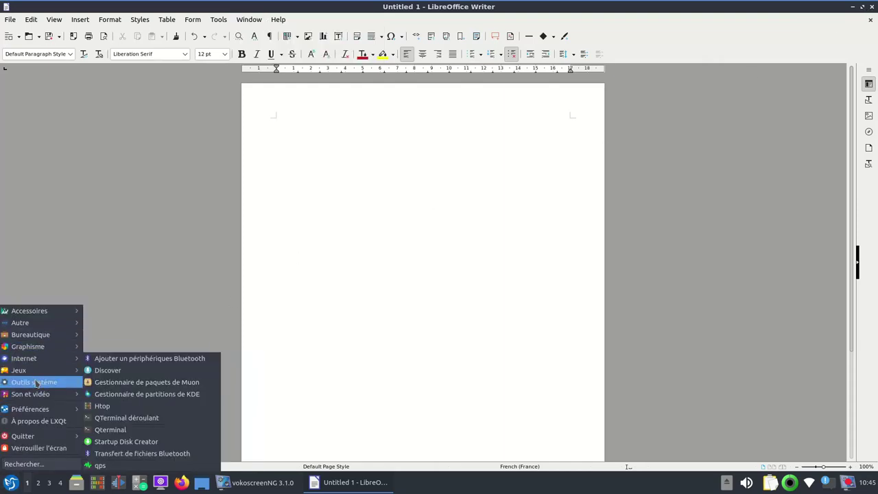
click(157, 384)
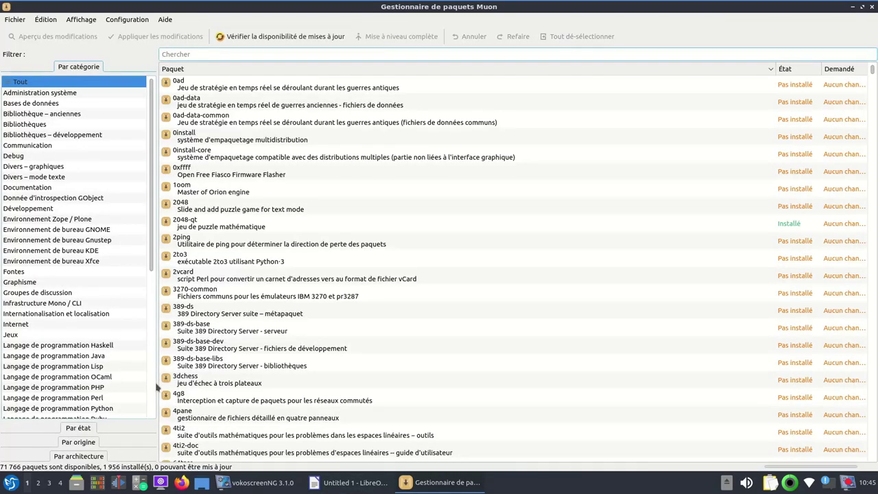
text(libre)
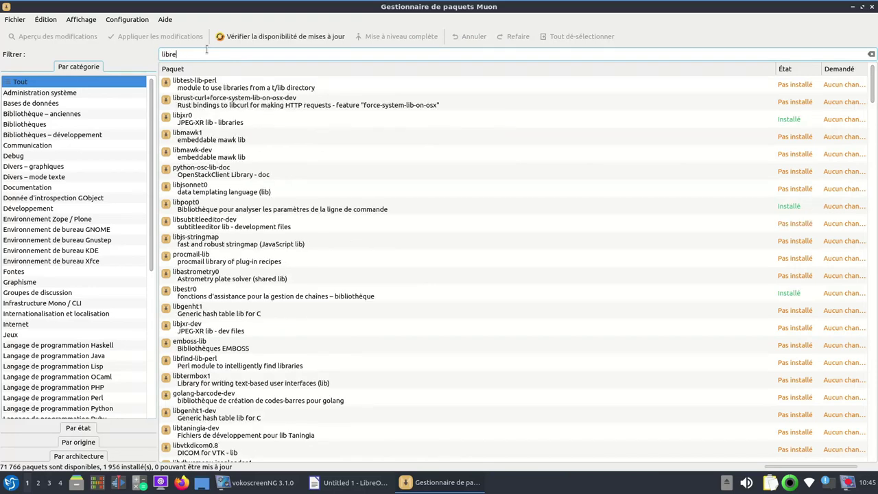
text(officefr)
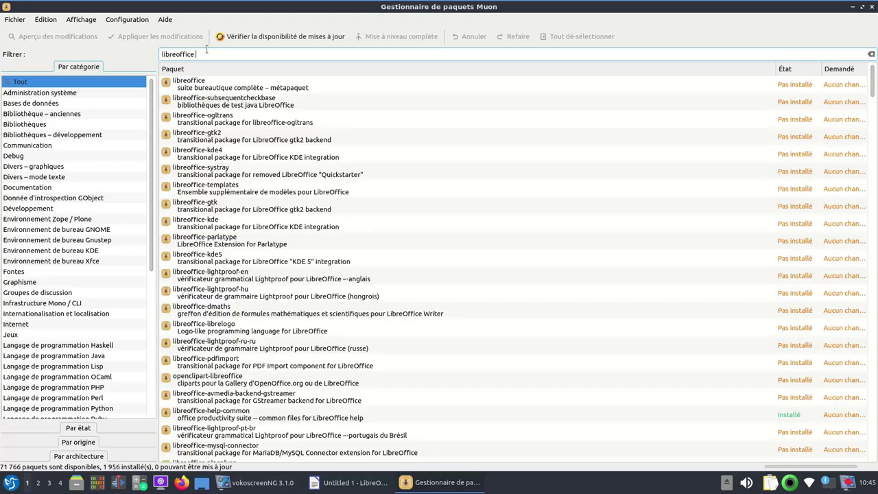
text(r)
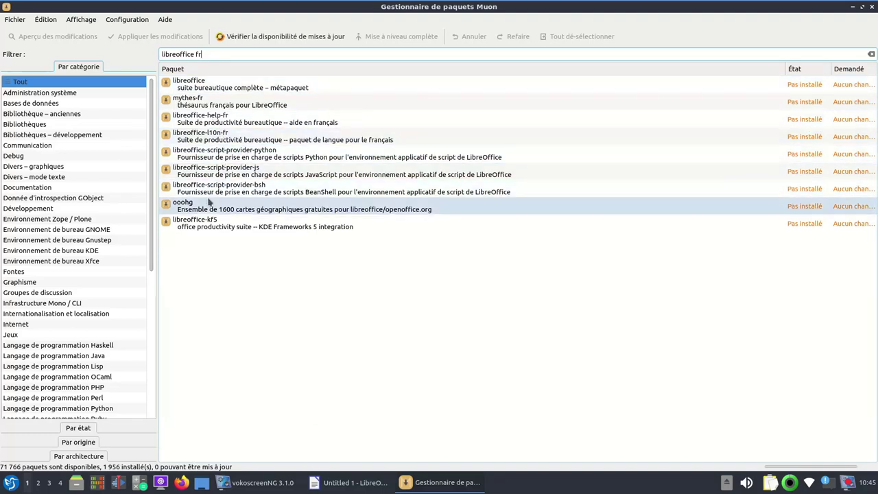
- Mark the libreoffice-l10n-fr package for installation and apply the changes, authenticating with the account password
click(222, 139)
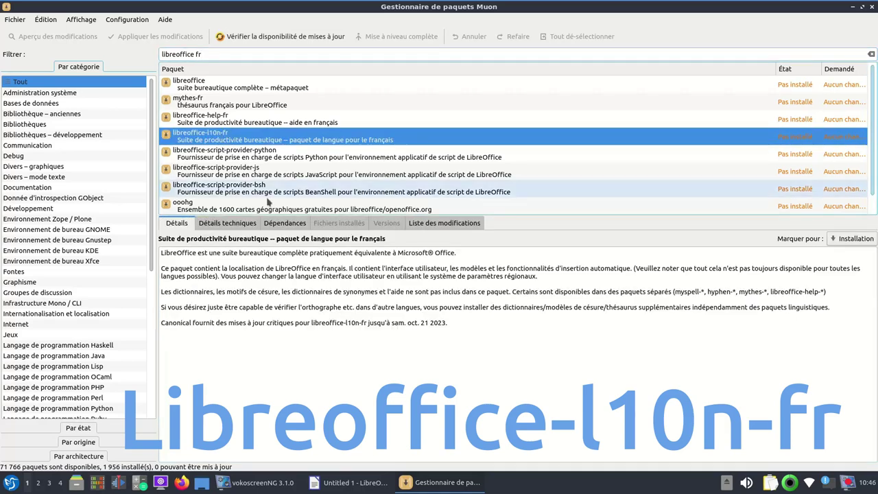
click(851, 239)
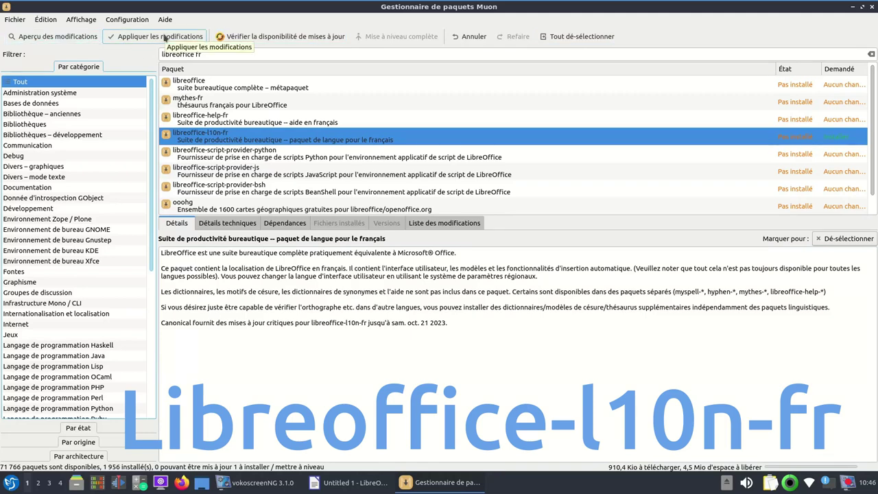
click(164, 38)
text(●)
key(Return)
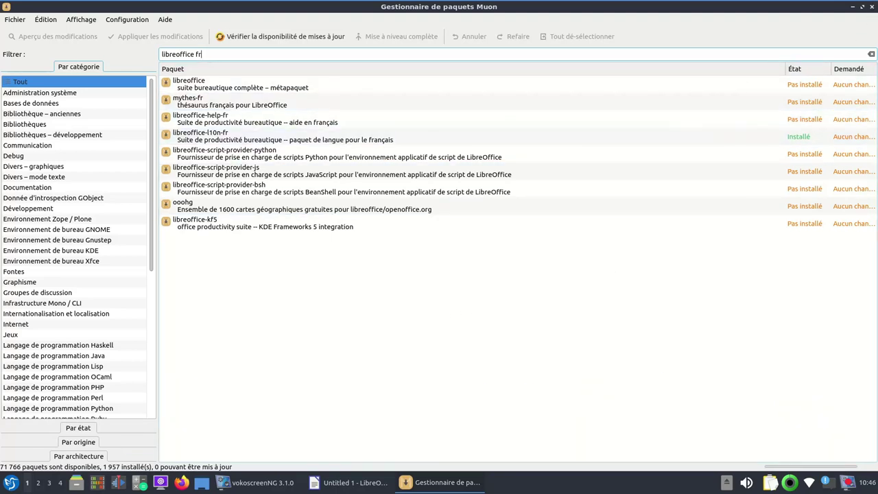
- Close the package manager and the open Writer document, and relaunch LibreOffice Writer from the Bureautique applications
click(870, 6)
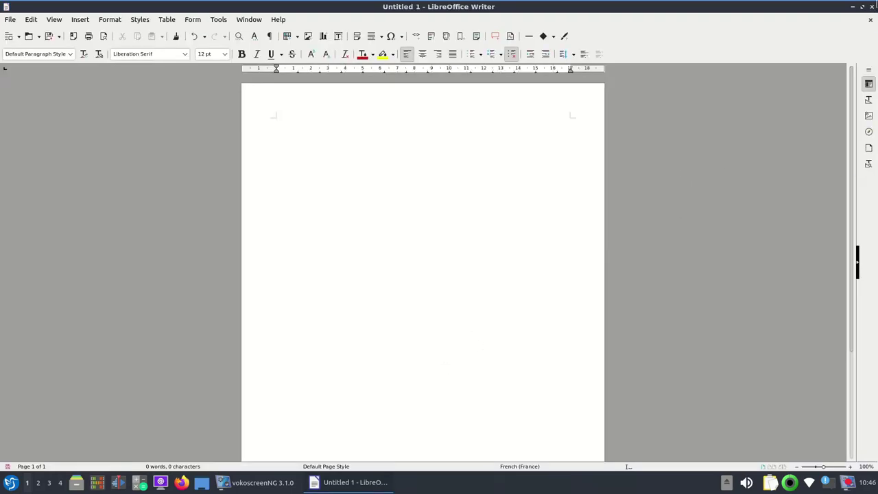
click(870, 6)
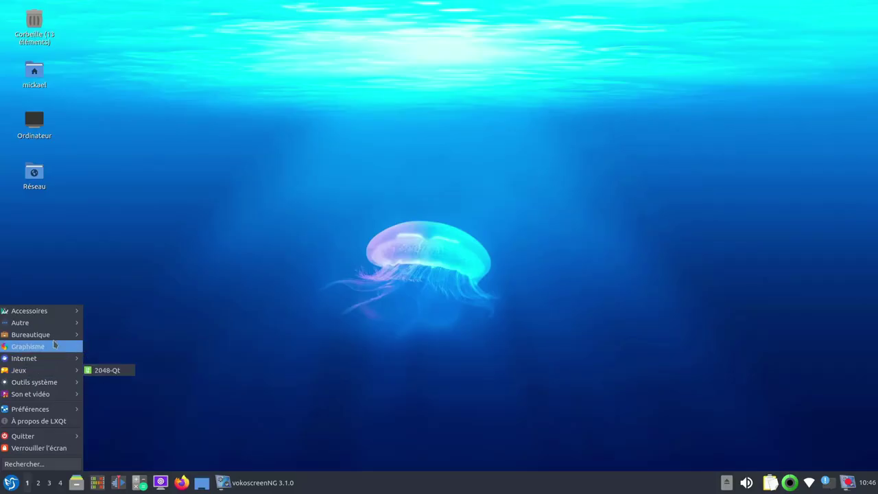
mouse_move(52, 335)
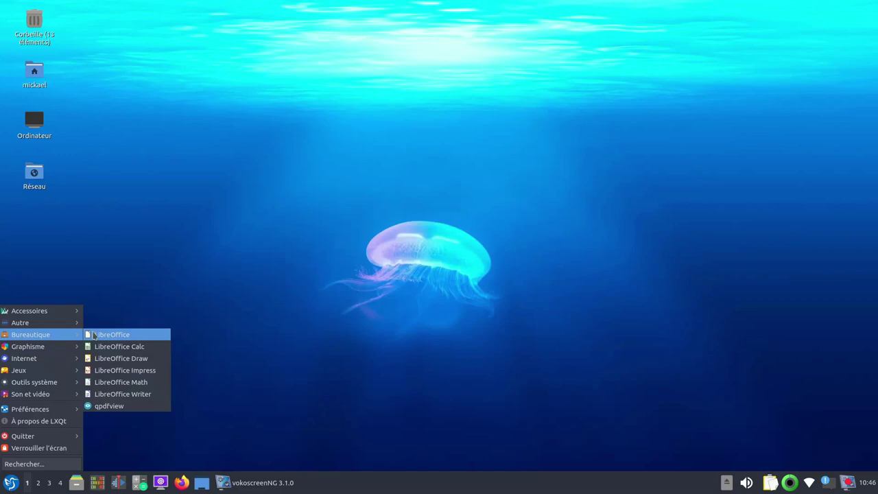
click(119, 397)
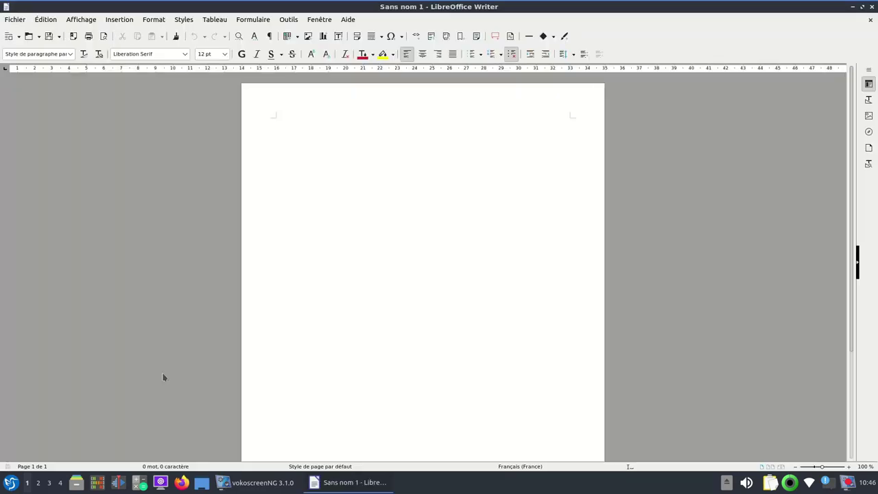
- Check the translated Writer commands, including the Langue options for the selection and the paragraph
click(14, 19)
mouse_move(37, 23)
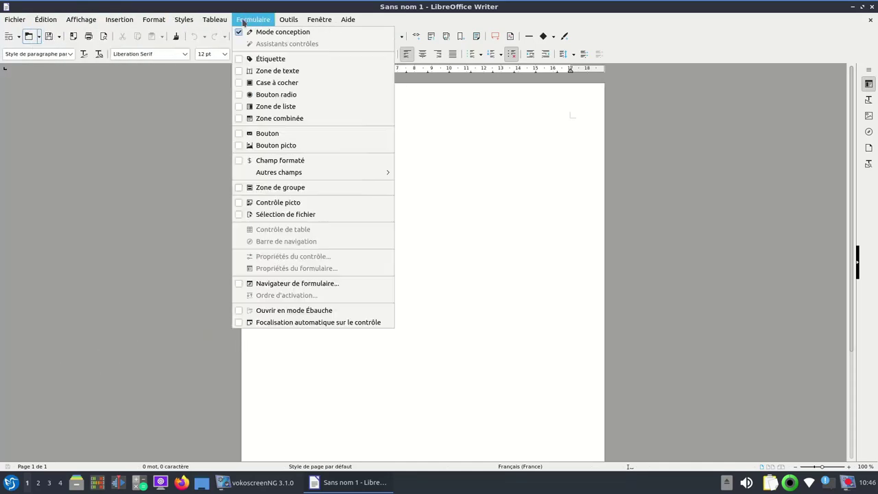
mouse_move(288, 20)
mouse_move(295, 69)
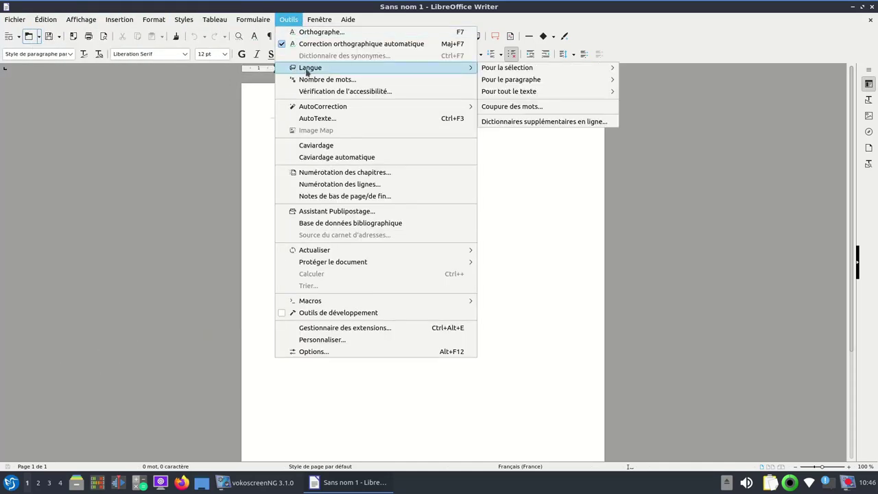
mouse_move(531, 70)
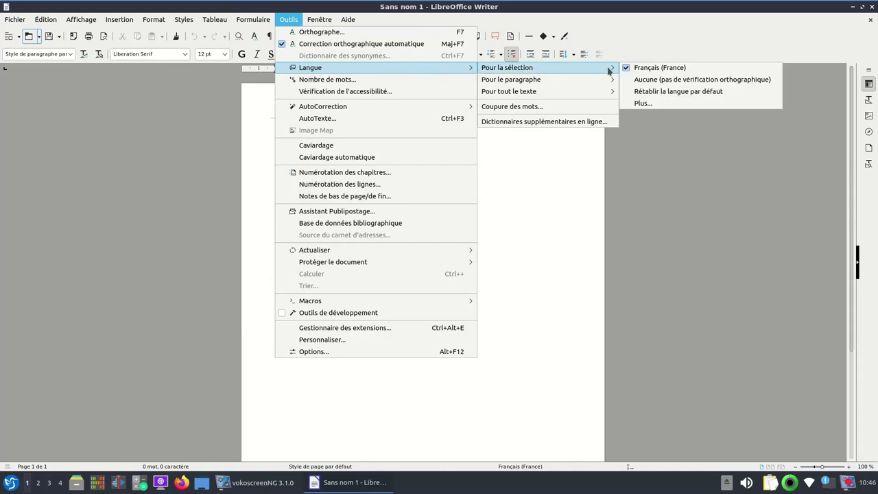
mouse_move(582, 81)
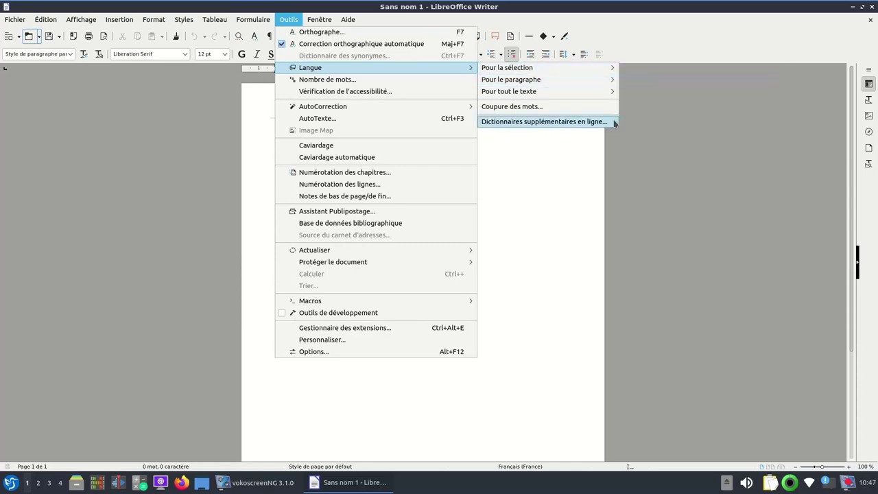
click(777, 109)
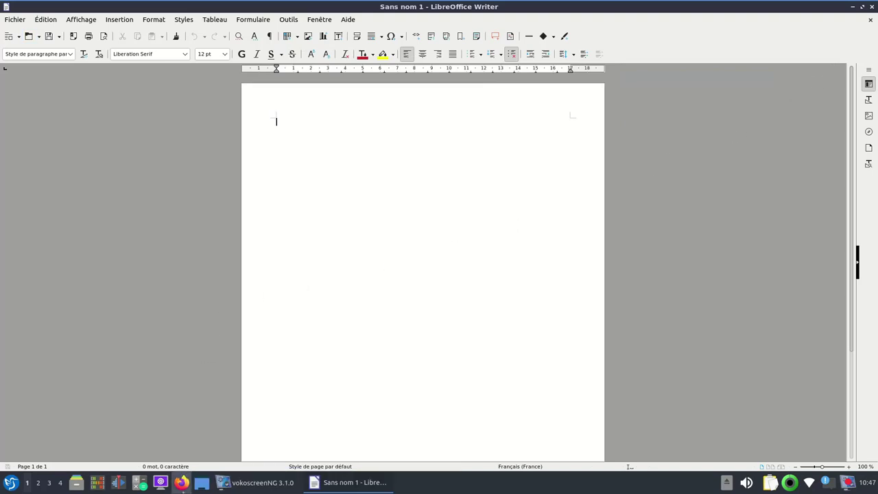
- Launch Firefox and load the bookmarked Ubuntu Releases page
click(181, 484)
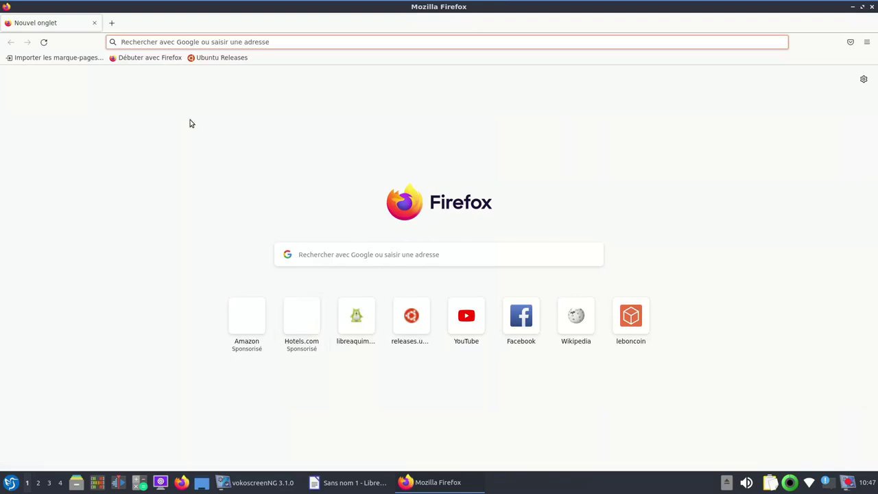
click(217, 58)
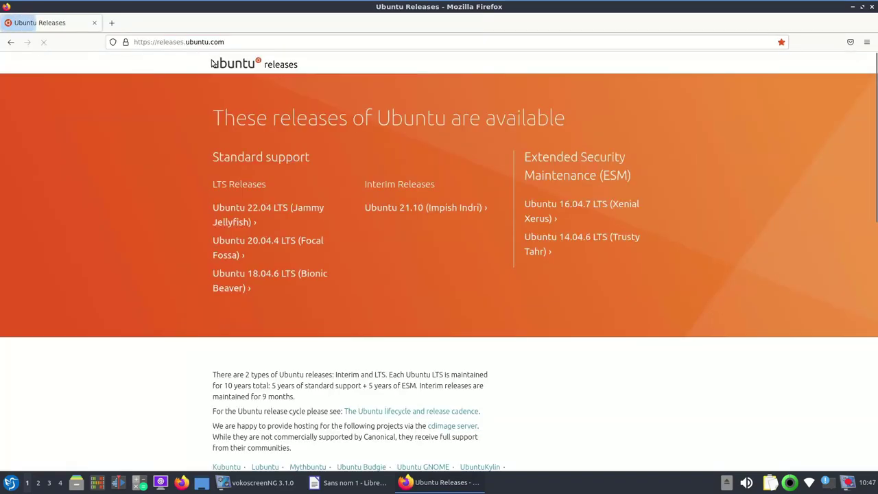
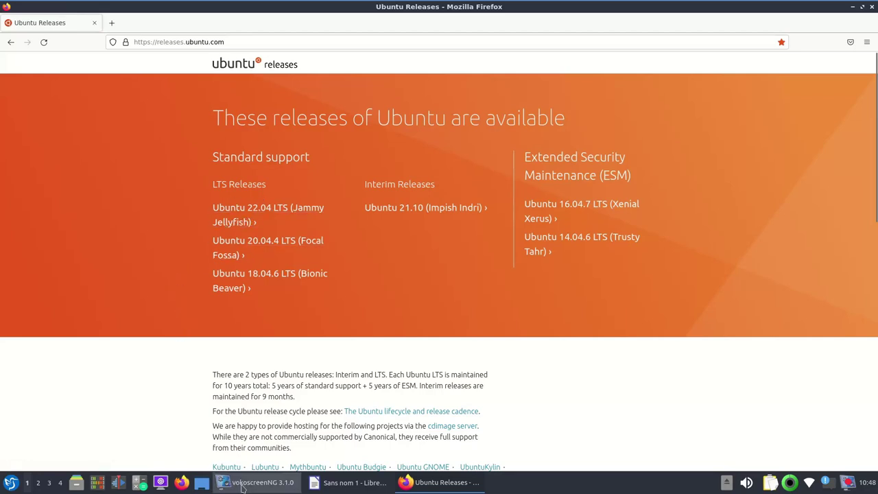
- Add a KCalc shortcut to the desktop from the Accessoires applications and show the desktop
click(10, 483)
mouse_move(20, 351)
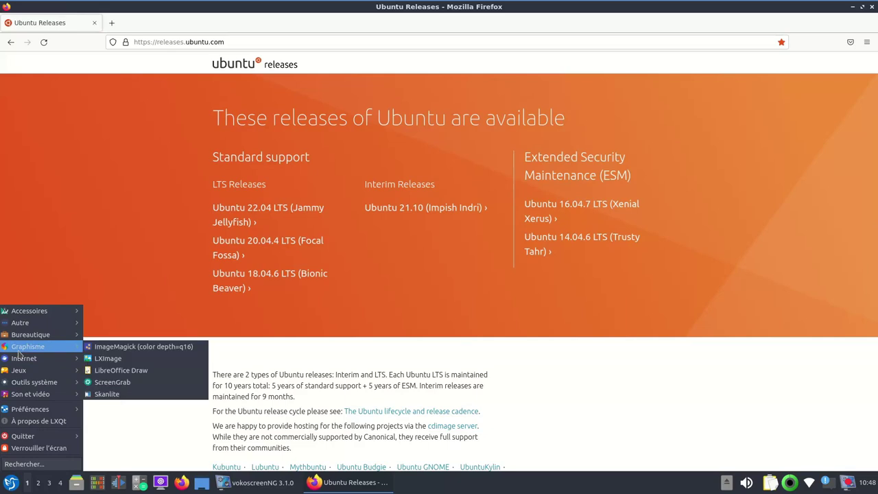
mouse_move(38, 314)
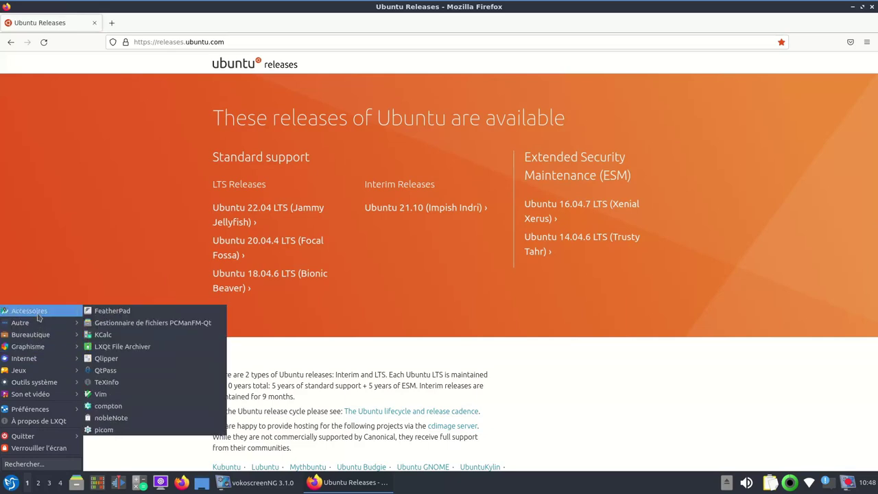
right_click(108, 336)
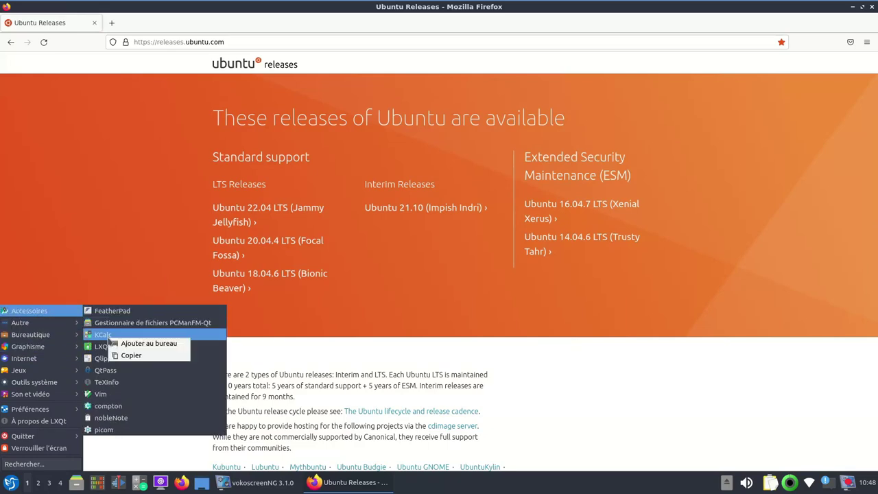
click(151, 343)
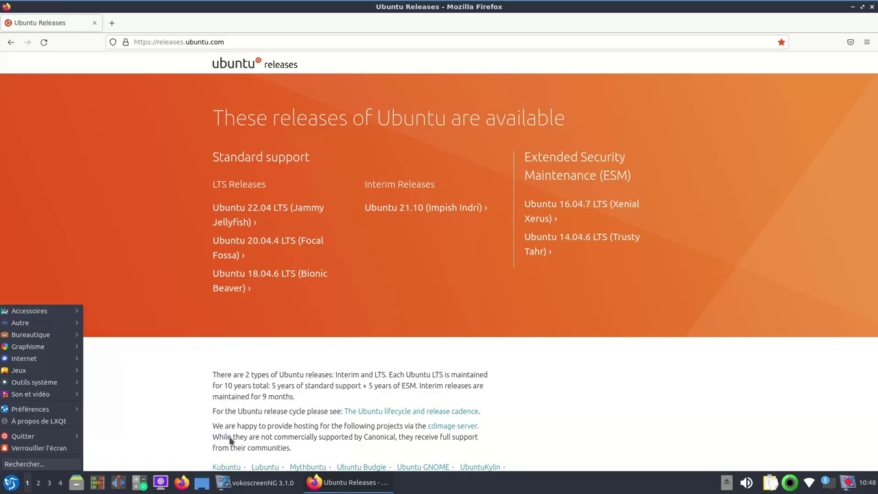
click(202, 486)
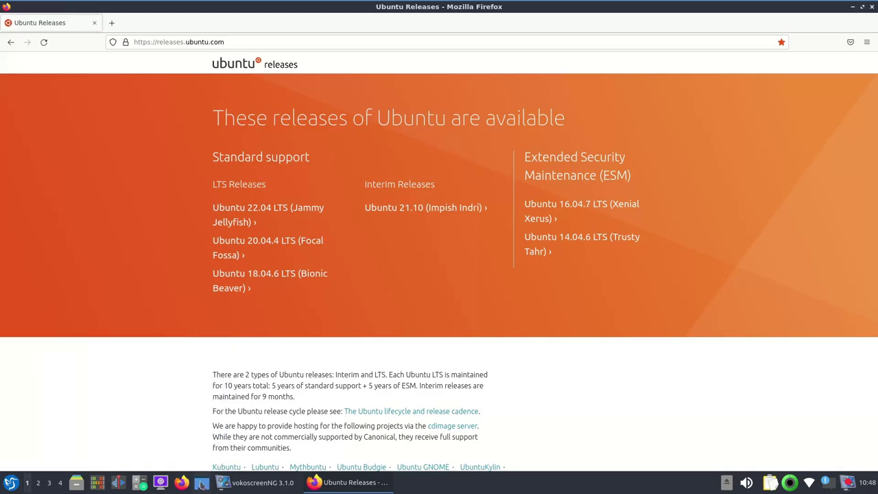
click(204, 485)
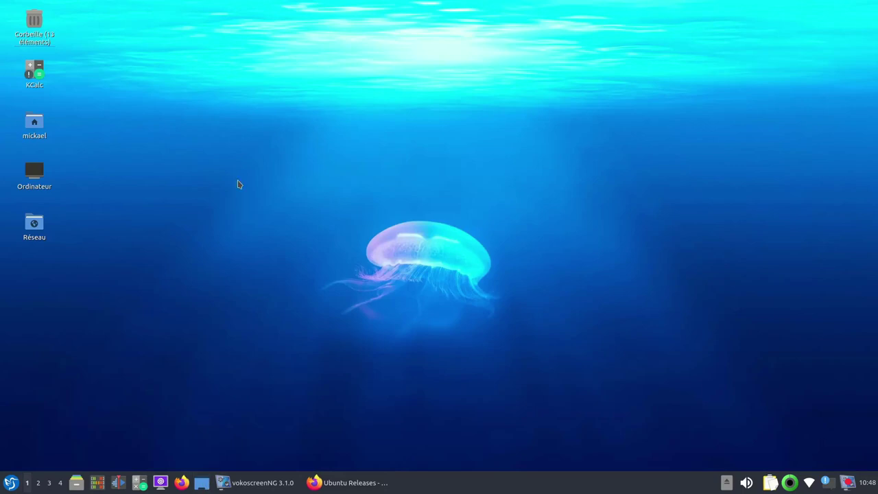
- View the KCalc desktop shortcut's contents in the text editor and close the file
double_click(37, 78)
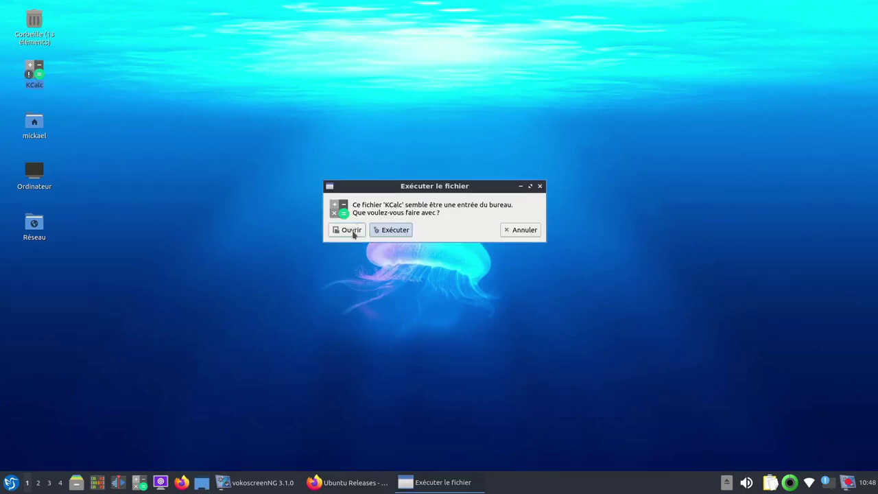
click(351, 230)
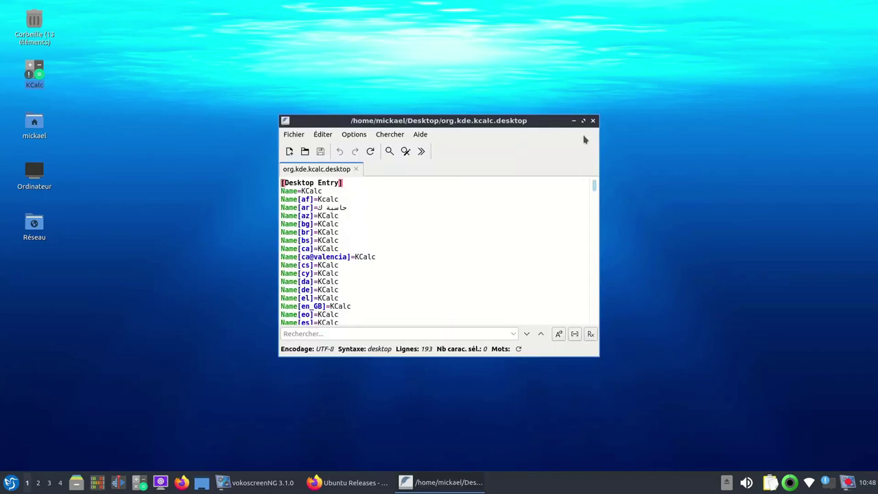
click(594, 121)
- Execute KCalc from its desktop shortcut and close the calculator
double_click(34, 74)
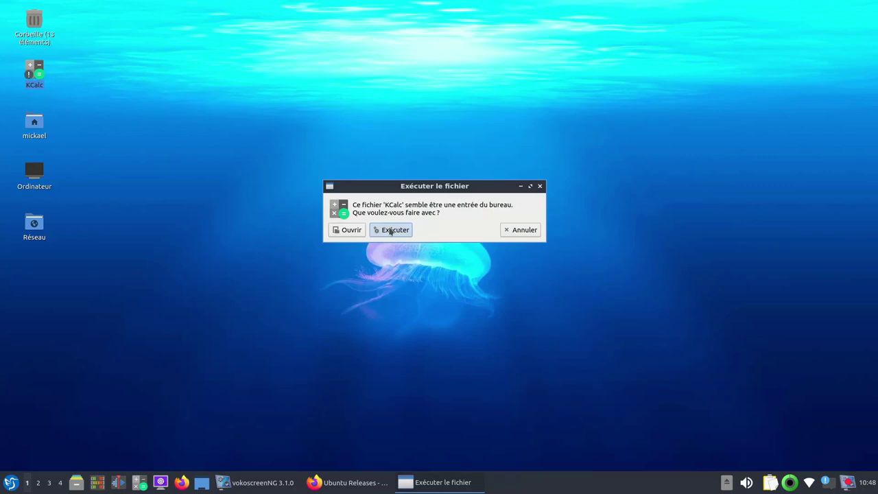
click(392, 229)
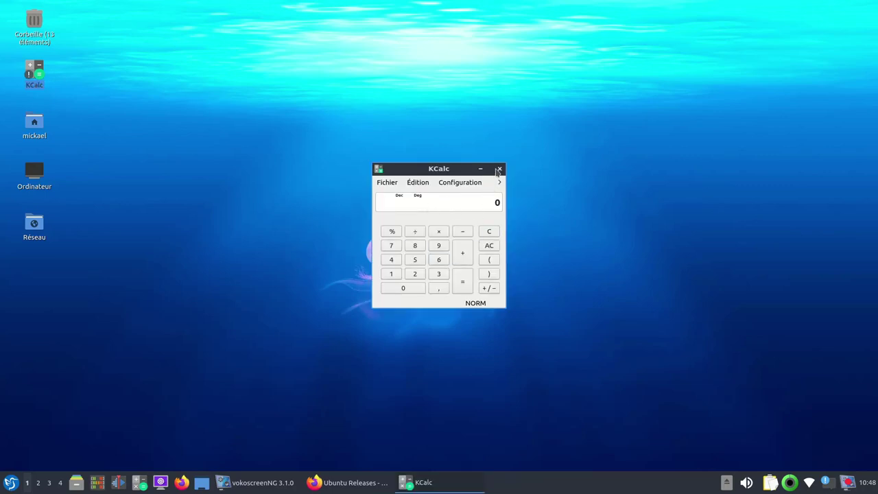
click(499, 169)
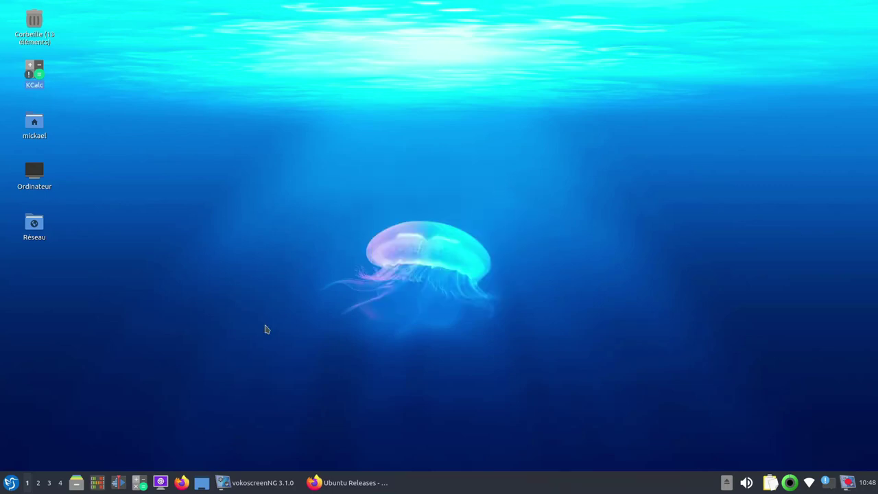
- Browse the Accessoires, Bureautique and Graphisme application categories and launch ScreenGrab
click(11, 482)
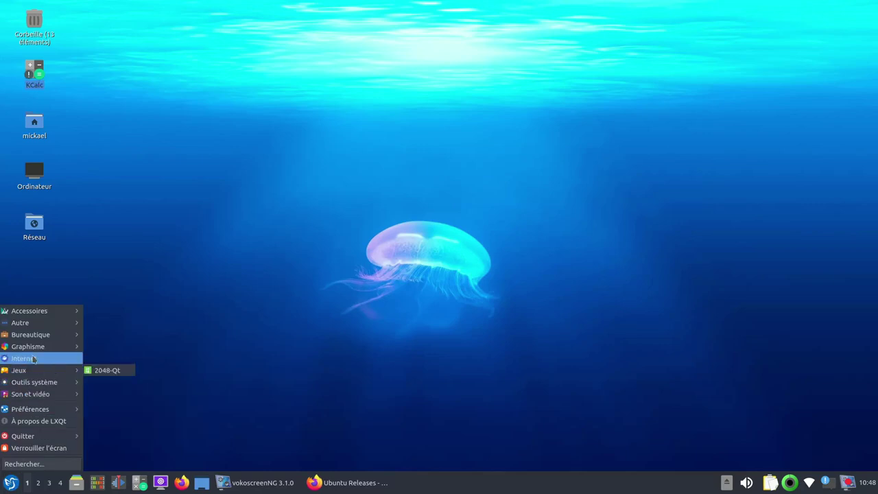
mouse_move(41, 345)
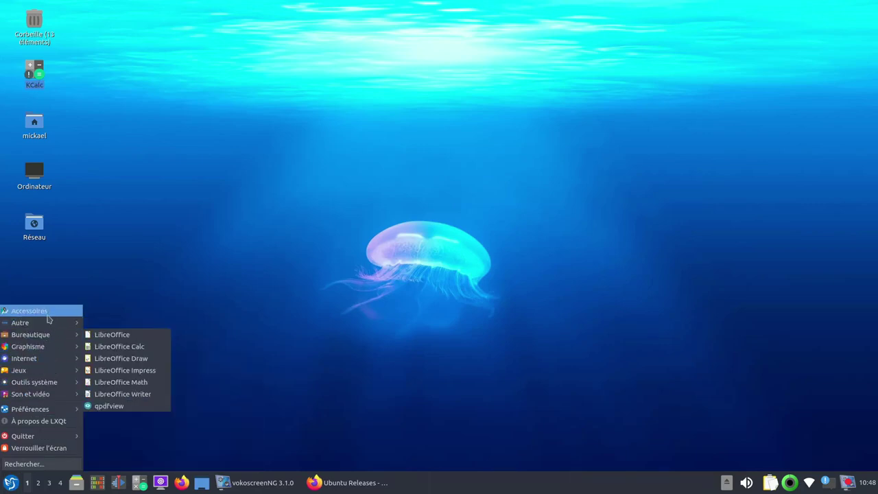
mouse_move(52, 318)
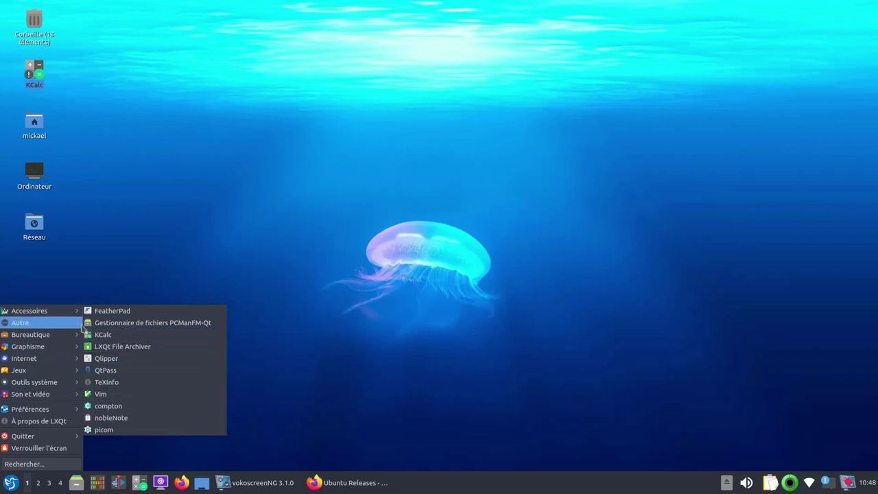
mouse_move(75, 326)
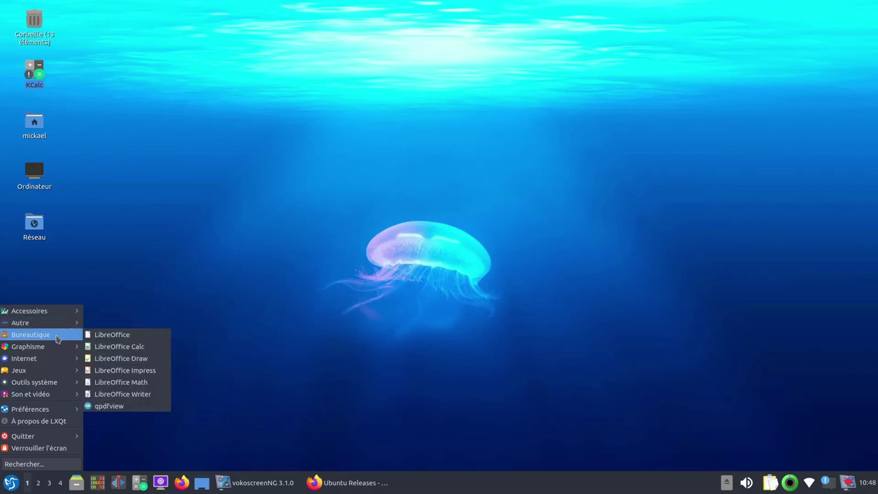
mouse_move(59, 358)
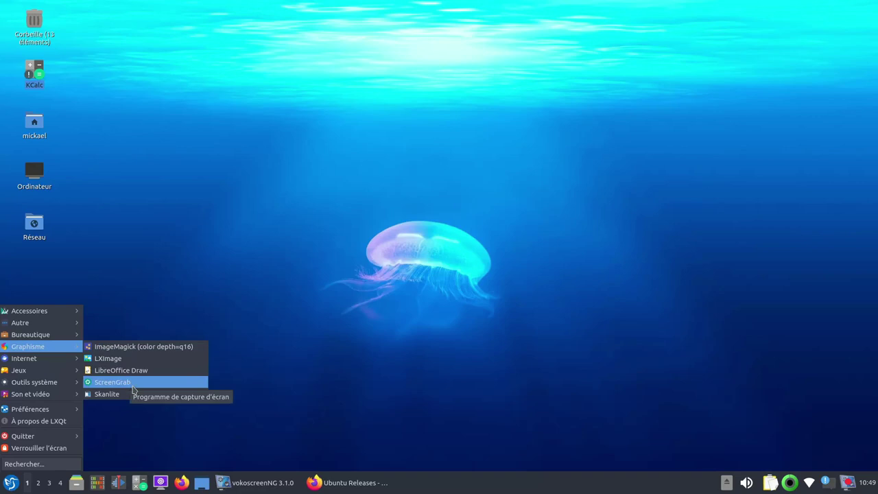
click(134, 389)
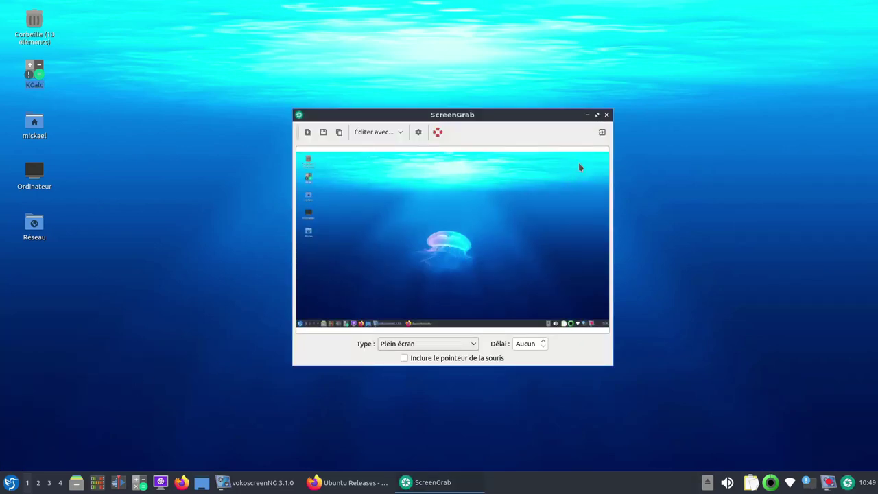
- View the capture types available in ScreenGrab and close the program without changing the type
click(458, 346)
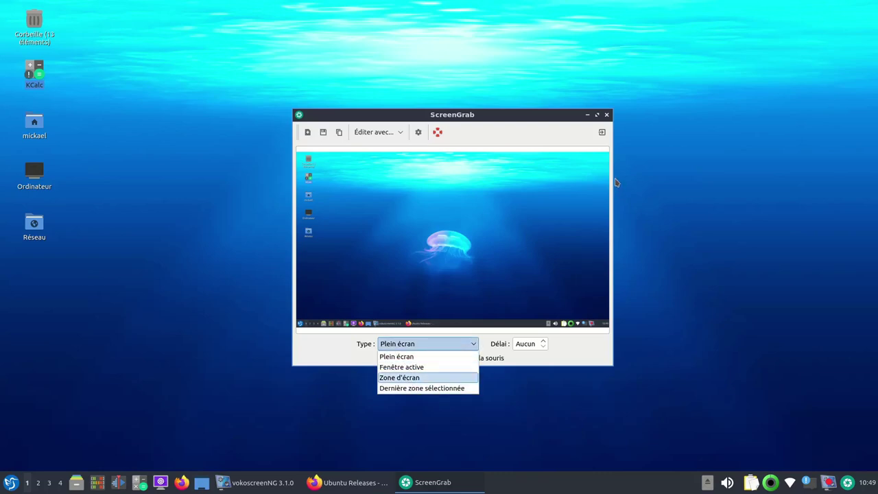
click(608, 118)
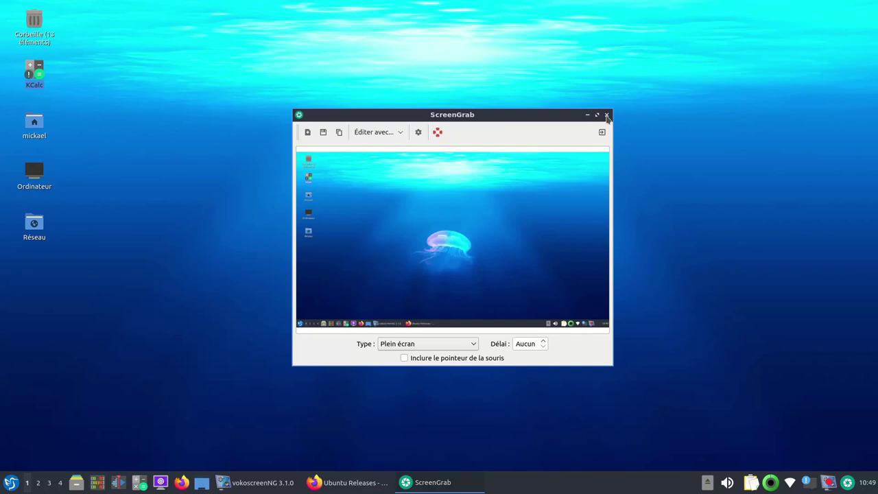
click(607, 115)
- Launch the KDE partition manager from the system tools and authenticate with the account password
click(11, 483)
mouse_move(26, 398)
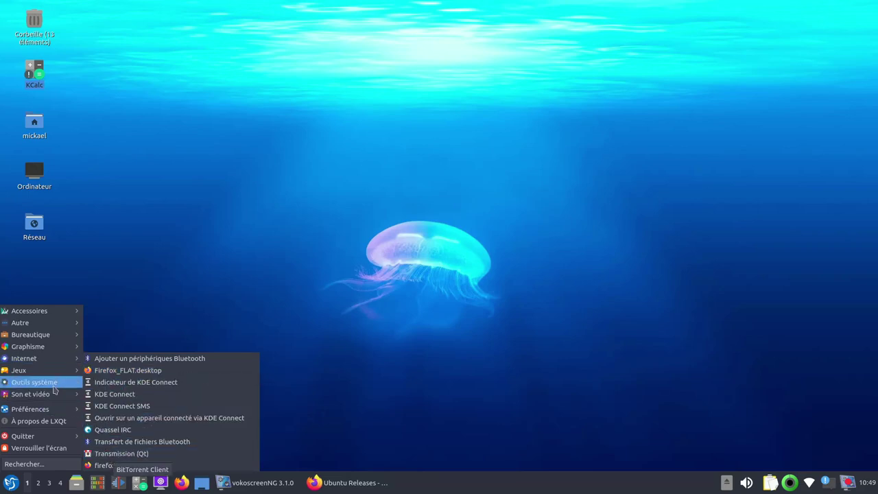
mouse_move(42, 376)
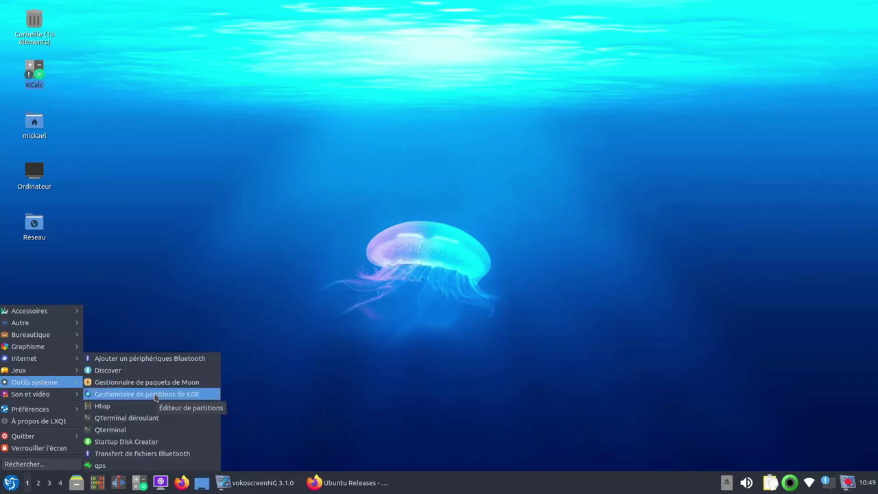
click(173, 396)
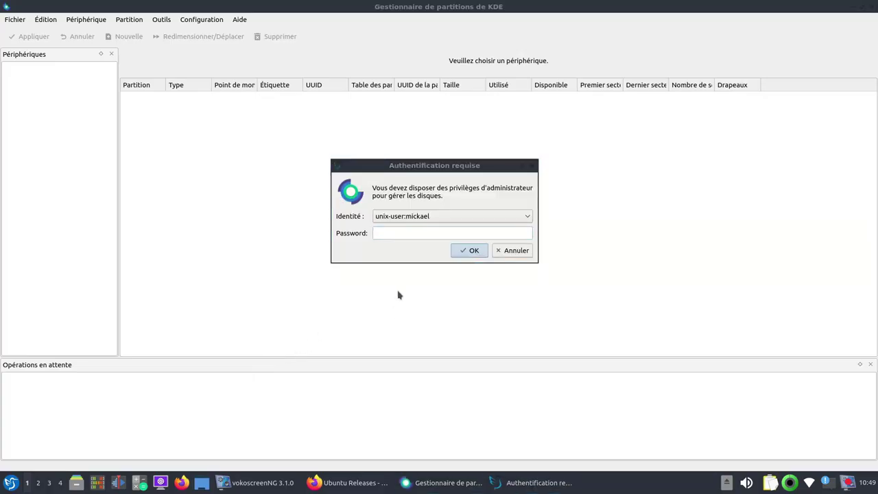
key(Return)
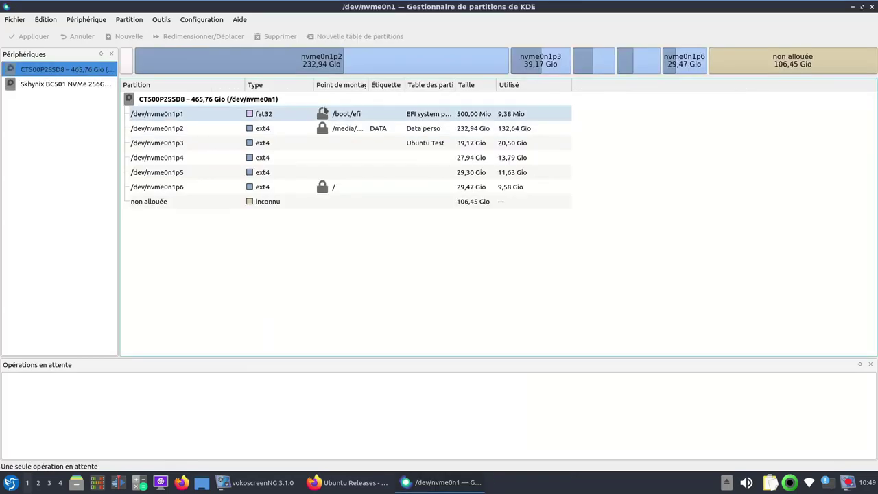
- Inspect the /boot/efi, root and DATA partitions and the unallocated space on /dev/nvme0n1, and close the partition manager
click(334, 116)
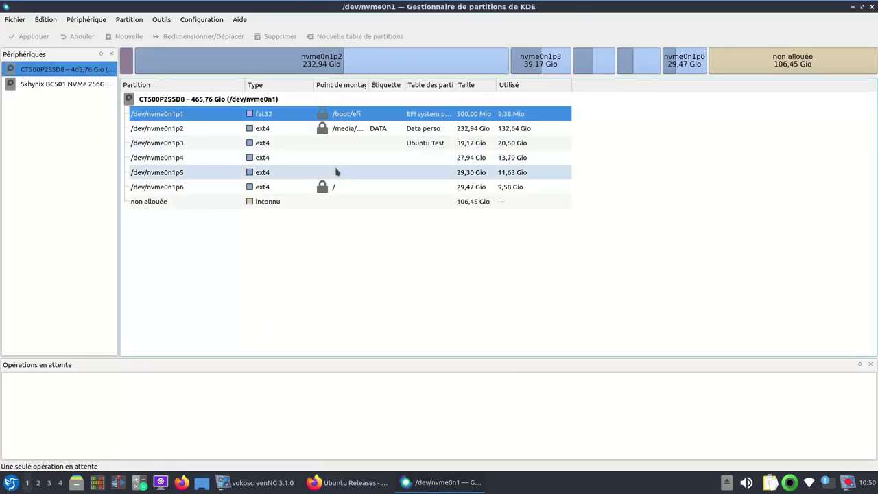
click(343, 188)
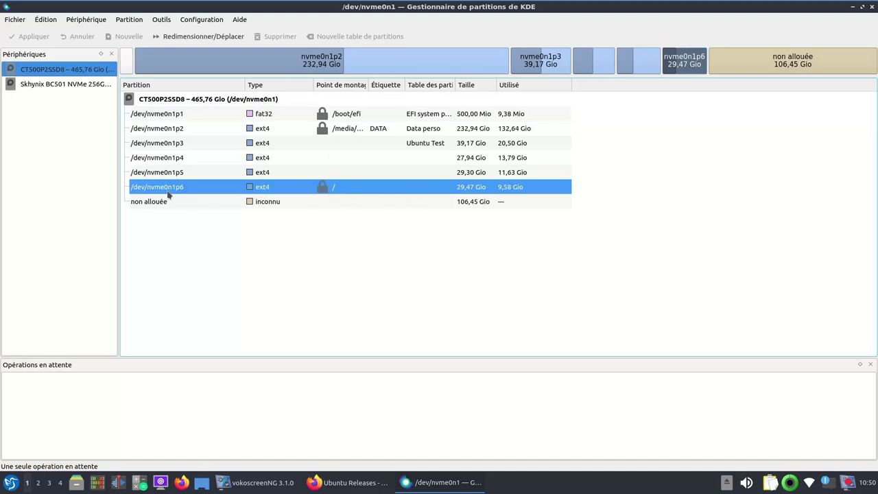
click(345, 132)
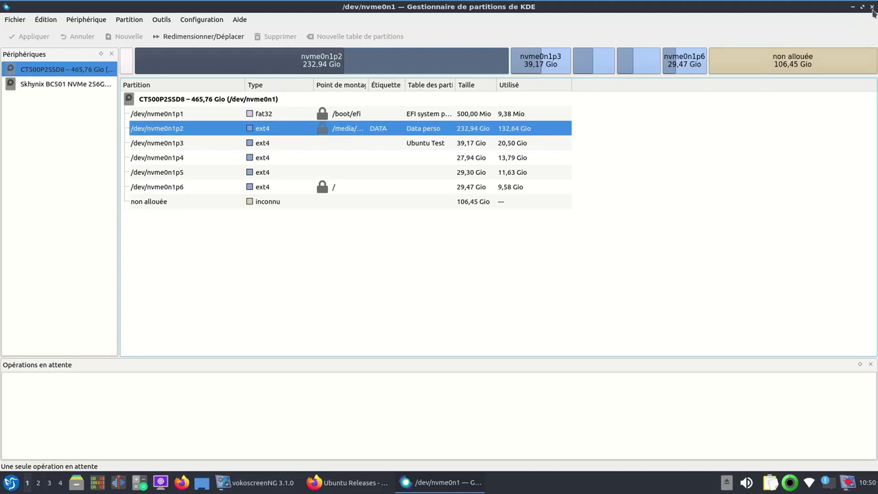
click(787, 64)
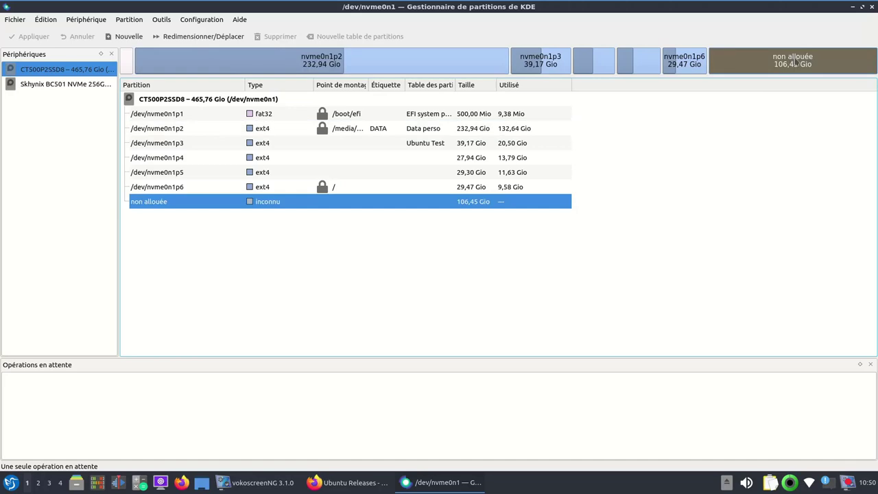
click(872, 8)
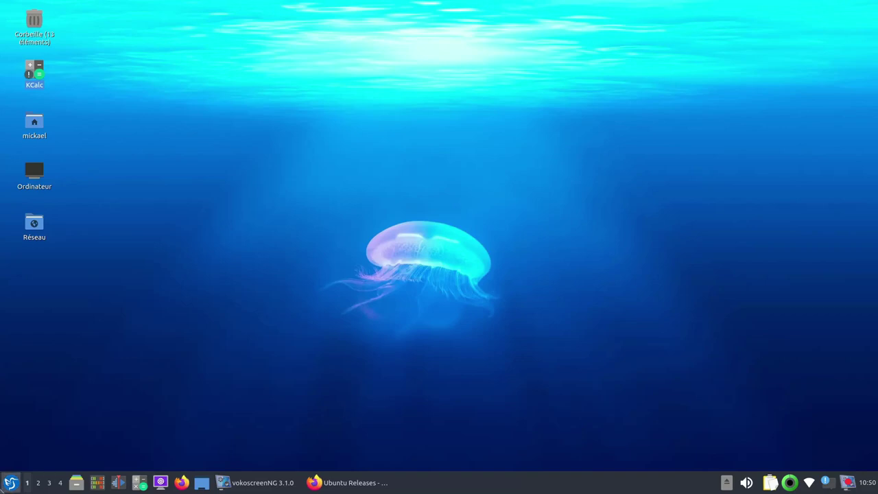
click(9, 480)
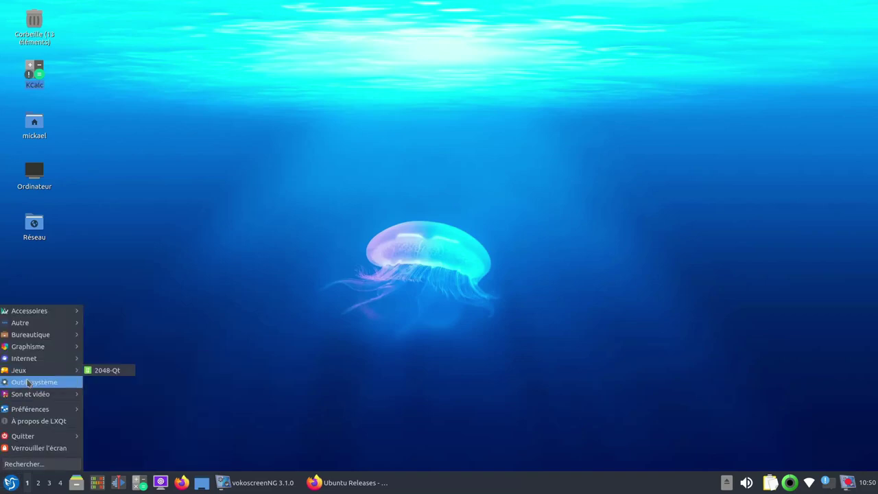
mouse_move(30, 386)
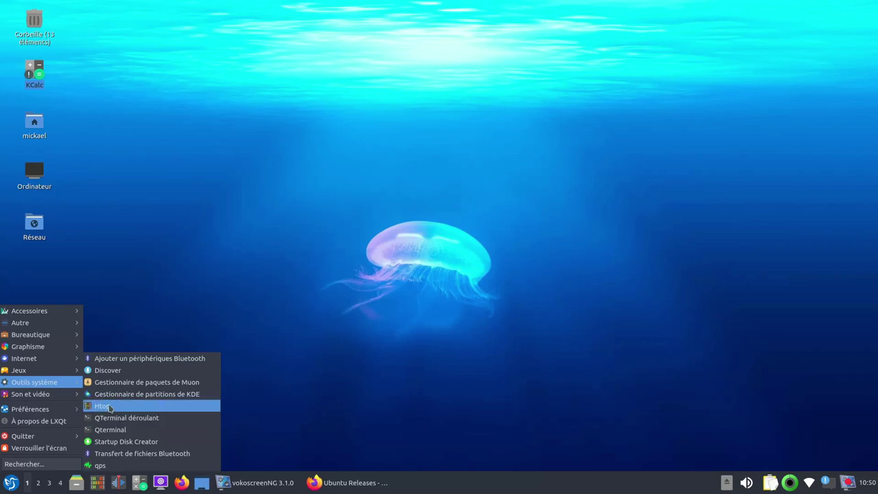
key(Escape)
key(Escape)
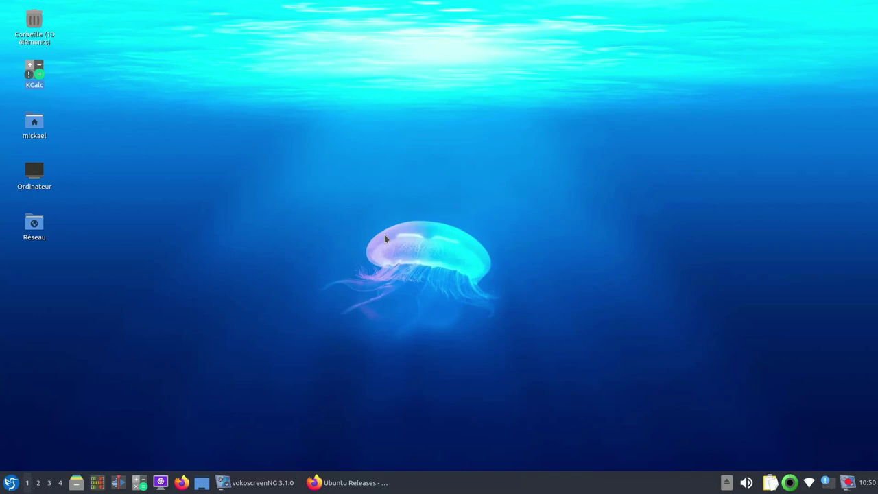
- Launch htop to view the system load and running processes, and quit its terminal window
click(118, 482)
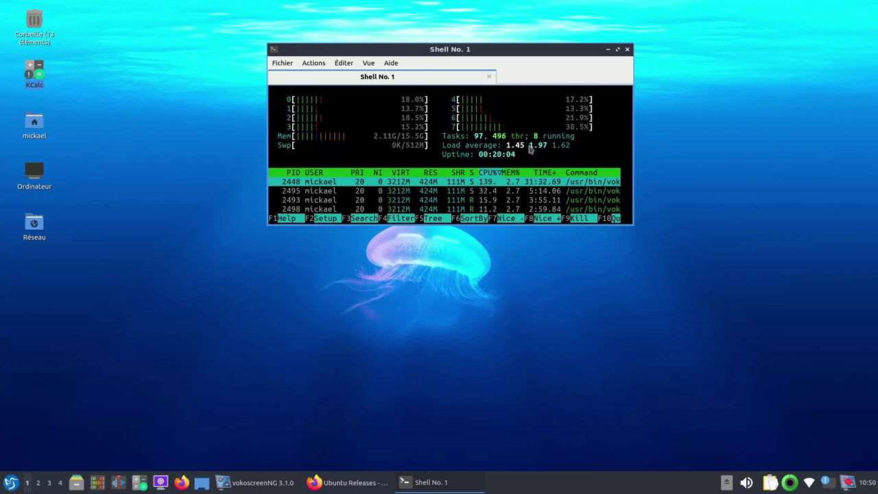
click(628, 49)
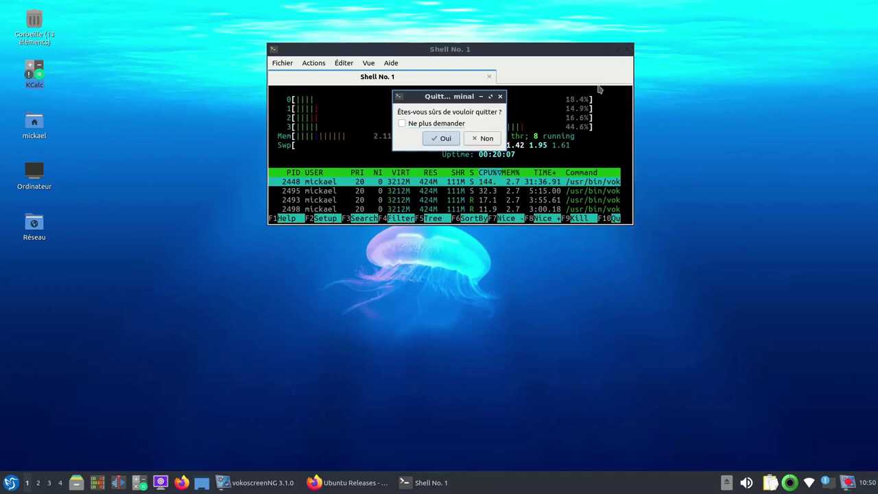
click(432, 139)
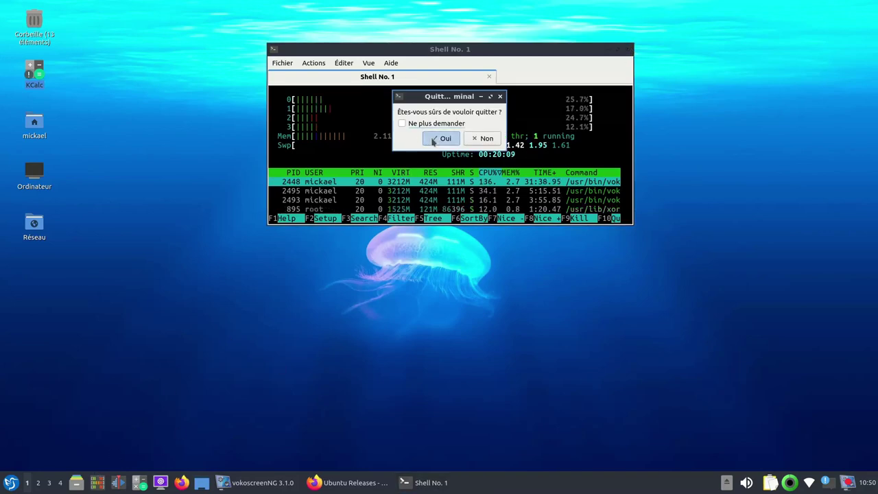
- Open the PulseAudio volume control from Son et vidéo, view its playback and output device settings, and close it
click(4, 485)
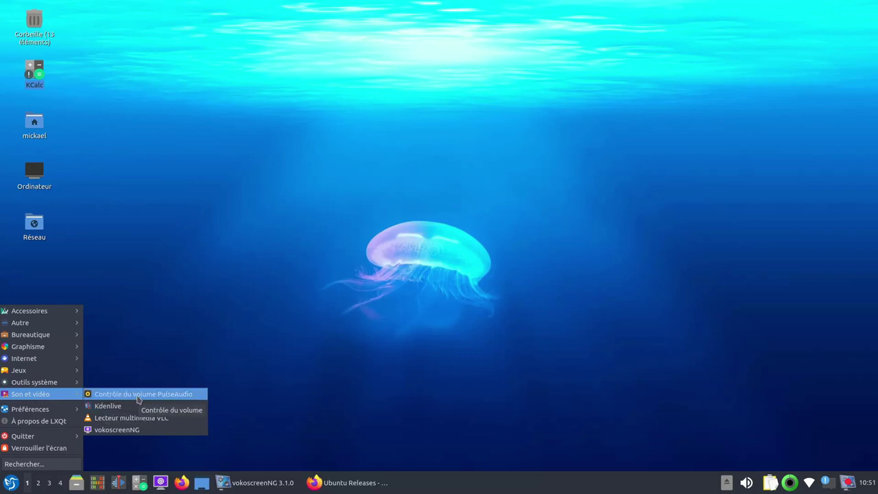
click(160, 396)
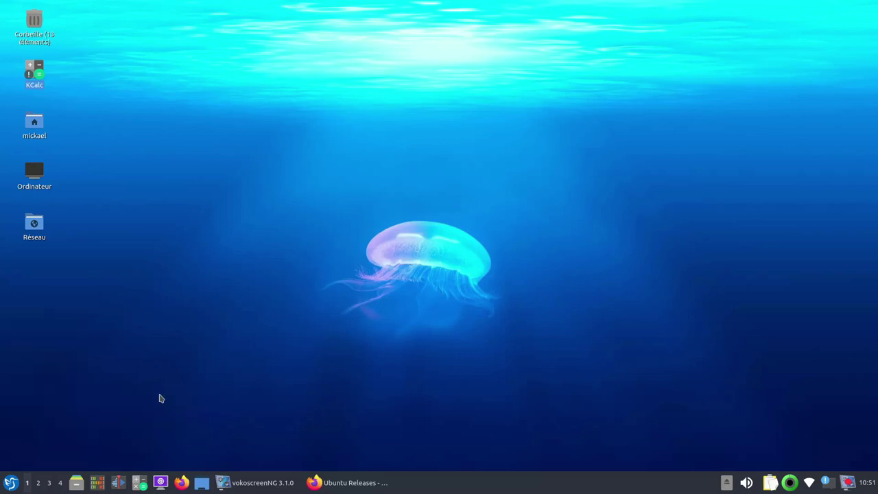
click(291, 107)
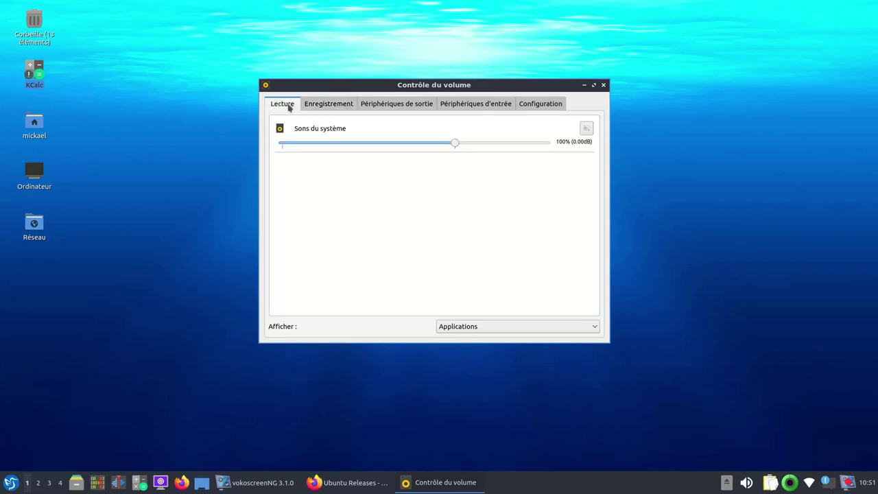
click(384, 105)
key(alt+F4)
- Open the Centre de configuration de LXQt from the system preferences
click(11, 482)
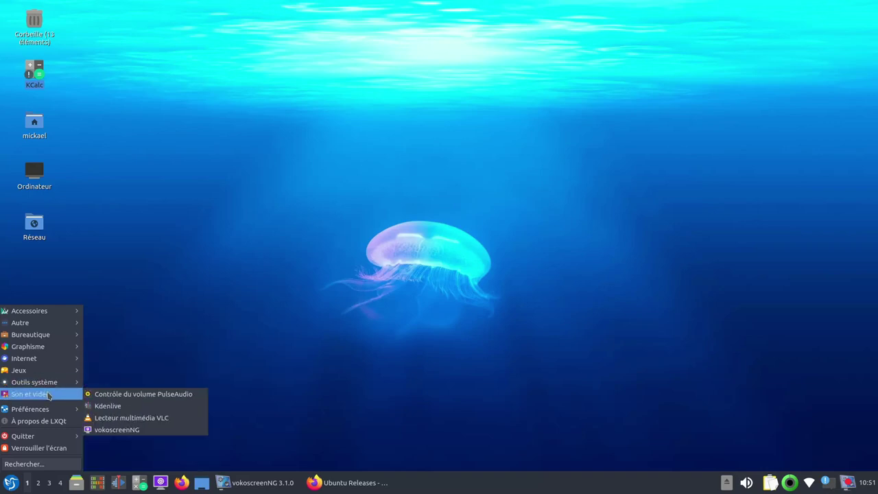
mouse_move(55, 412)
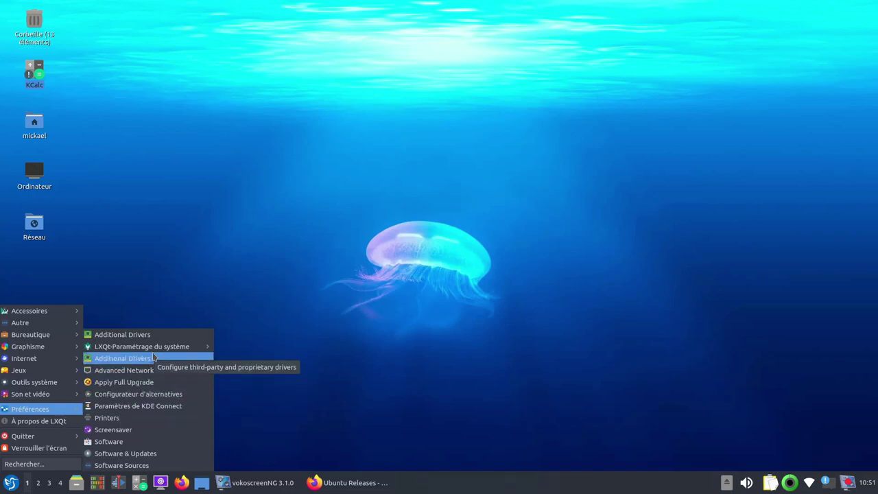
mouse_move(156, 348)
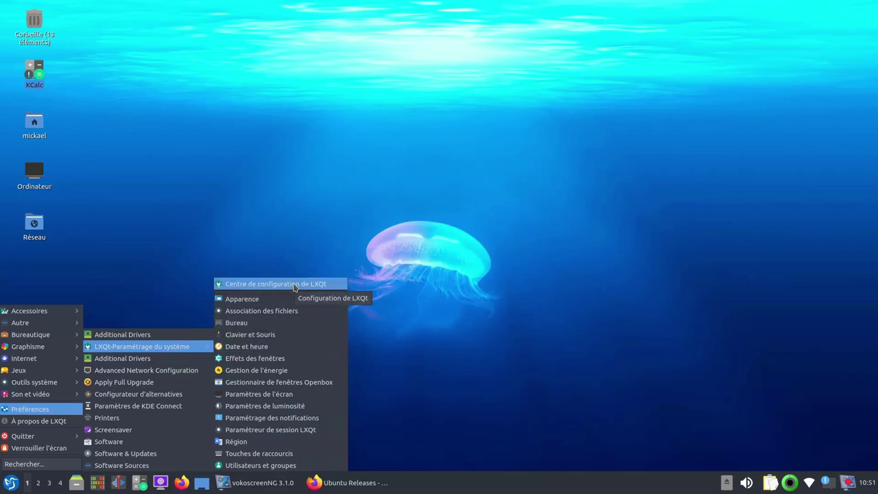
click(295, 286)
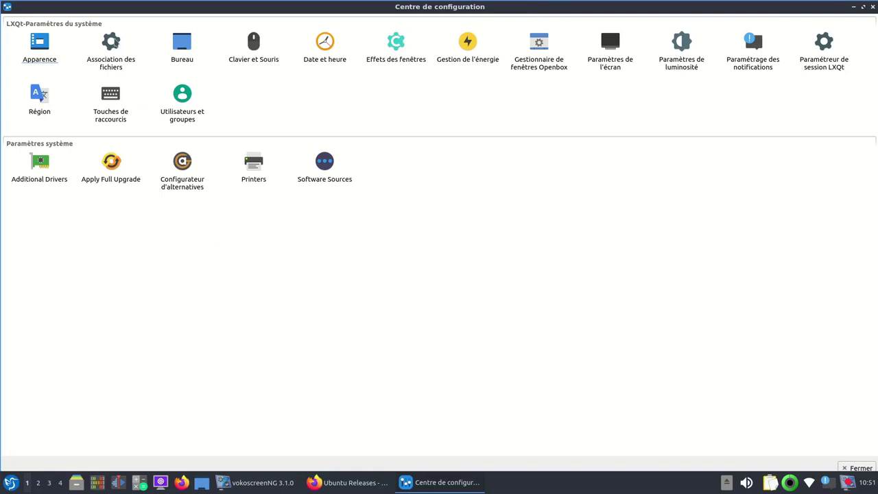
- Review the widget style, icon theme, LXQt theme, font and cursor pages of the Apparence settings, and close them
click(39, 52)
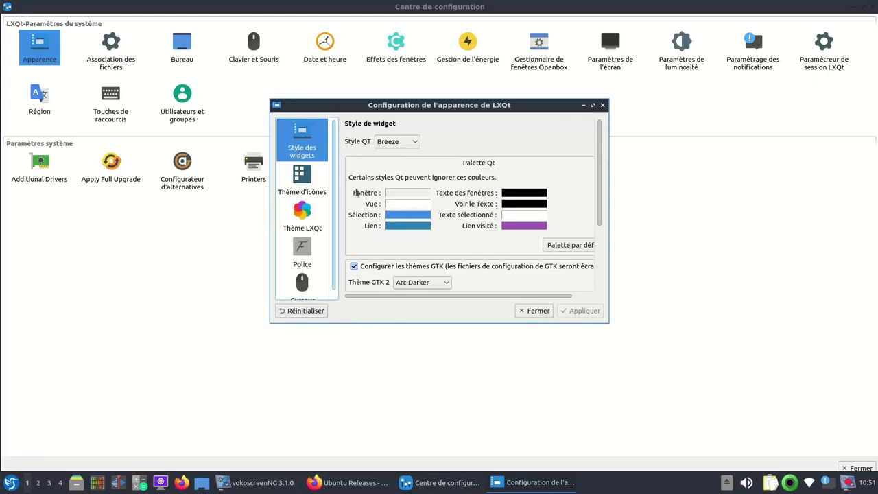
click(316, 177)
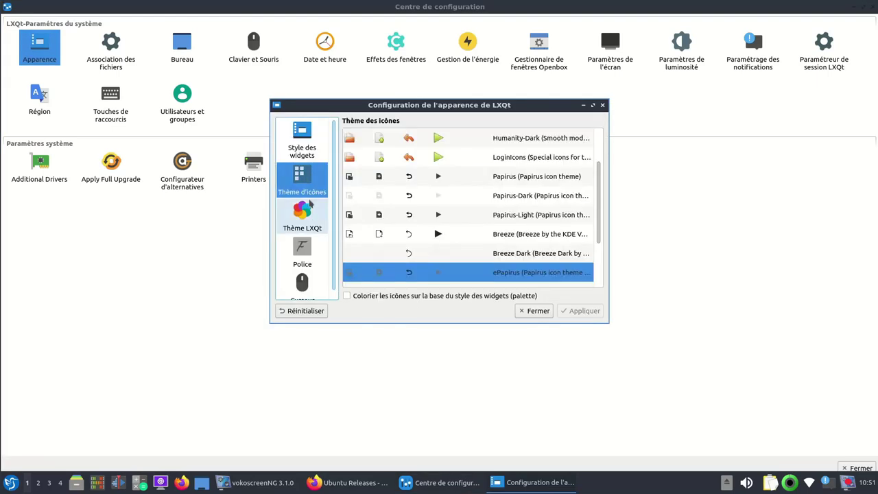
click(309, 221)
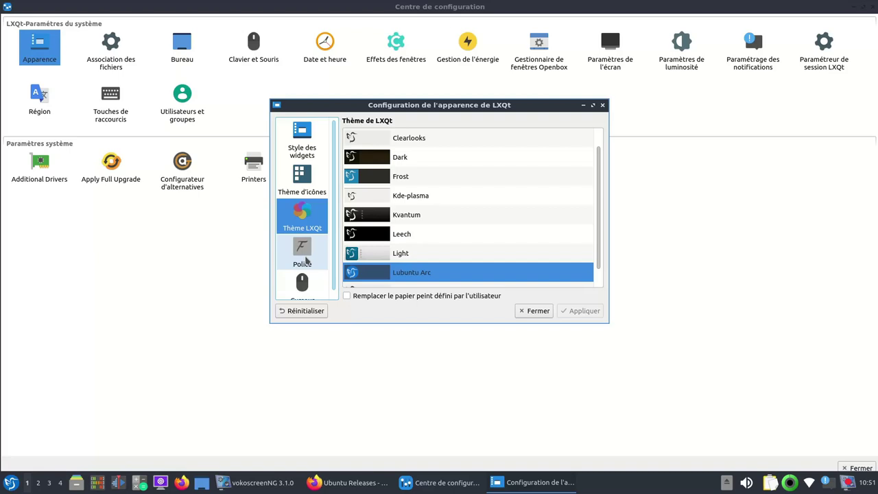
click(306, 261)
click(306, 282)
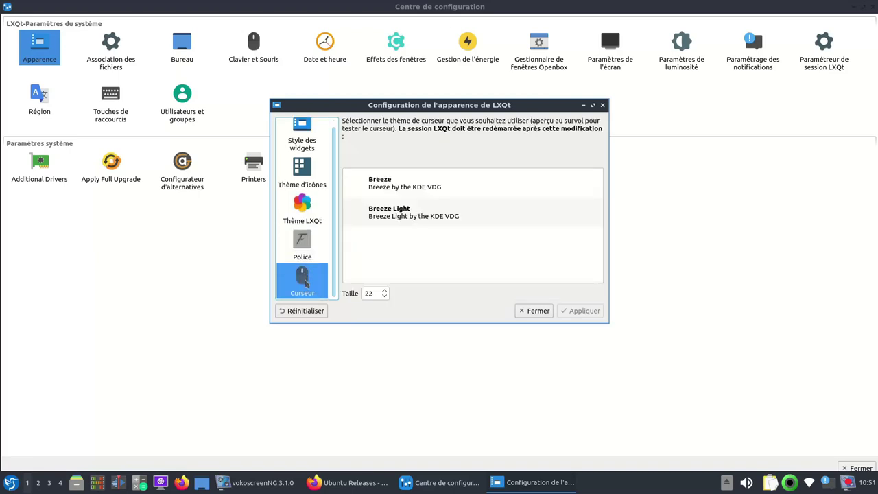
click(541, 312)
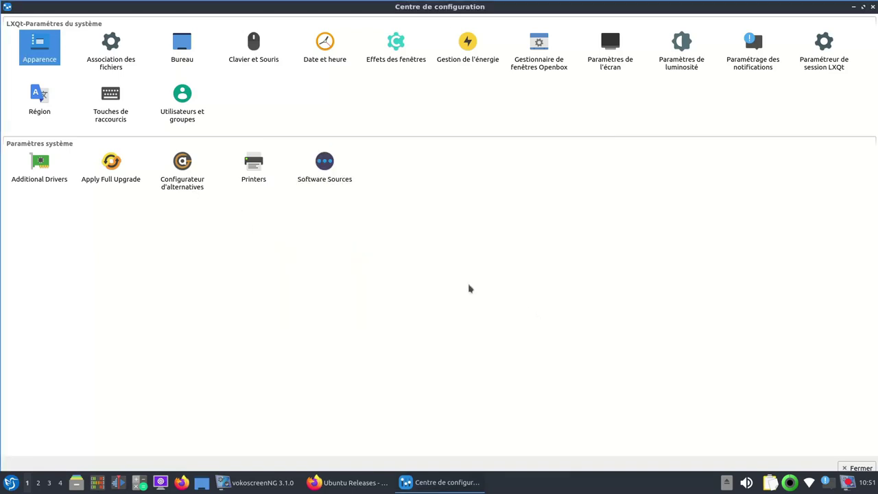
- Try to set Firefox_FLAT.desktop as the default web browser in the Association des fichiers settings, and close them
double_click(108, 43)
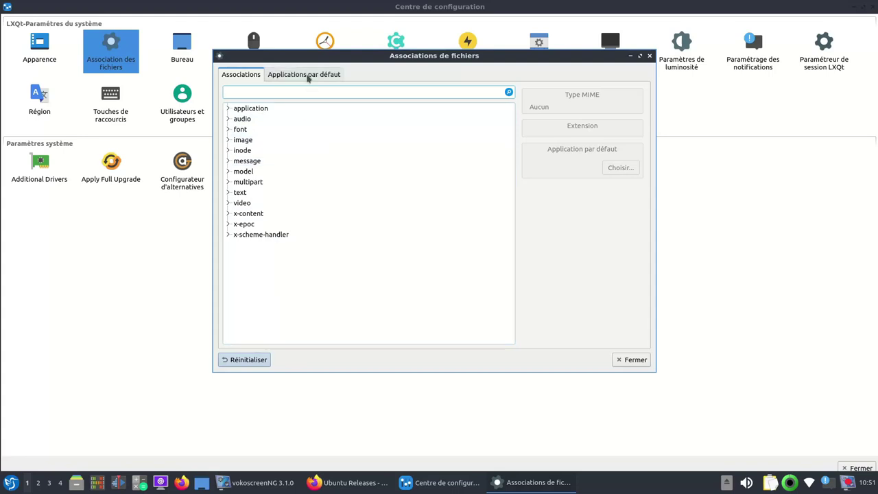
click(308, 76)
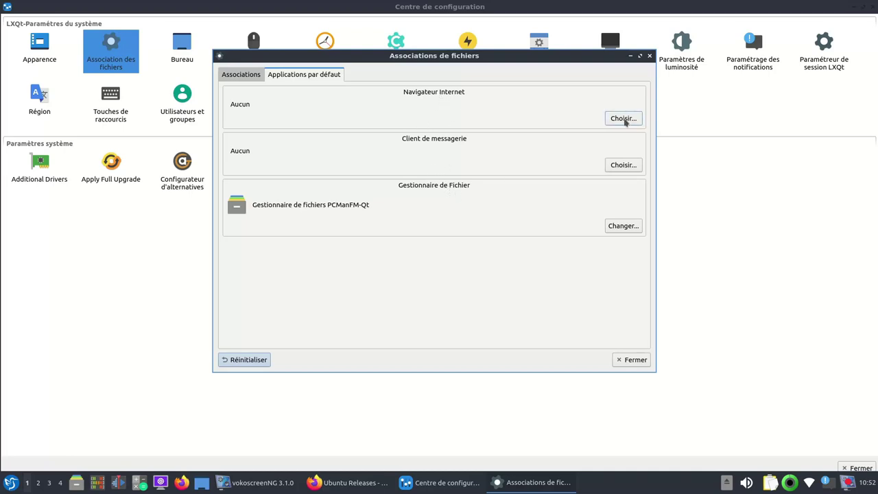
click(624, 118)
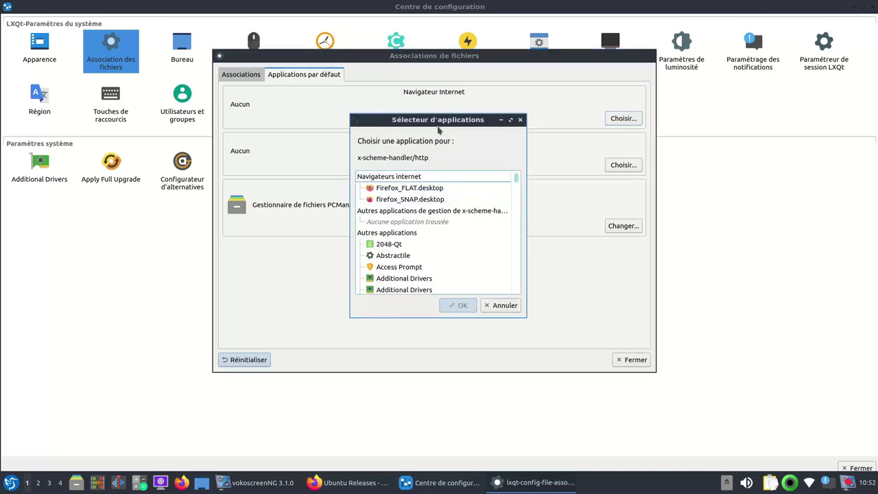
click(419, 188)
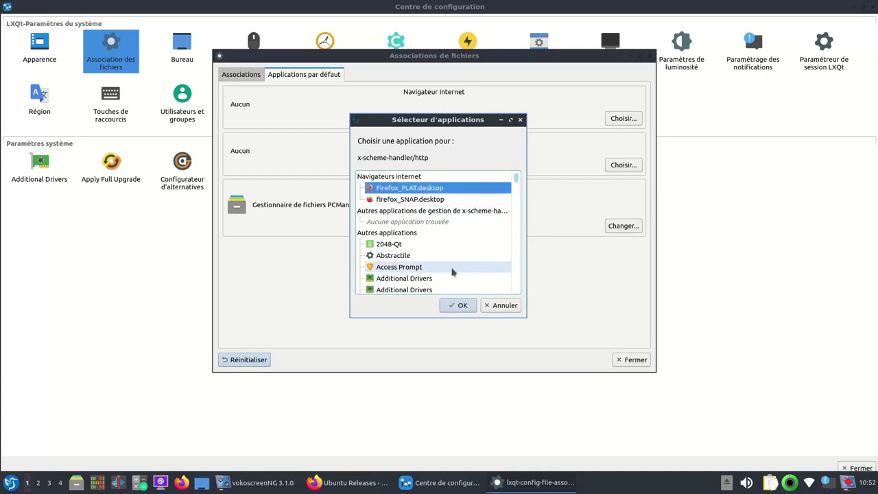
click(457, 306)
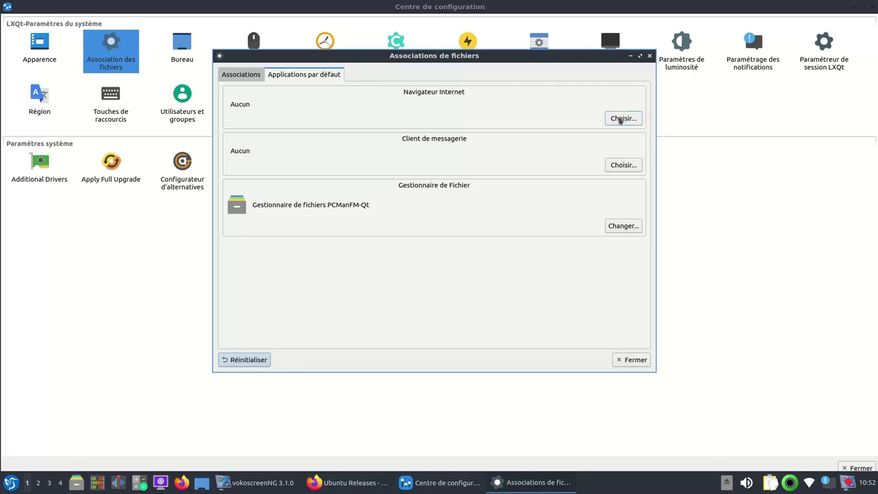
click(623, 118)
click(409, 188)
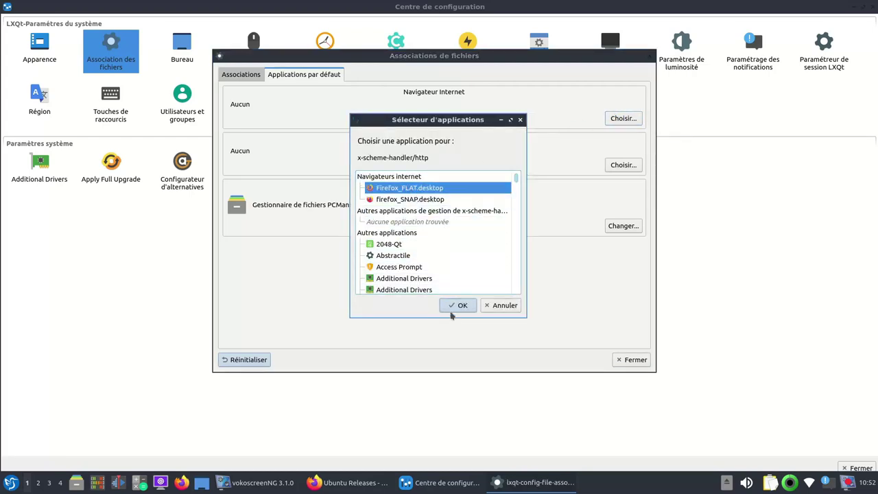
click(457, 308)
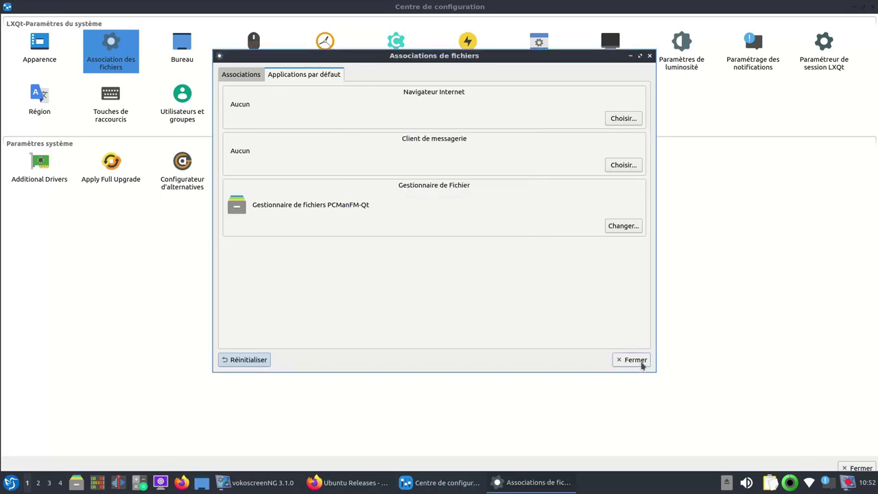
click(637, 362)
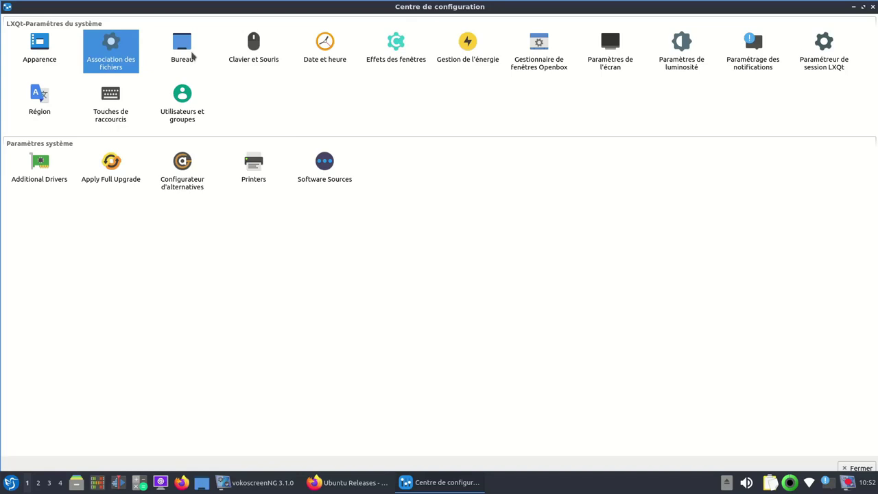
- Review the general, background, slideshow and advanced pages of the Bureau preferences, and close them without changes
double_click(186, 50)
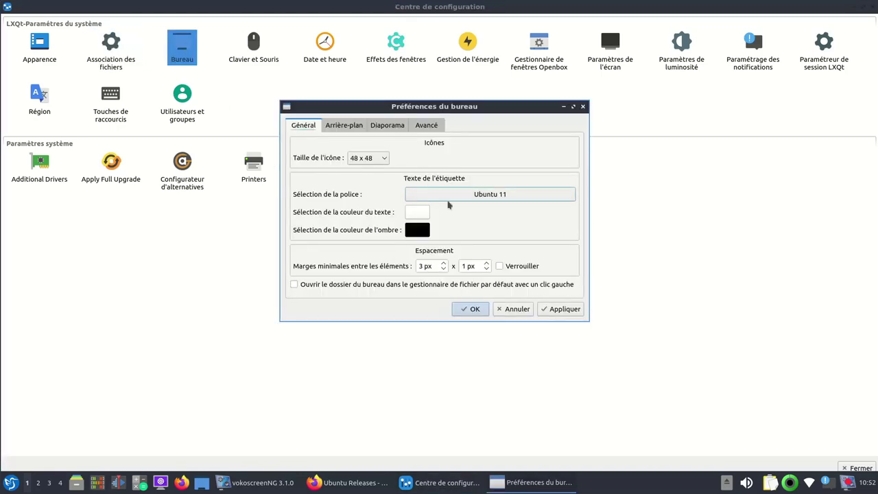
click(343, 125)
click(386, 125)
click(425, 127)
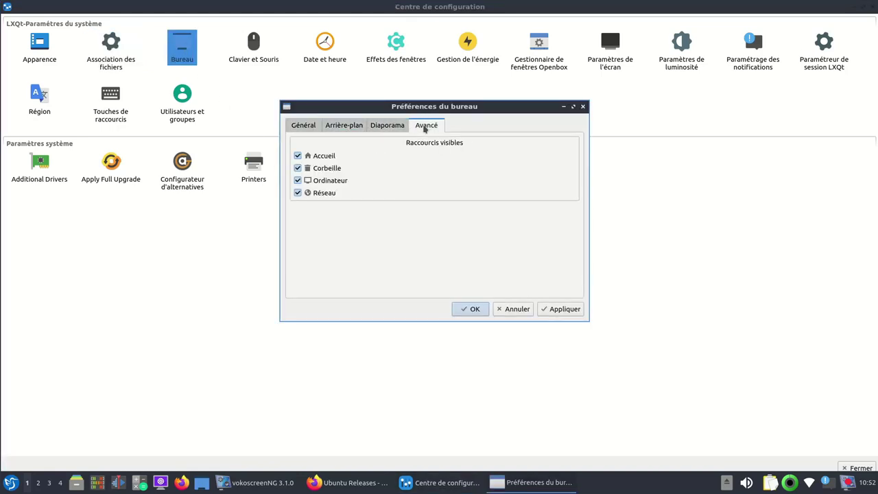
click(519, 310)
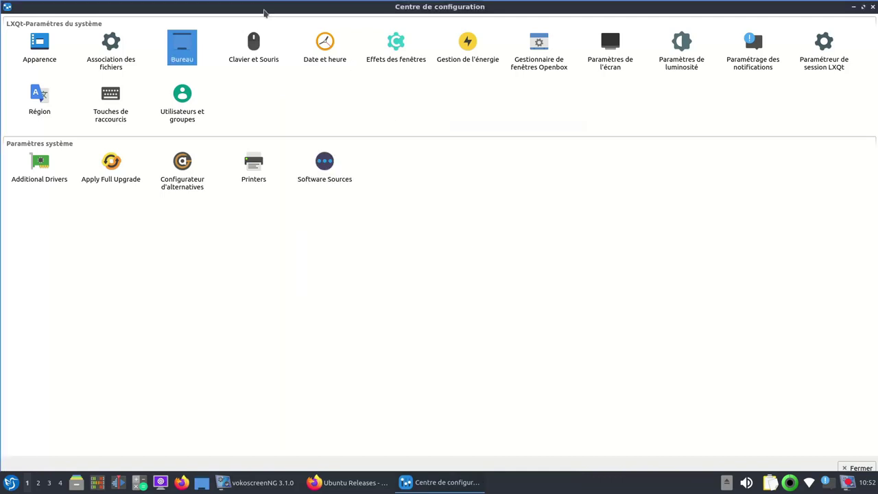
- Review the cursor, keyboard, keyboard layout and touchpad pages of the Clavier et Souris settings, and close them
click(256, 57)
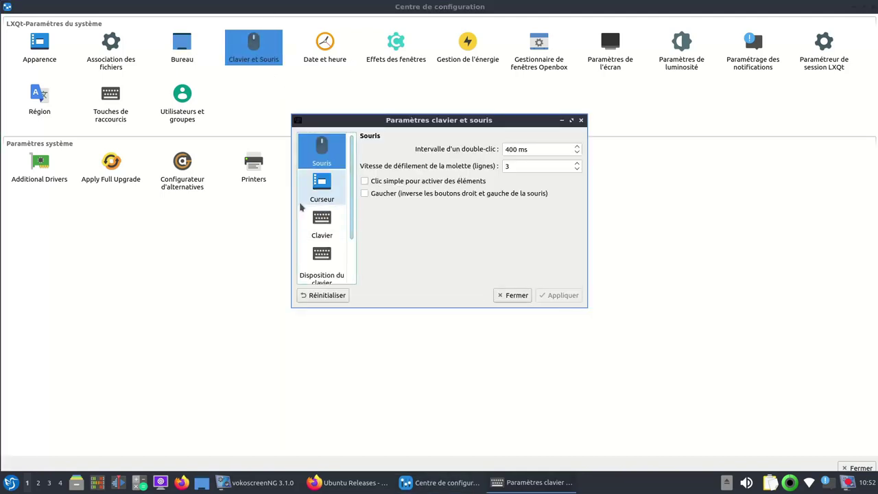
click(313, 199)
click(319, 223)
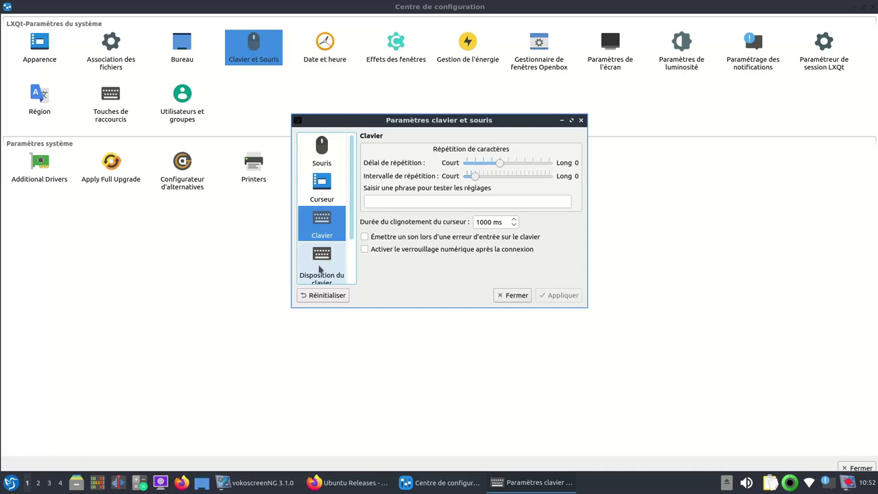
click(328, 258)
click(322, 258)
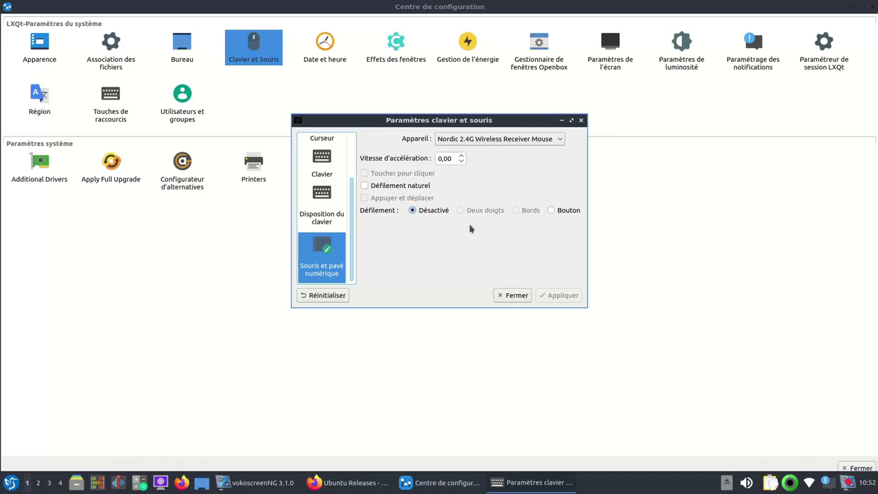
click(515, 295)
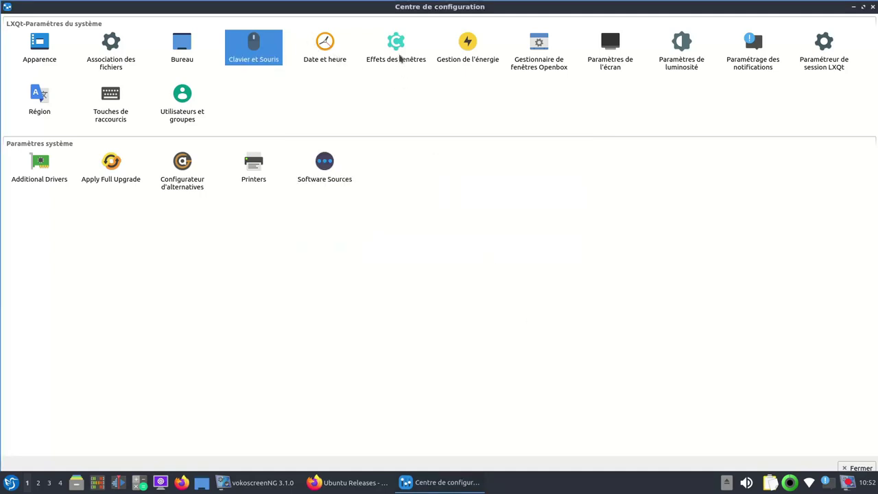
- Review the shadow, opacity, fading and rendering backend pages of the Effets des fenêtres settings, and close them without applying
click(400, 59)
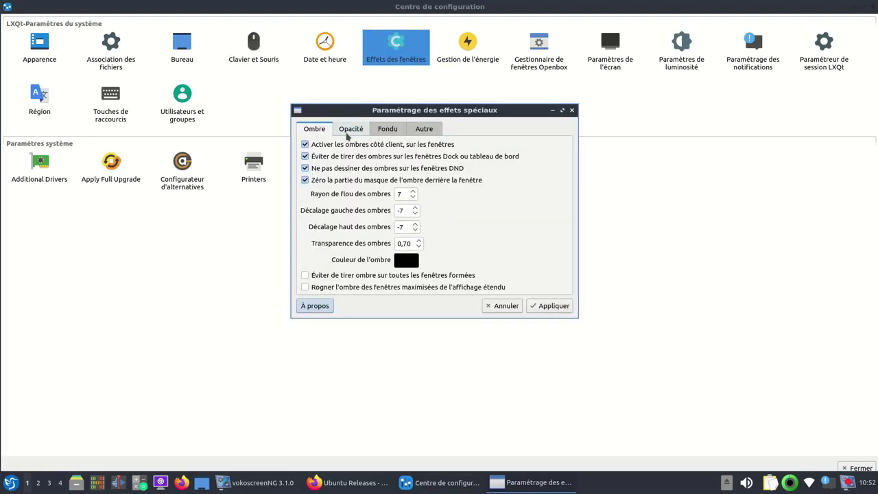
click(349, 133)
click(384, 130)
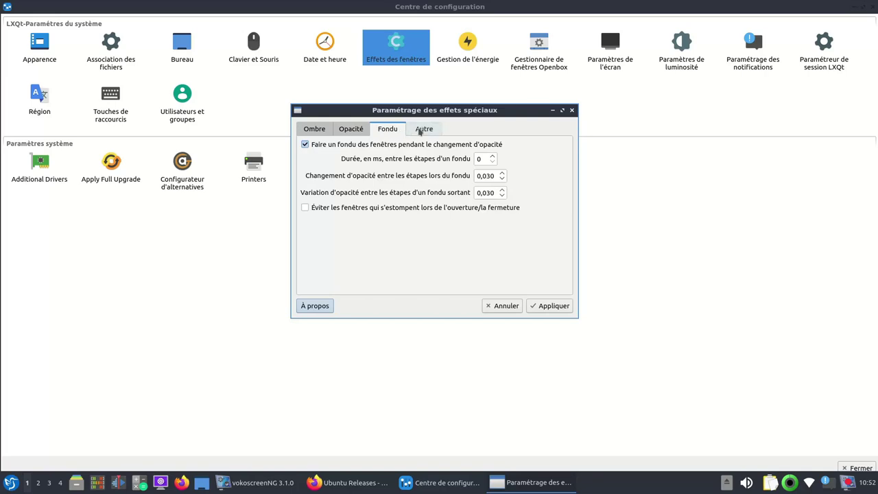
click(421, 130)
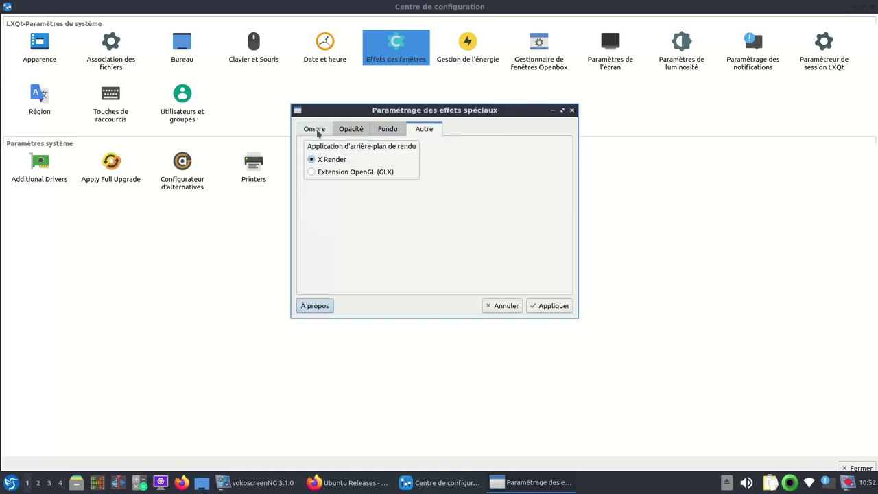
click(317, 131)
click(504, 306)
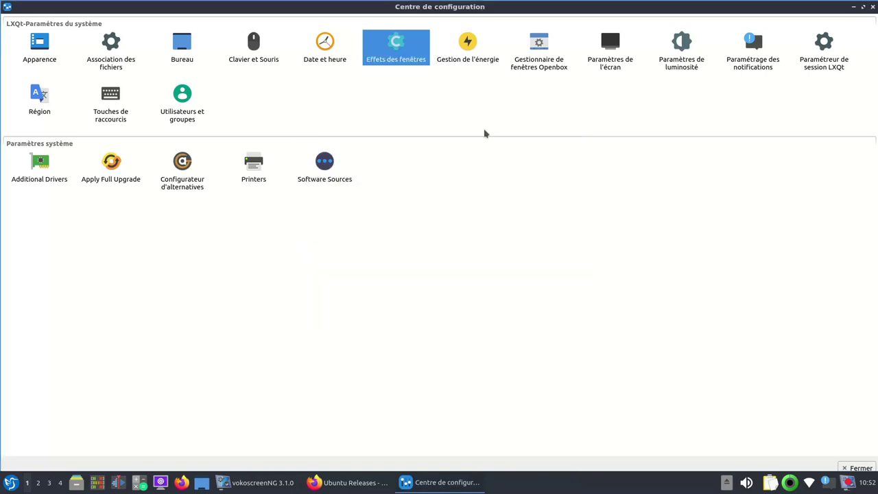
- Open the Gestion de l'énergie settings and examine the available low-battery actions and the lid-closing options
click(468, 49)
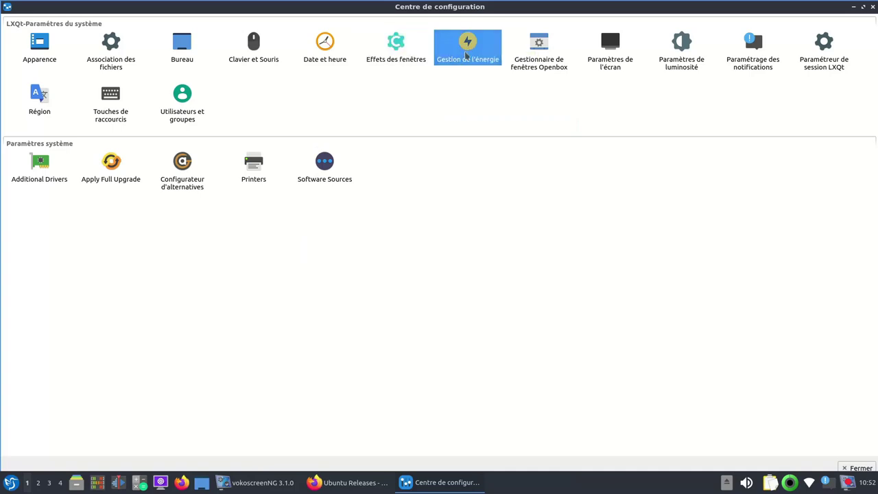
click(559, 100)
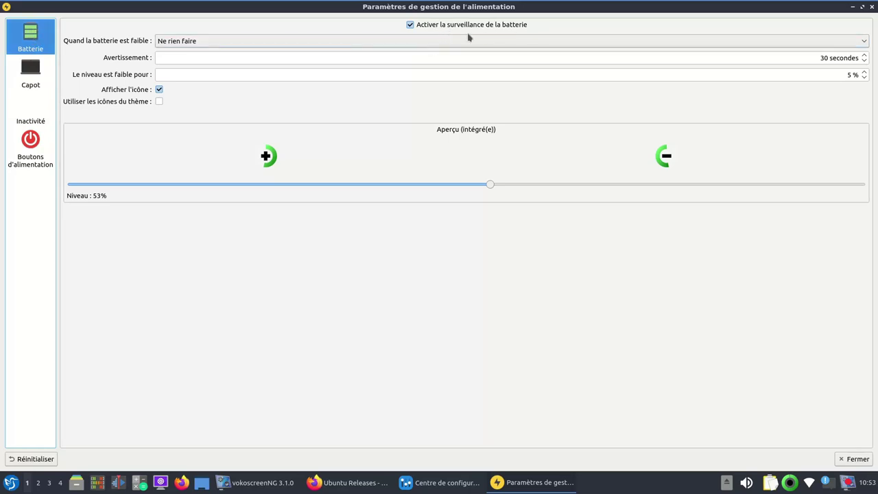
click(196, 45)
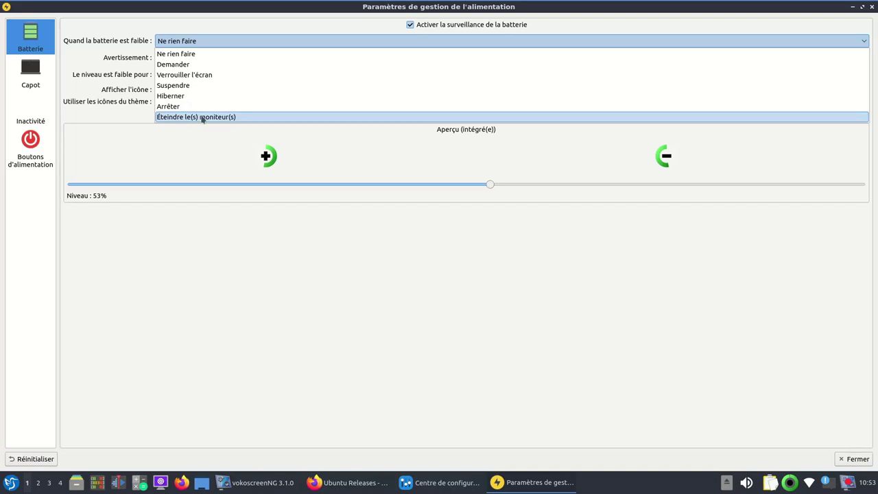
click(26, 76)
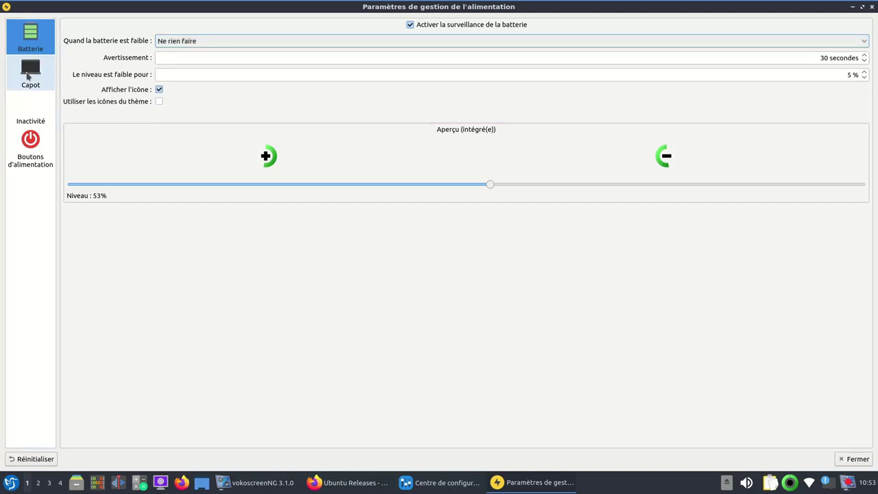
click(28, 75)
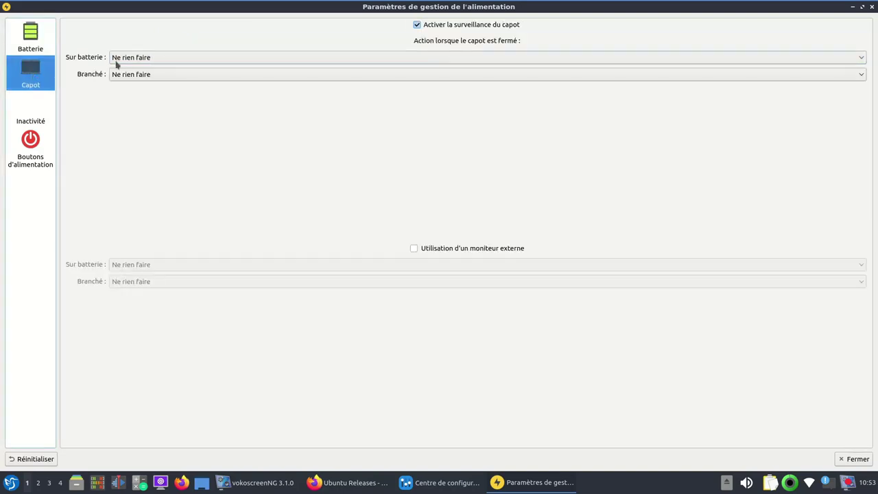
click(214, 67)
click(212, 66)
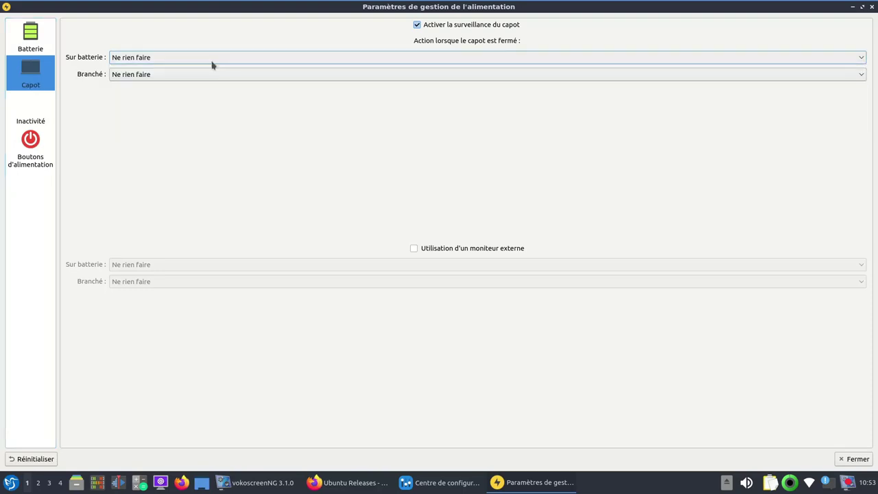
- Set the plugged-in inactivity time to 16:00 in the Inactivité power settings
click(32, 117)
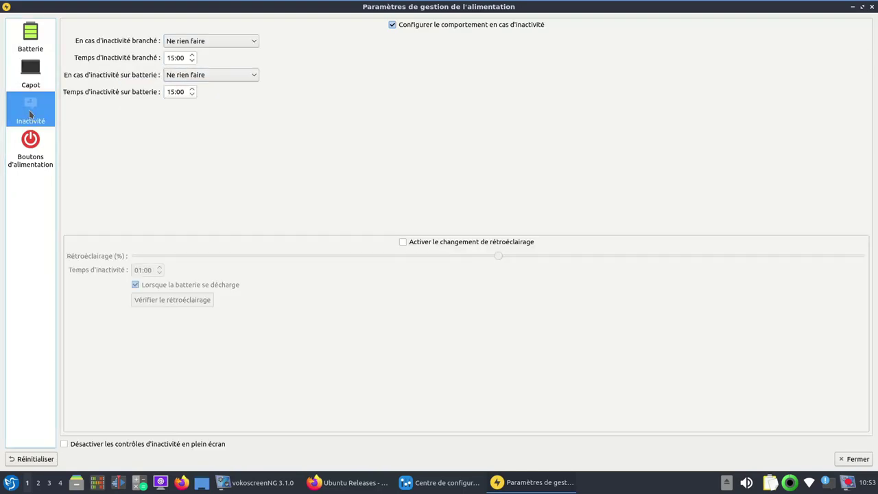
click(193, 58)
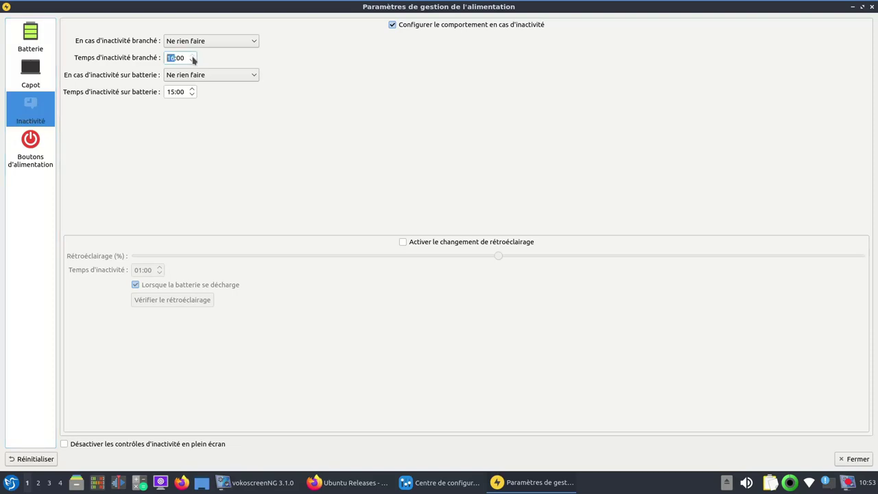
- Set the power key action to Demander, test it with the computer's power key, and cancel the session dialog
click(27, 147)
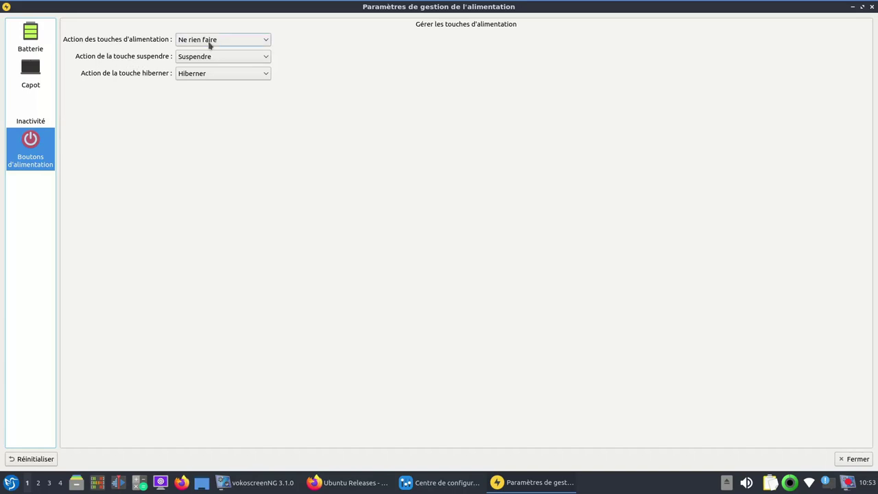
click(265, 43)
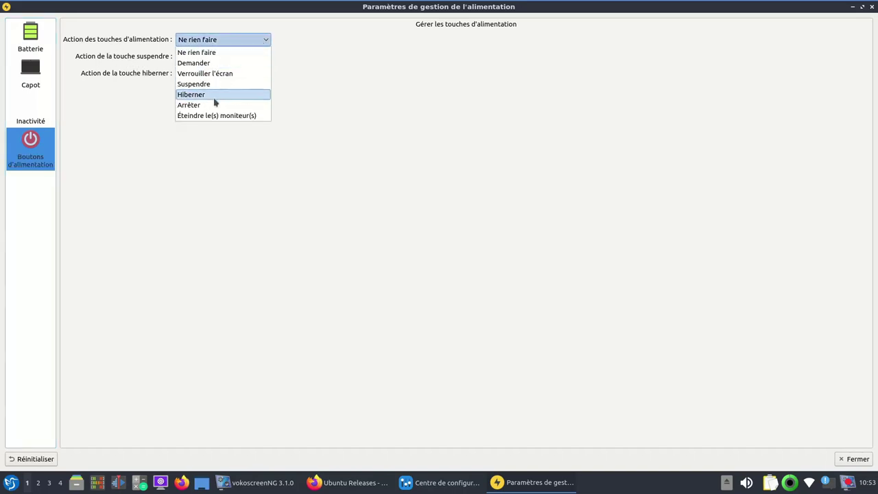
click(215, 65)
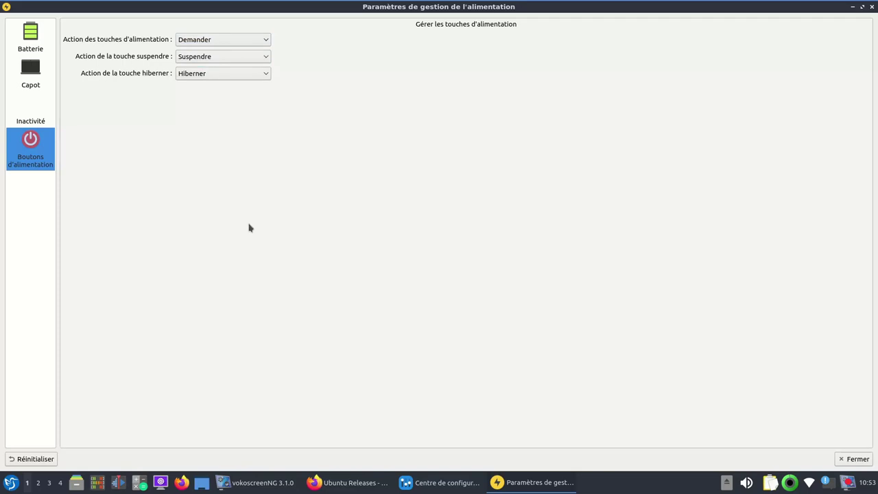
key(XF86PowerOff)
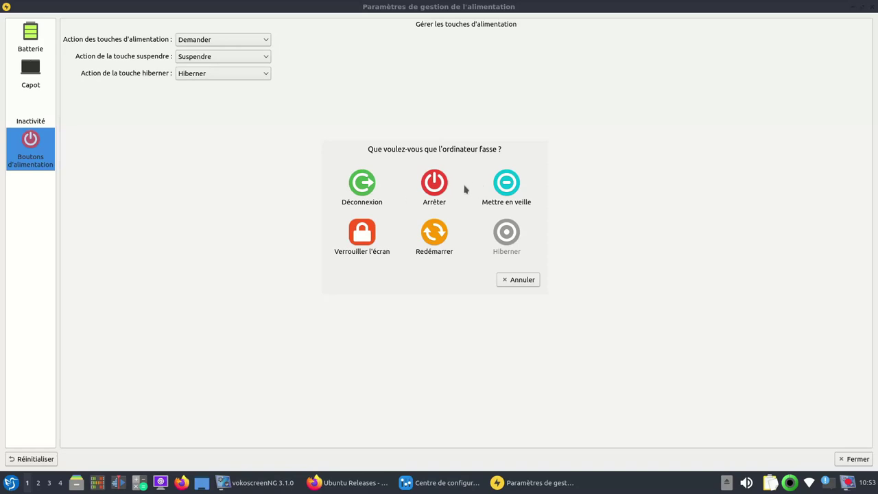
click(522, 280)
- Set the power key action to Ne rien faire and close the power management settings
click(266, 41)
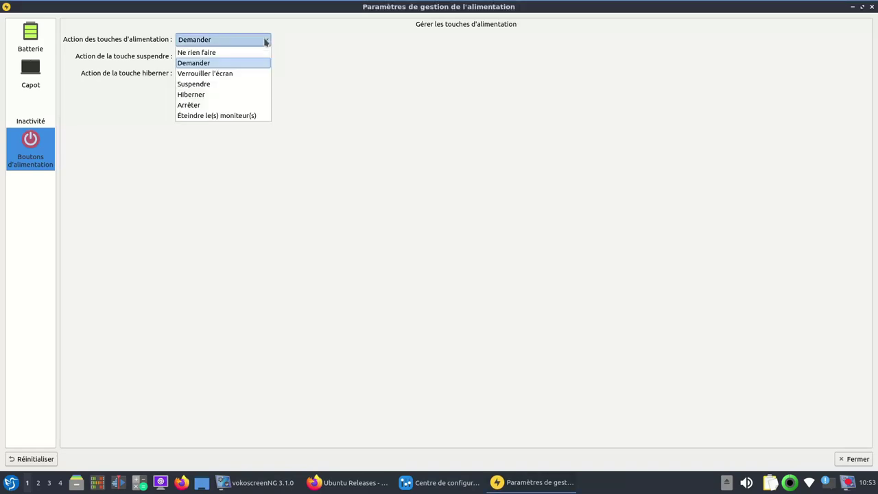
click(215, 54)
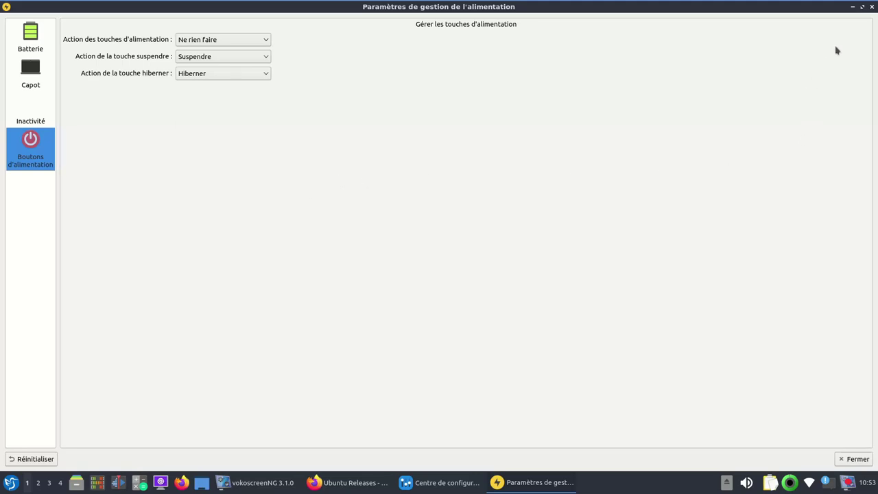
click(872, 7)
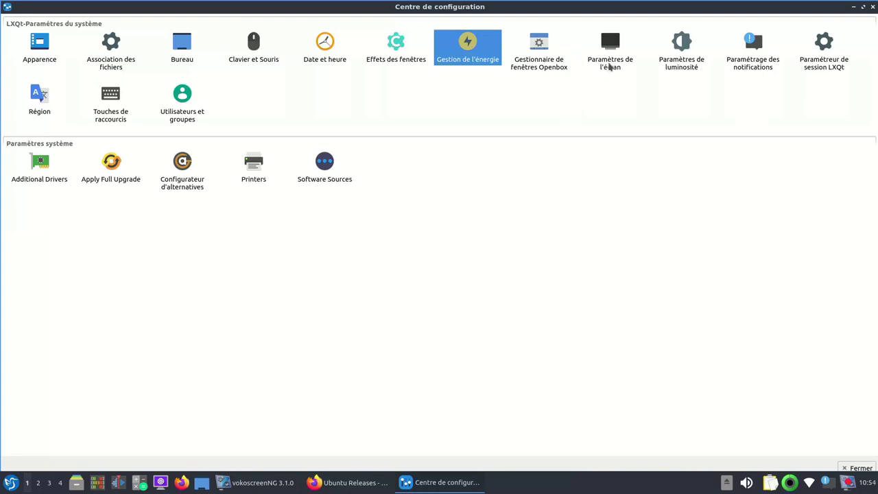
- Open the Gestionnaire de fenêtres Openbox preferences, look over the available window themes, and close them
click(539, 60)
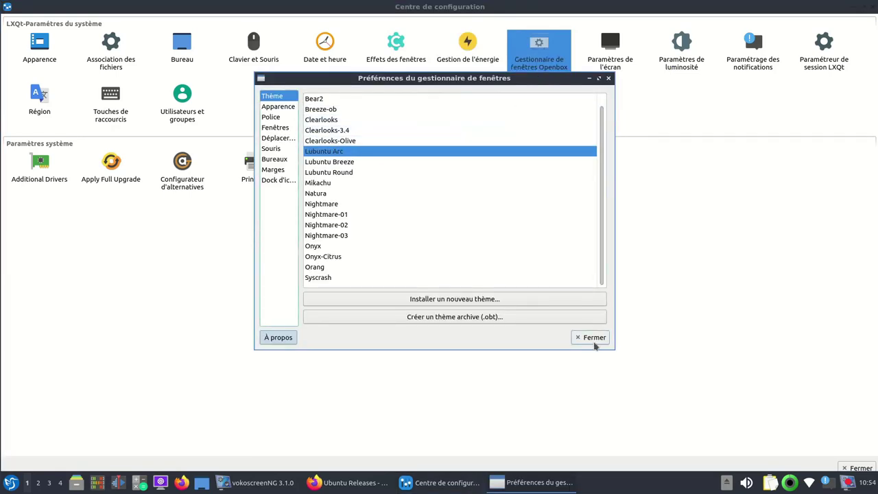
click(594, 338)
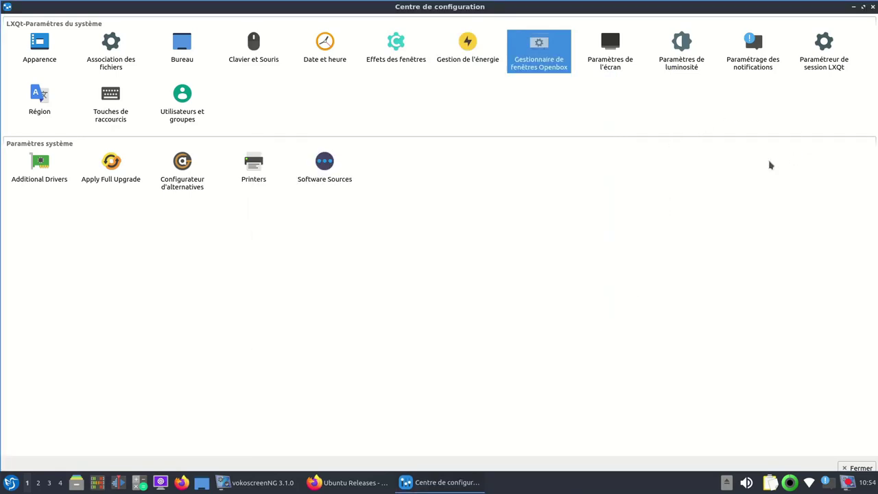
- Examine the LXQt session settings: basic settings, user directories, automatic launch with its add-application form, and environment variables; close them without changes
click(828, 51)
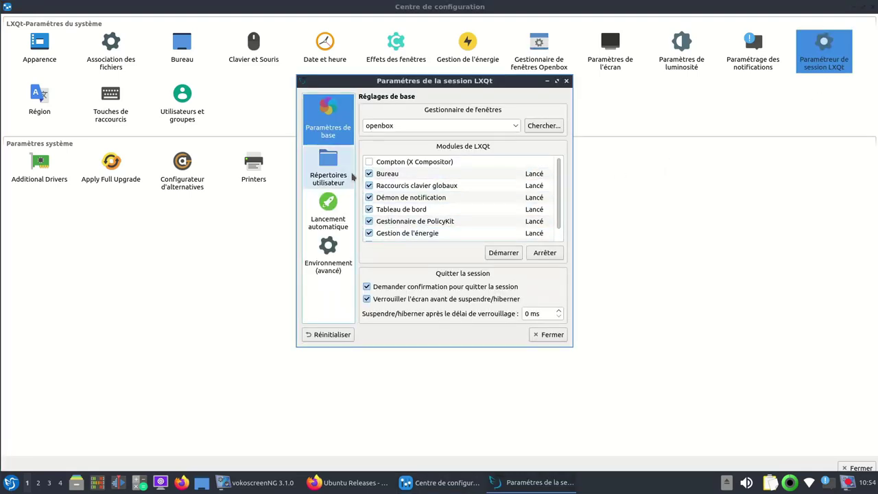
click(333, 175)
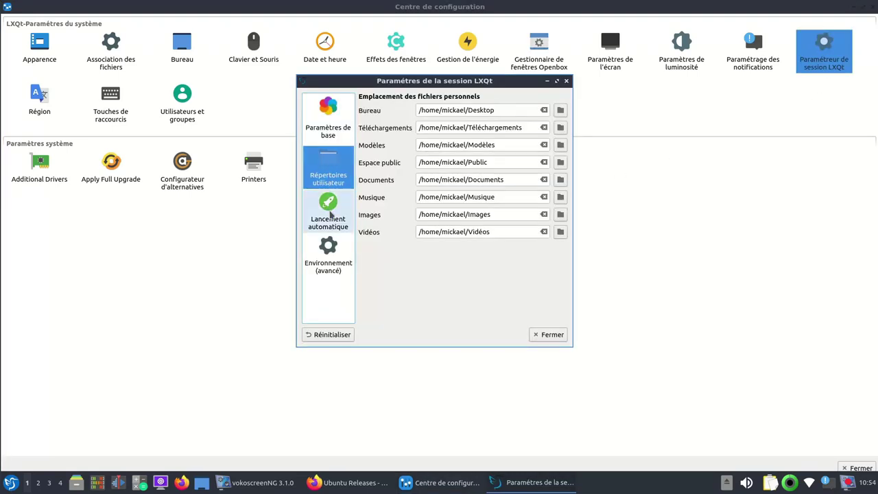
click(330, 219)
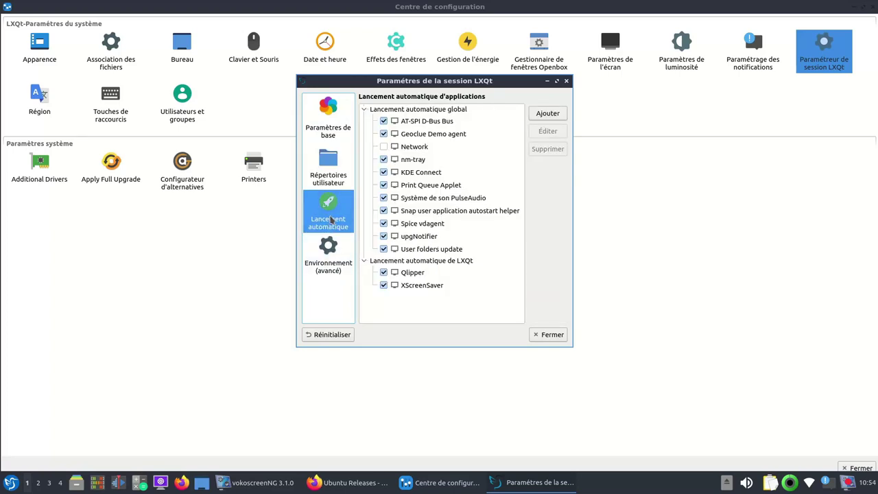
click(554, 116)
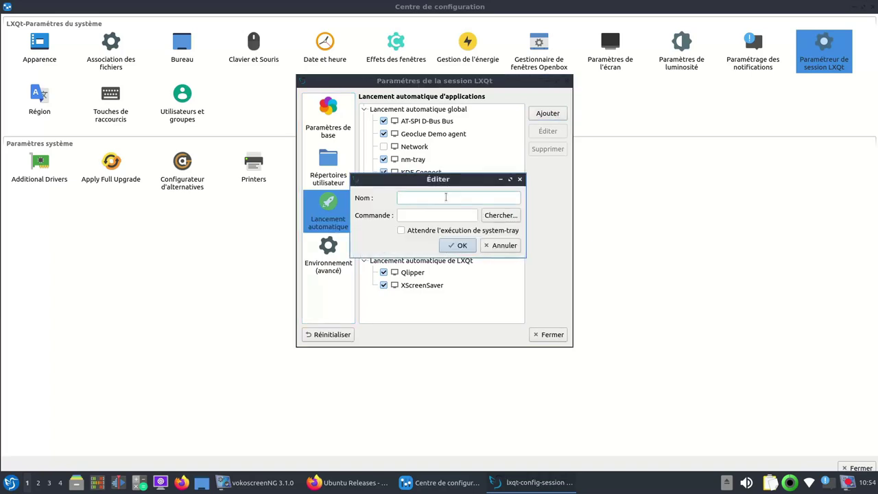
click(497, 245)
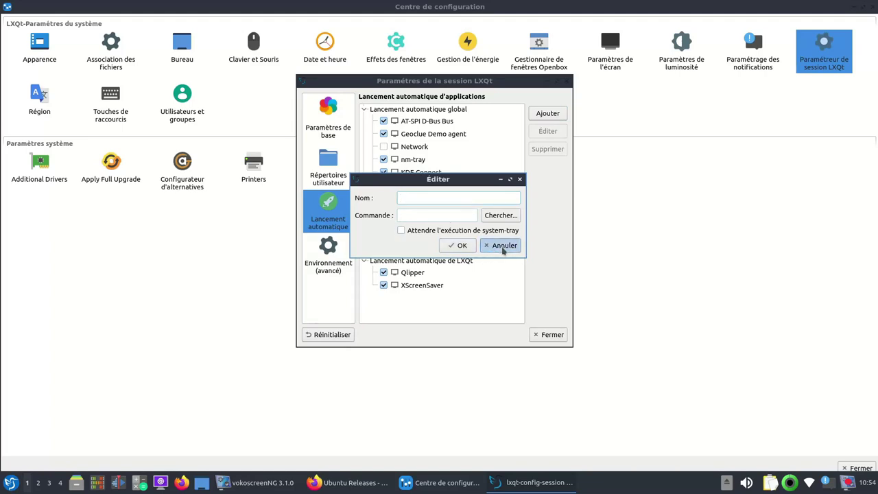
click(336, 265)
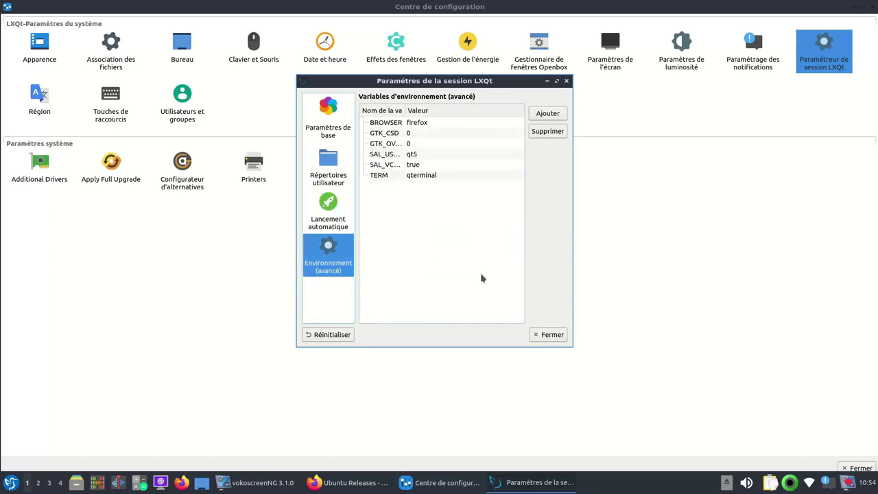
click(548, 334)
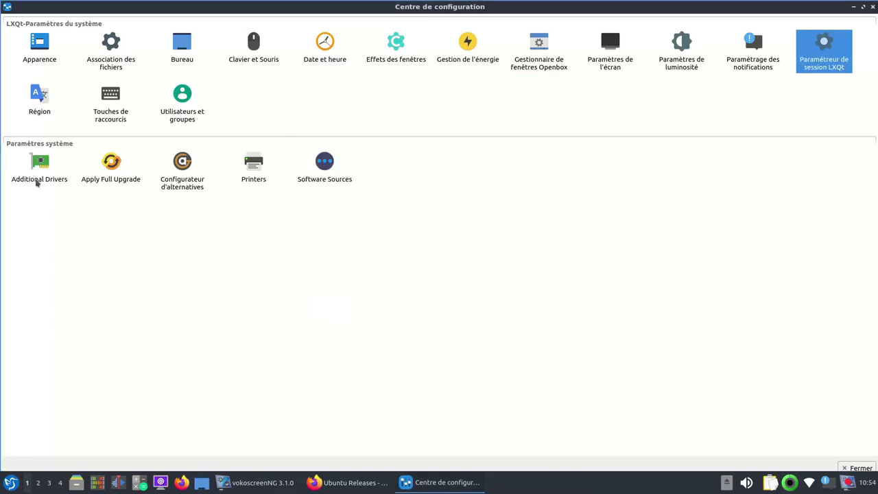
- View and close the Région settings, and launch Apply Full Upgrade only as far as its administrator password request, cancelling it
click(37, 103)
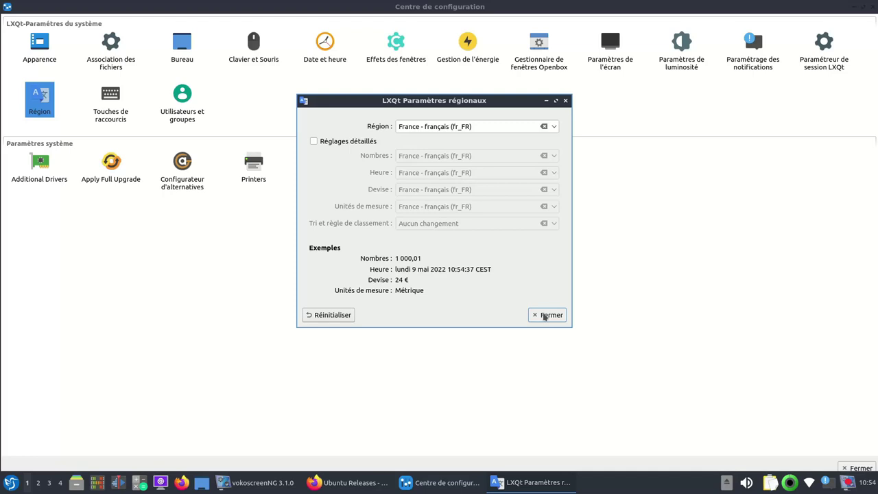
click(545, 315)
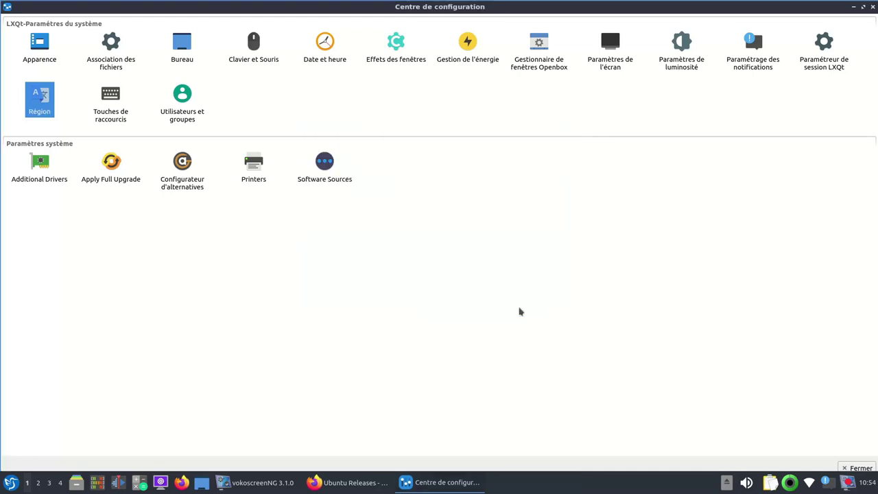
double_click(113, 173)
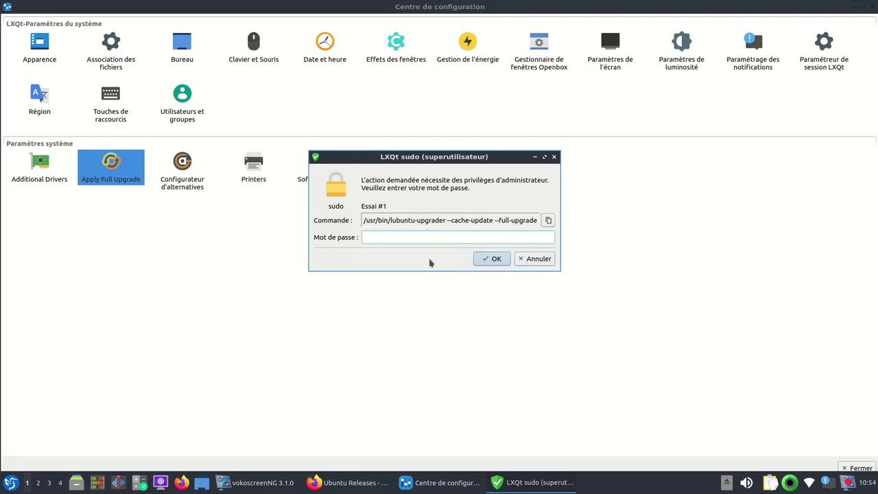
click(534, 260)
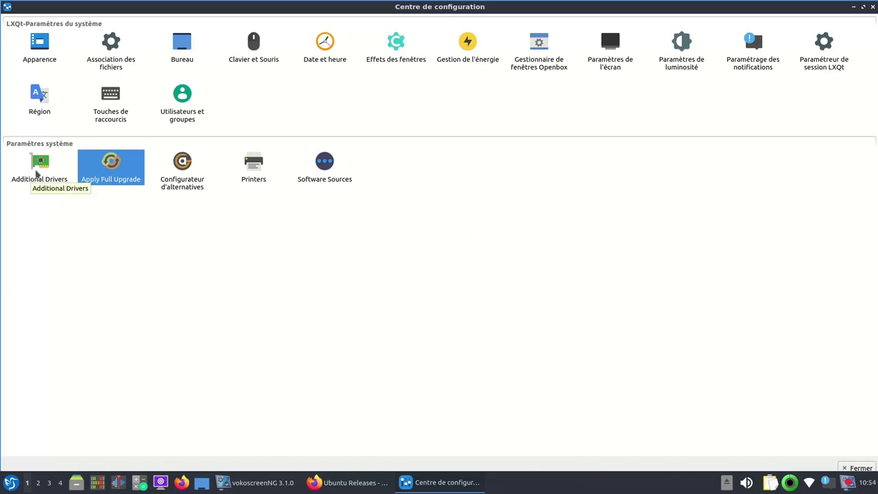
- Open Additional Drivers with the administrator password, maximize its window, and review the Ubuntu Software and Other Software sources
click(38, 168)
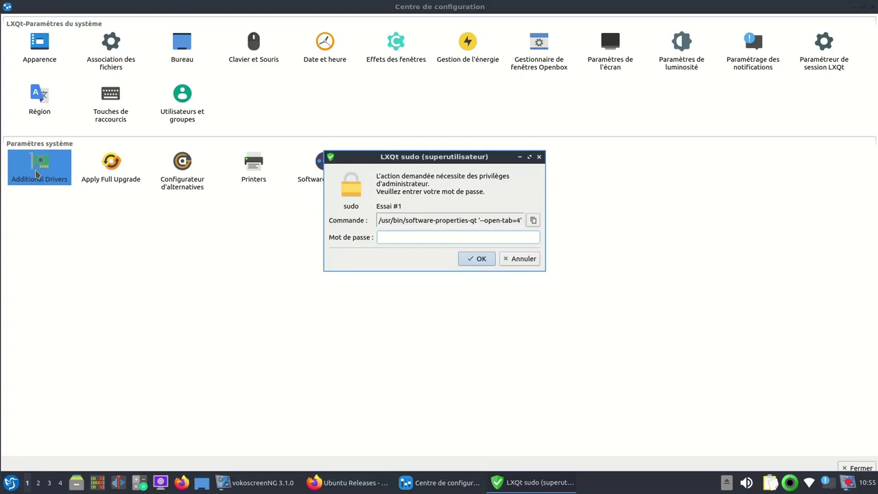
key(Return)
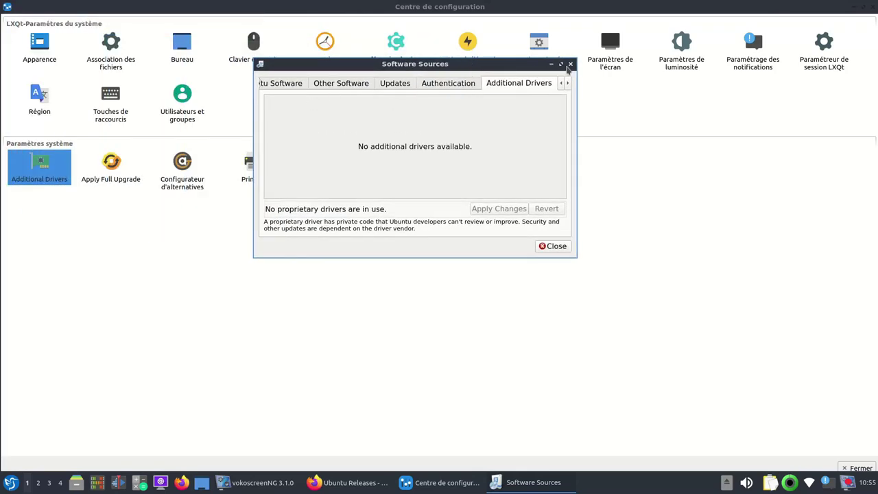
click(562, 64)
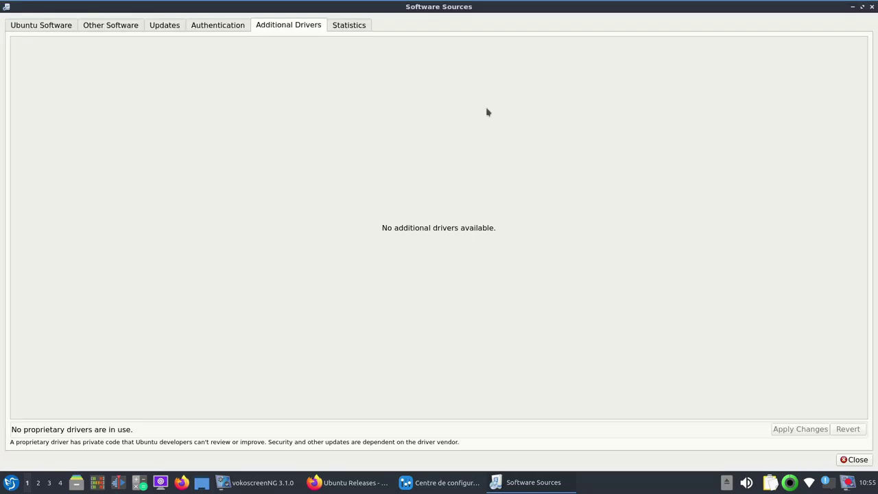
click(24, 28)
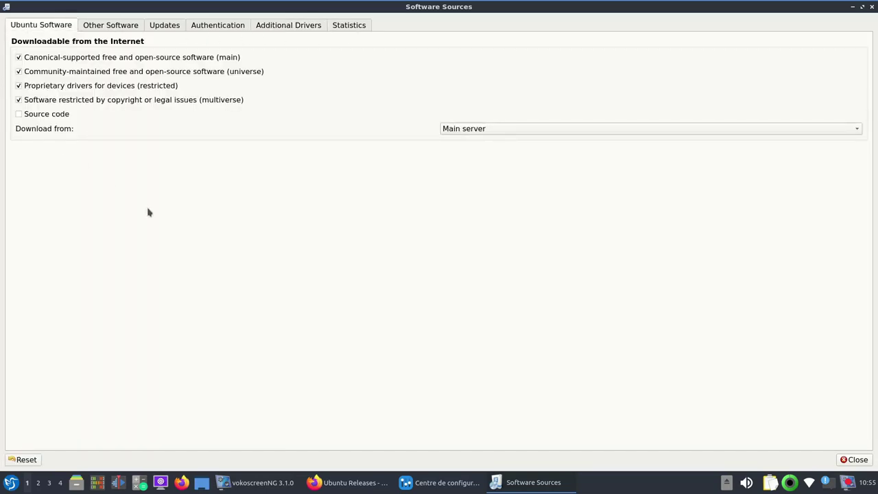
click(103, 26)
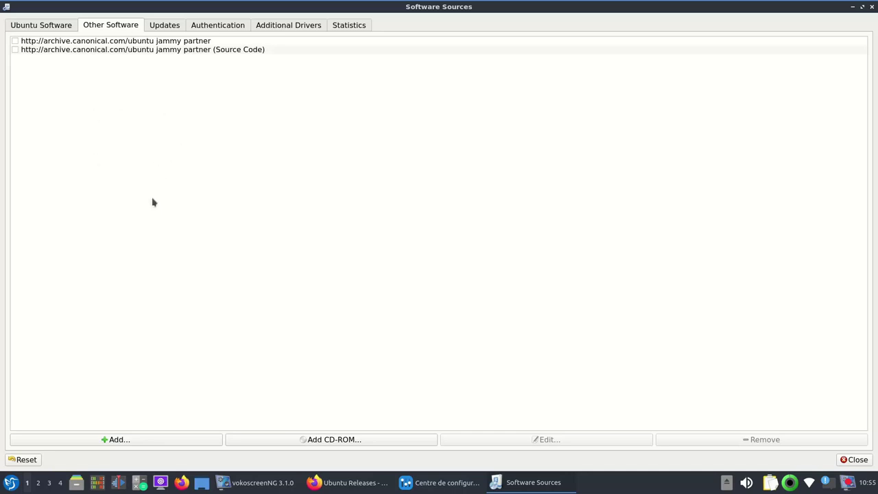
- Set the Show new distribution releases option to Never in the Updates settings of Software Sources
click(162, 25)
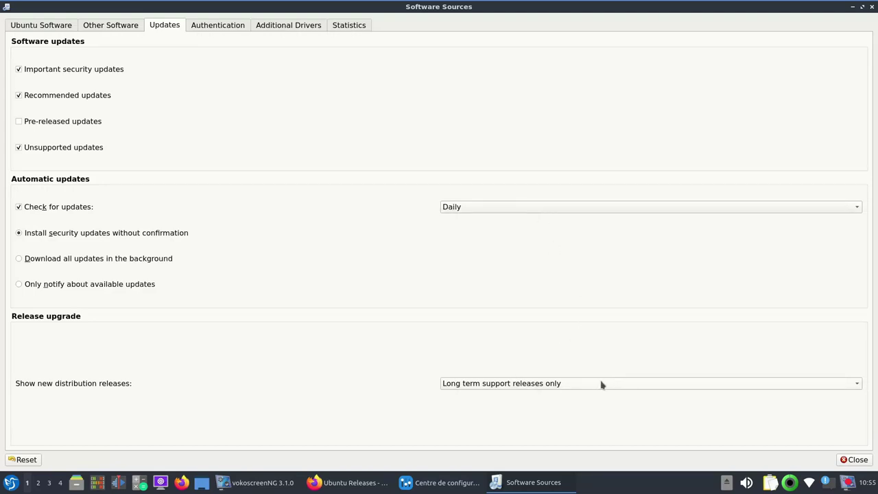
click(530, 394)
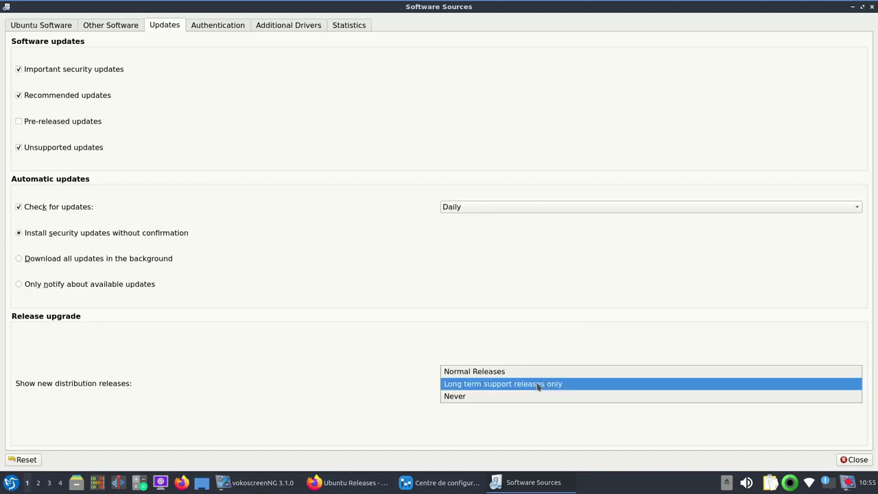
click(464, 398)
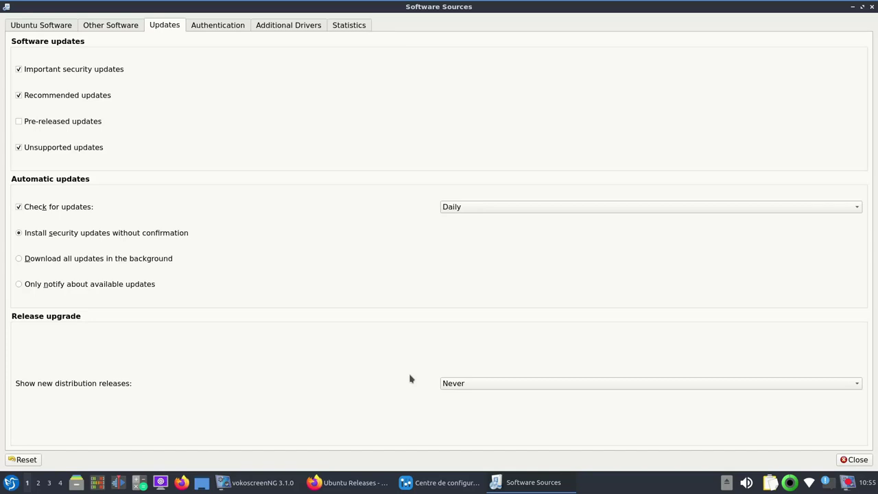
click(483, 384)
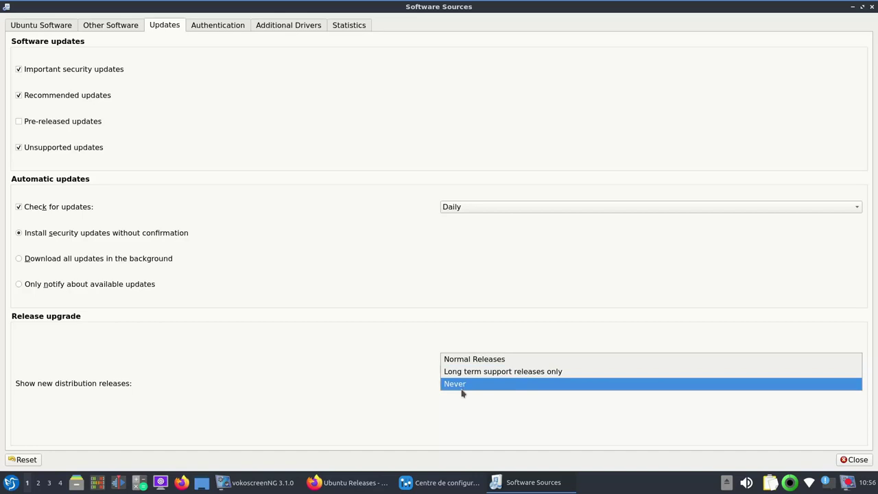
click(466, 389)
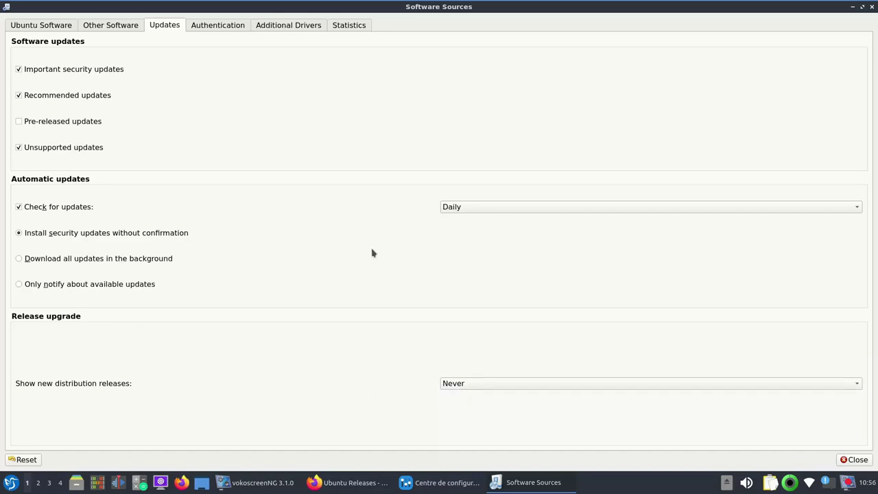
- Review the Authentication, Additional Drivers and Statistics settings, and close Software Sources
click(226, 31)
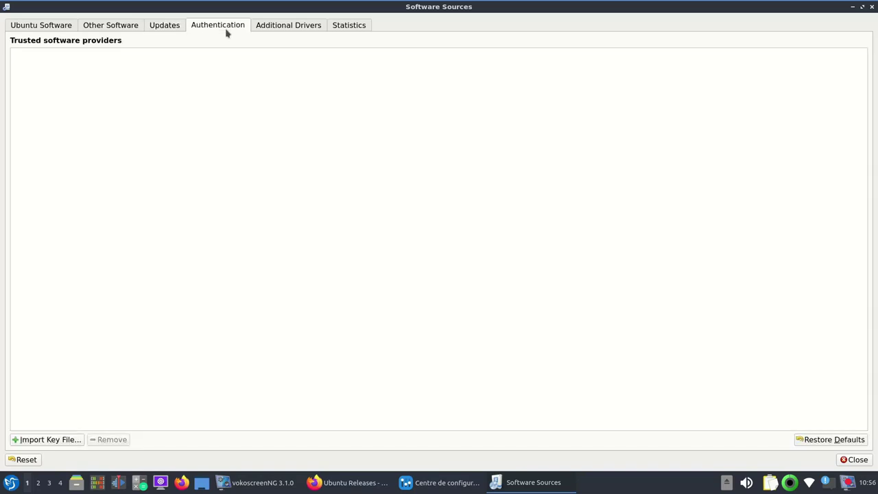
click(271, 27)
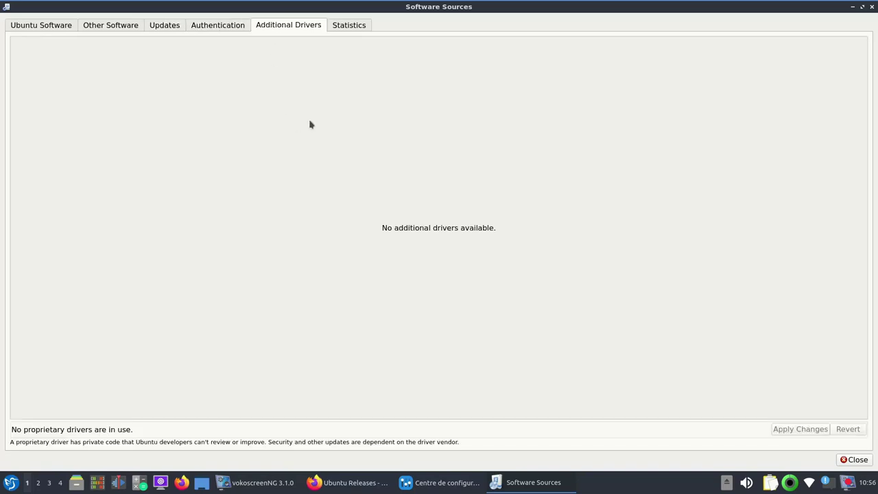
click(337, 26)
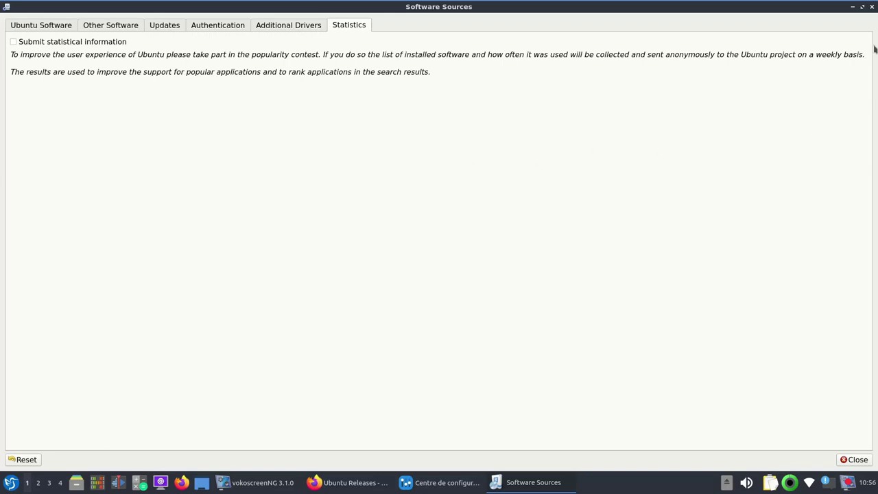
click(872, 7)
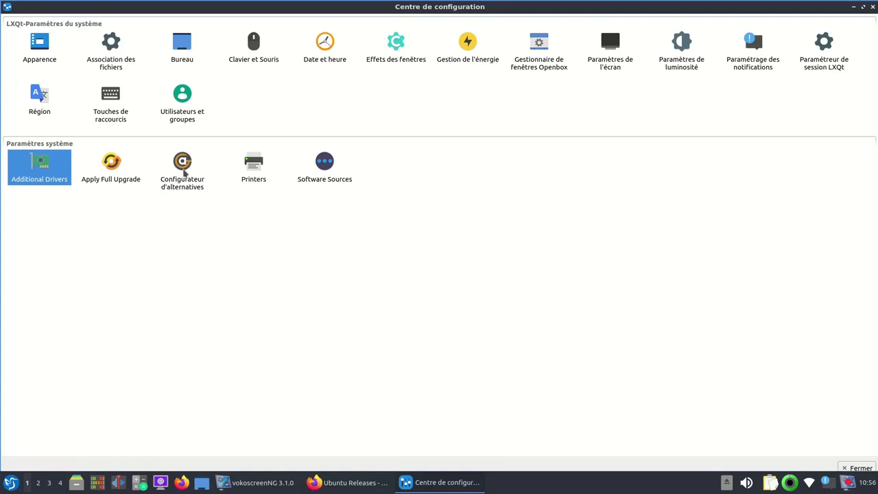
- Reopen Additional Drivers with the administrator password, check the saved release upgrade option in the Updates settings, and close the window
double_click(48, 178)
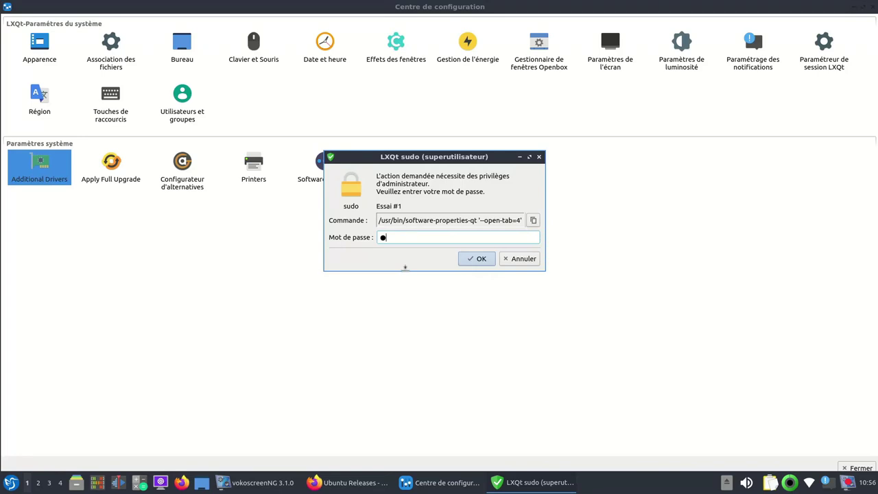
key(Return)
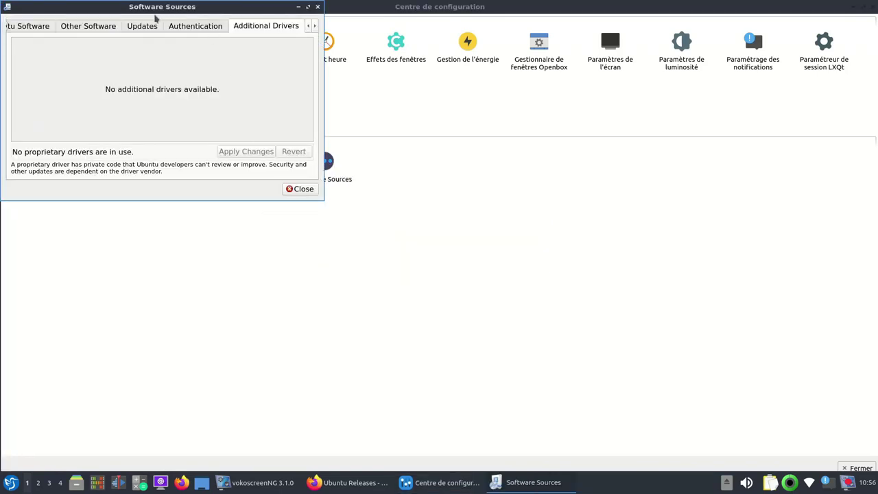
click(141, 26)
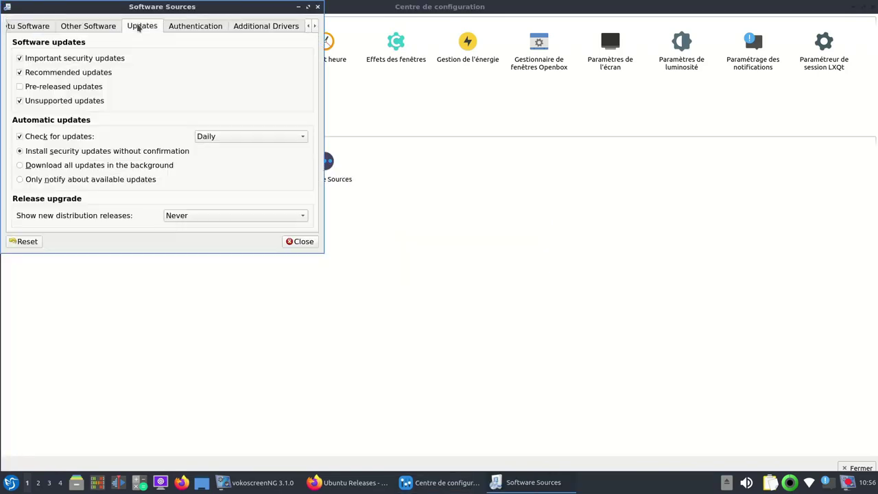
click(301, 241)
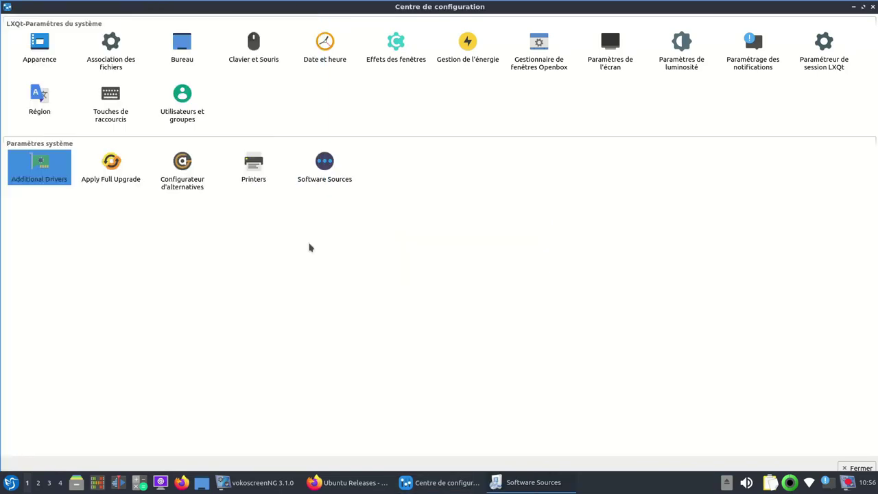
- Open Software Sources with the administrator password, look through its settings from Ubuntu Software to Additional Drivers, and return to the desktop
double_click(324, 164)
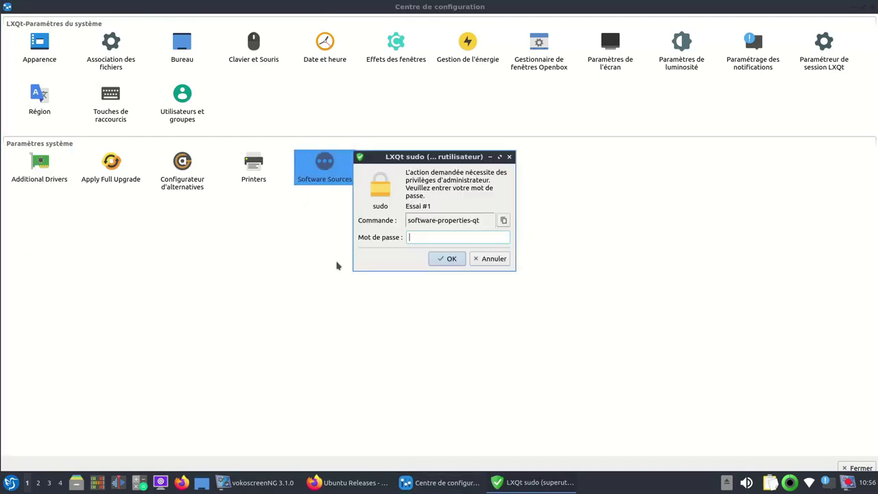
key(Return)
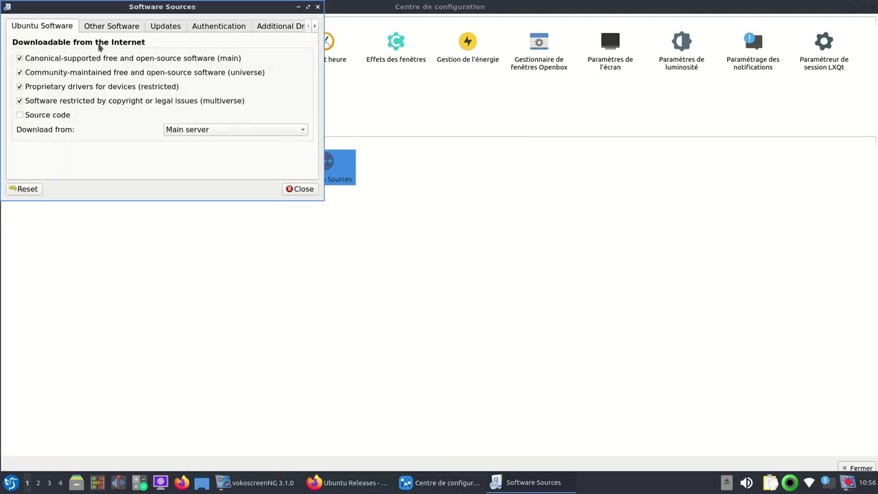
click(99, 26)
click(169, 26)
click(217, 26)
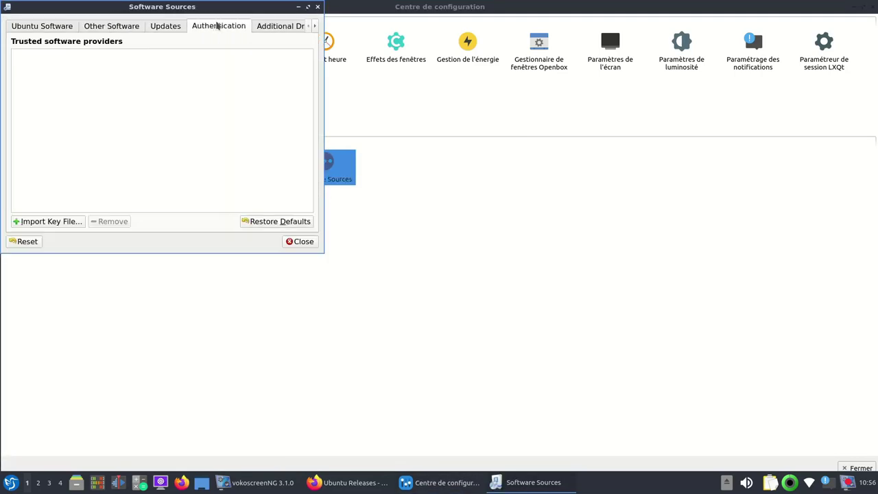
click(275, 27)
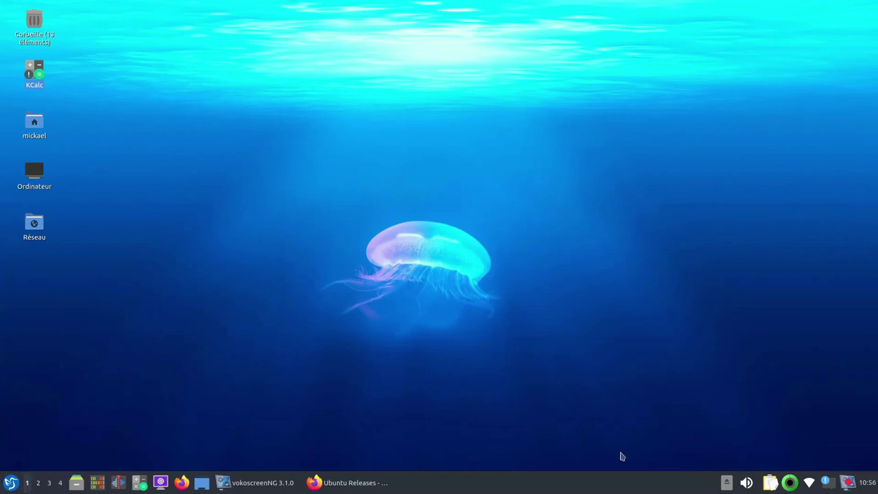
- Look over the Préférences entries of the application menu, view the À propos de LXQt information, and close it
click(10, 484)
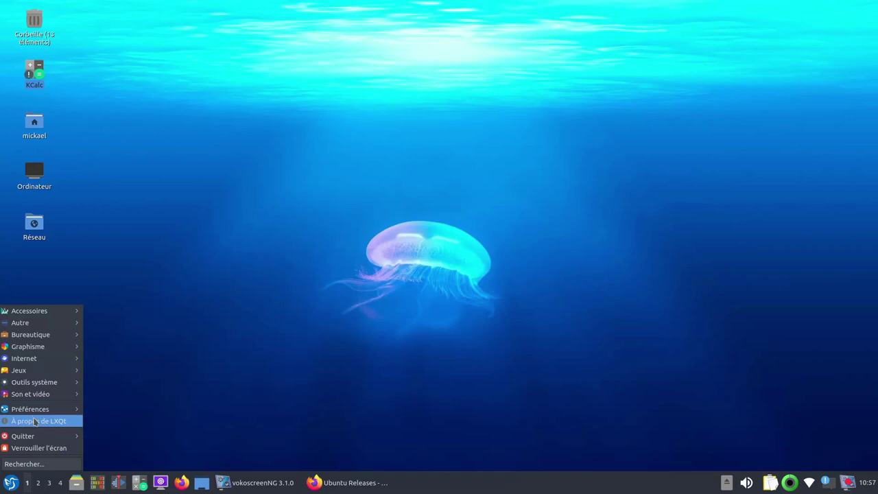
mouse_move(47, 411)
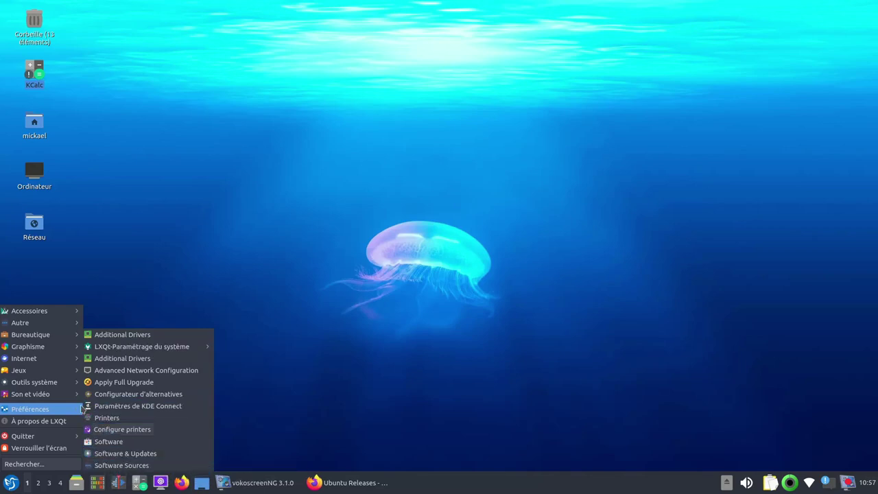
mouse_move(131, 350)
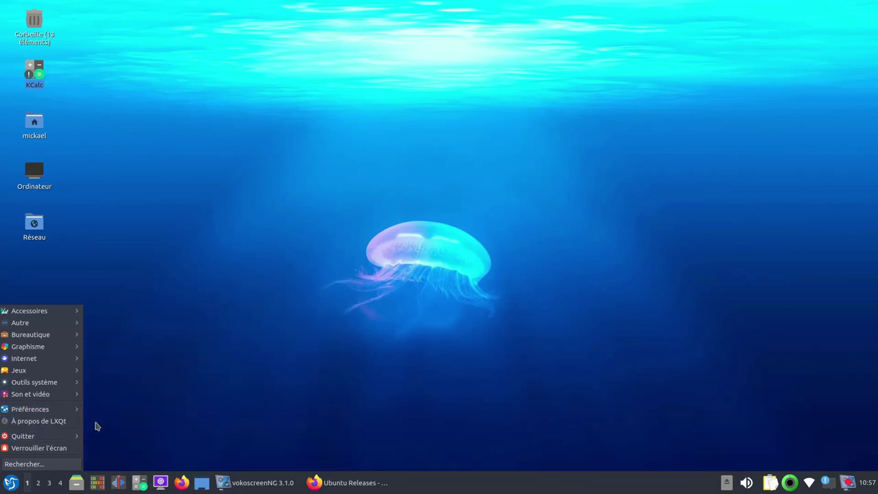
mouse_move(165, 349)
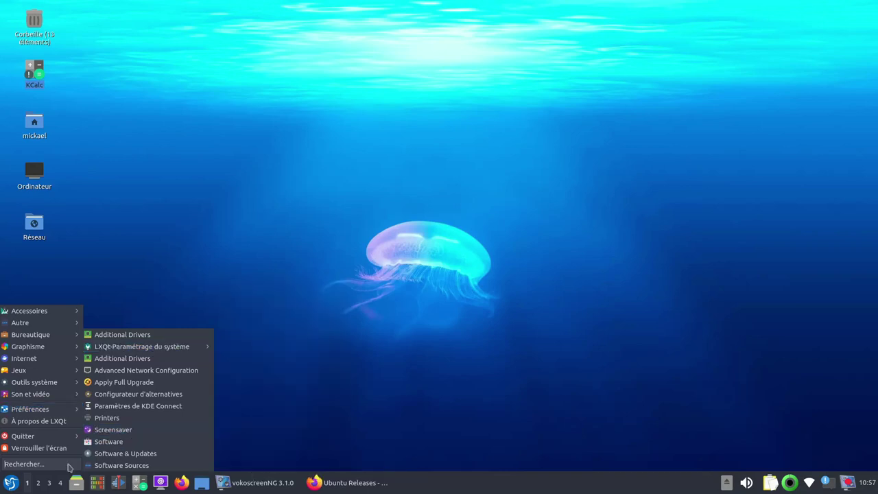
click(41, 421)
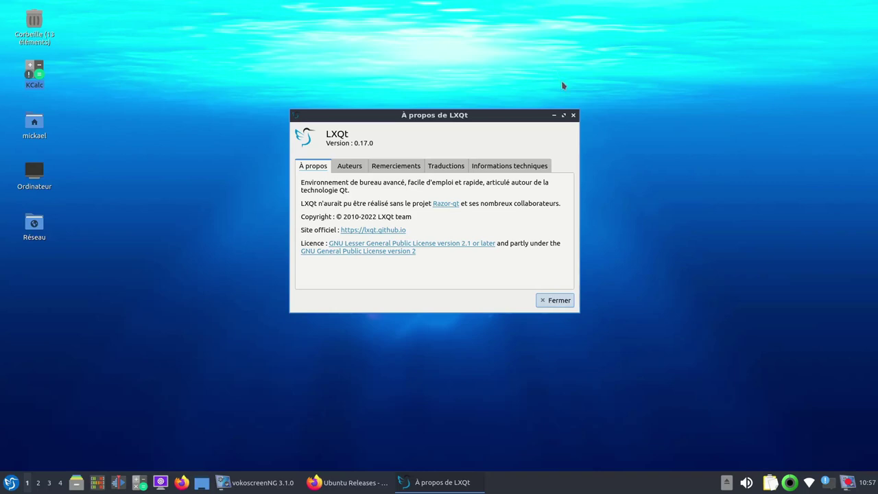
click(573, 115)
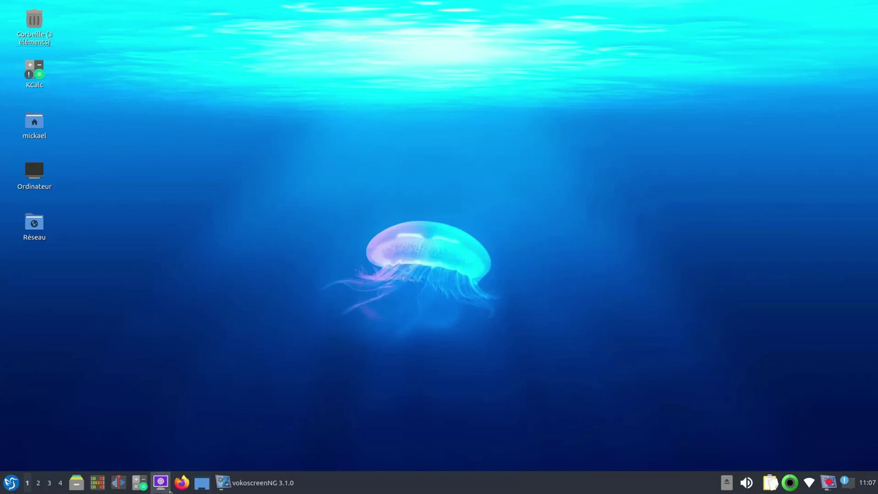
- Add a desktop shortcut for Firefox_FLAT.desktop from the Internet application category
click(11, 483)
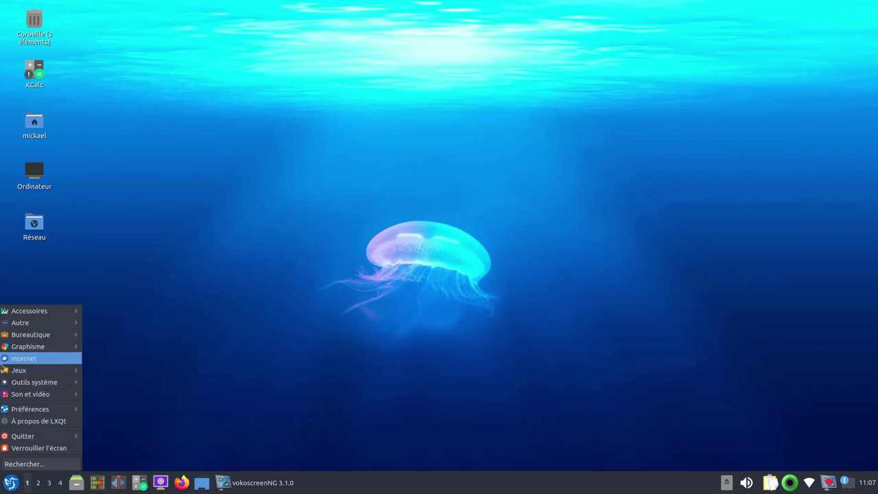
mouse_move(15, 363)
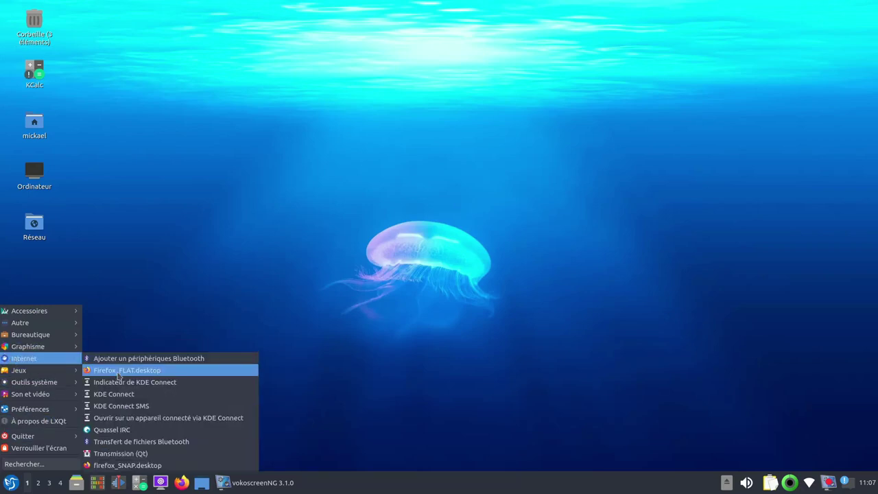
right_click(119, 374)
click(146, 417)
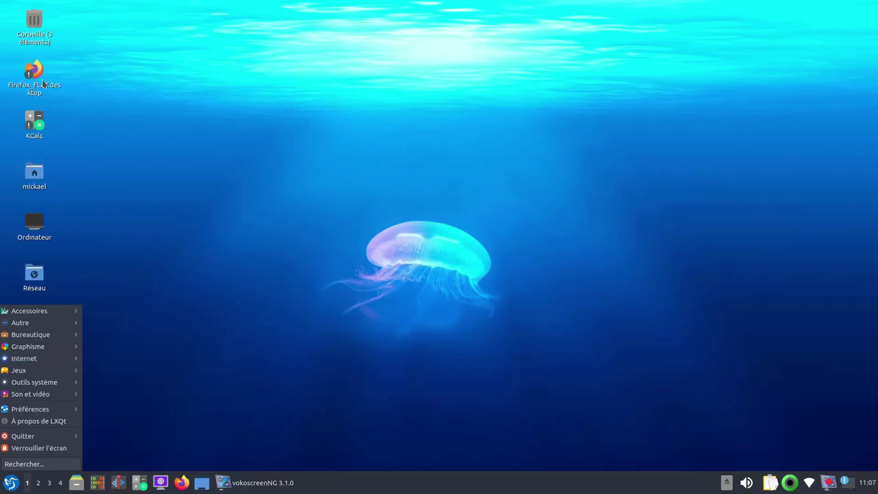
- Add Firefox_FLAT.desktop to the quick launch bar and move its launcher two places to the left
mouse_move(53, 363)
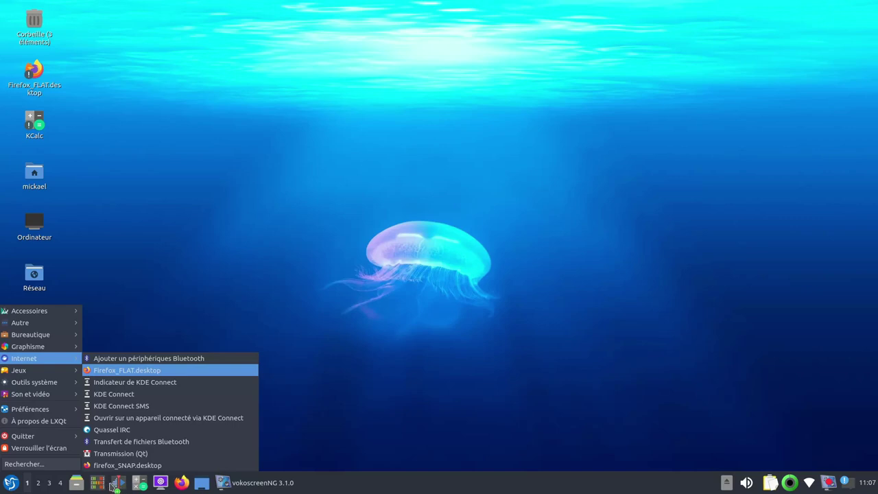
drag(114, 485, 111, 484)
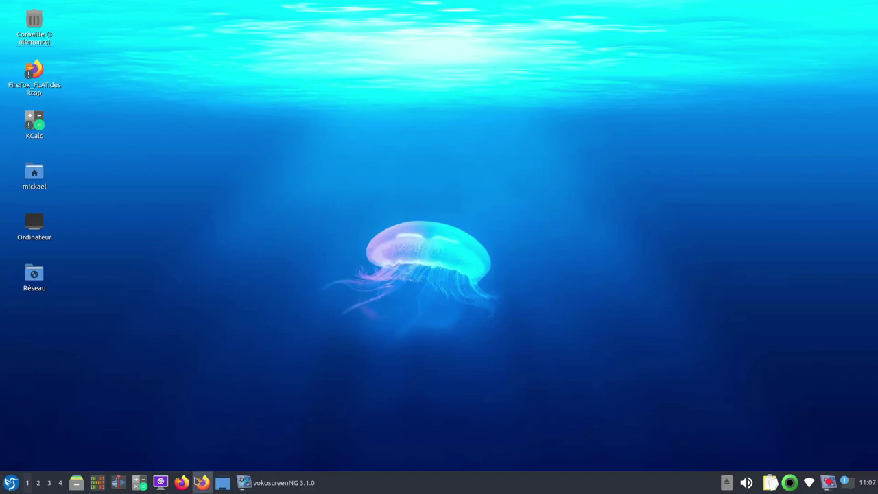
drag(202, 483, 180, 484)
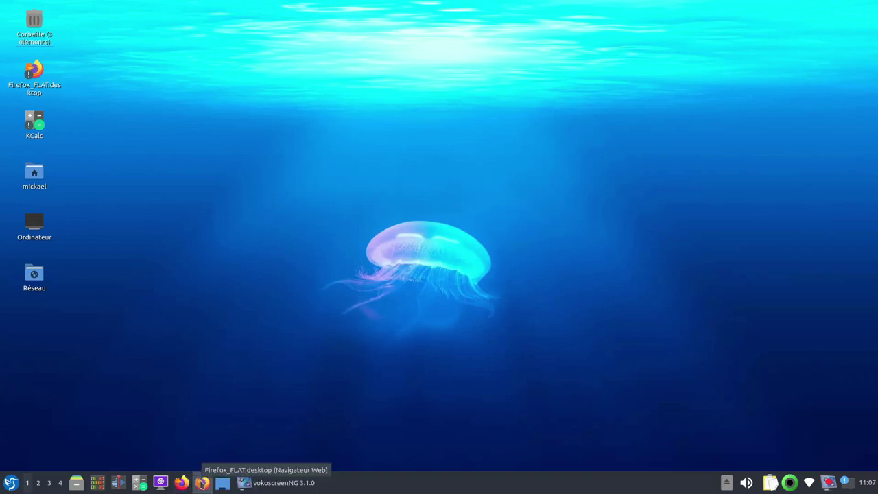
right_click(202, 484)
click(210, 438)
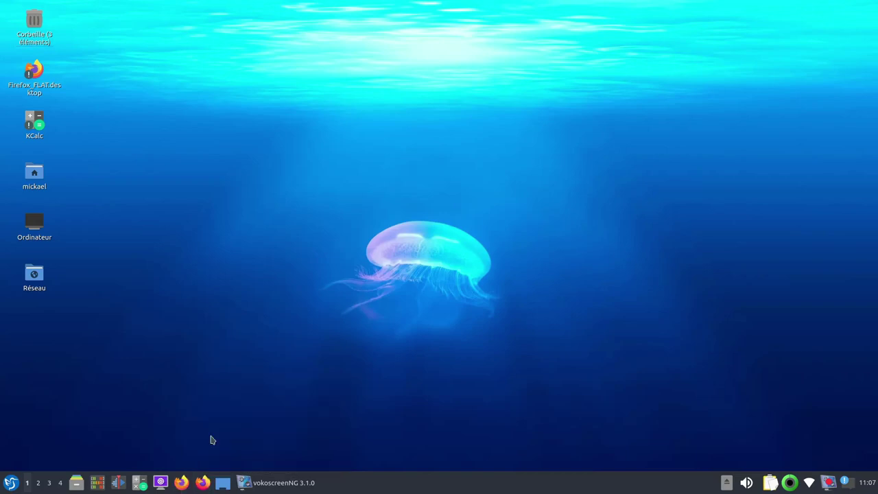
right_click(181, 483)
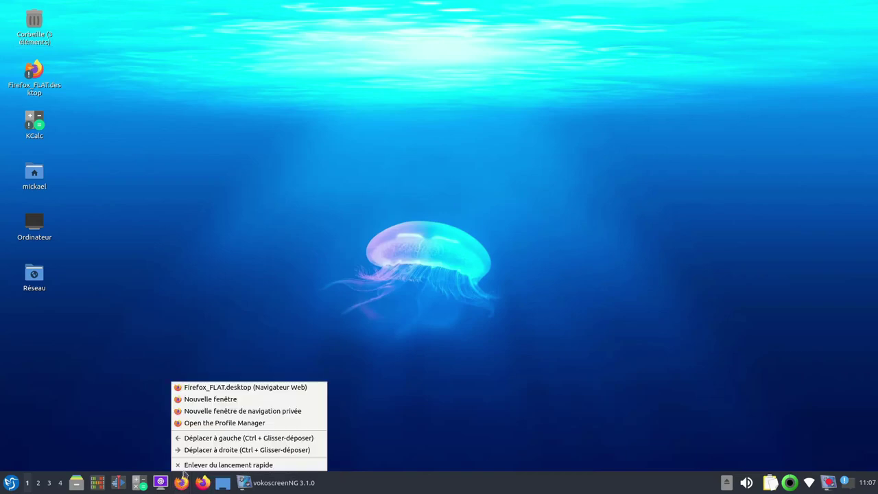
click(180, 440)
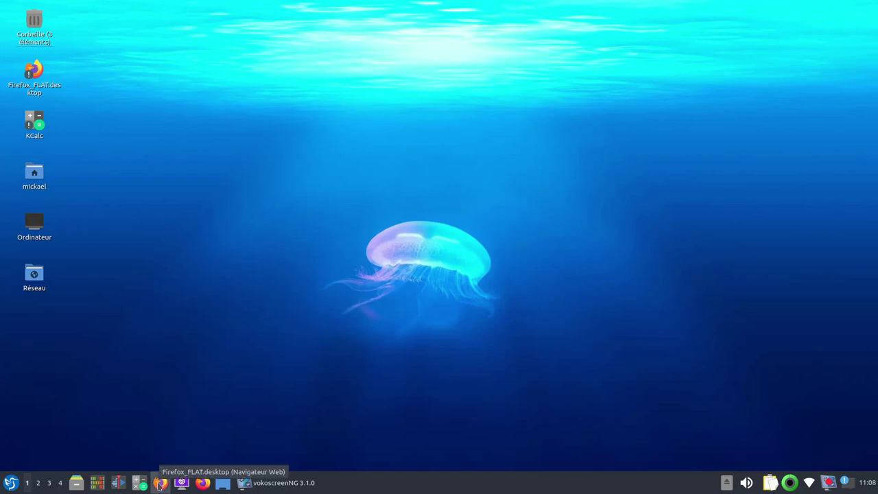
- Launch Firefox_FLAT.desktop, load the bookmarked Numétopia site, and open the article "Comment installer Firefox au format DEB sur Ubuntu"
click(160, 484)
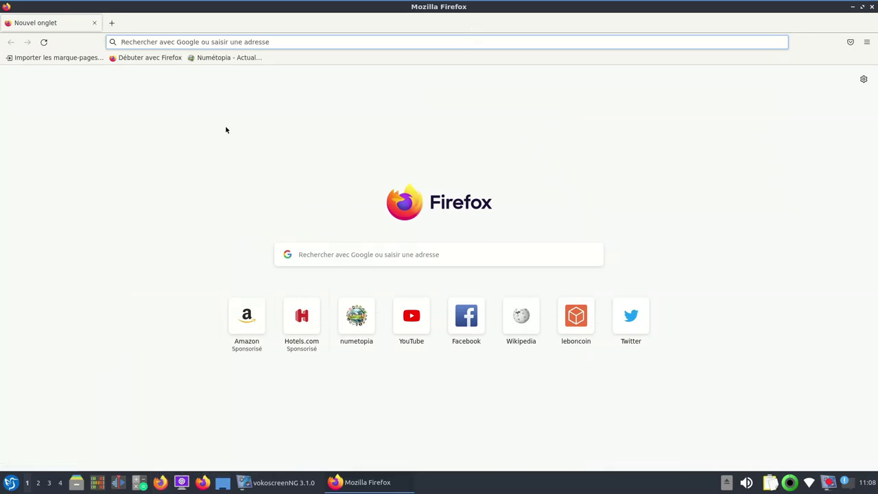
click(213, 58)
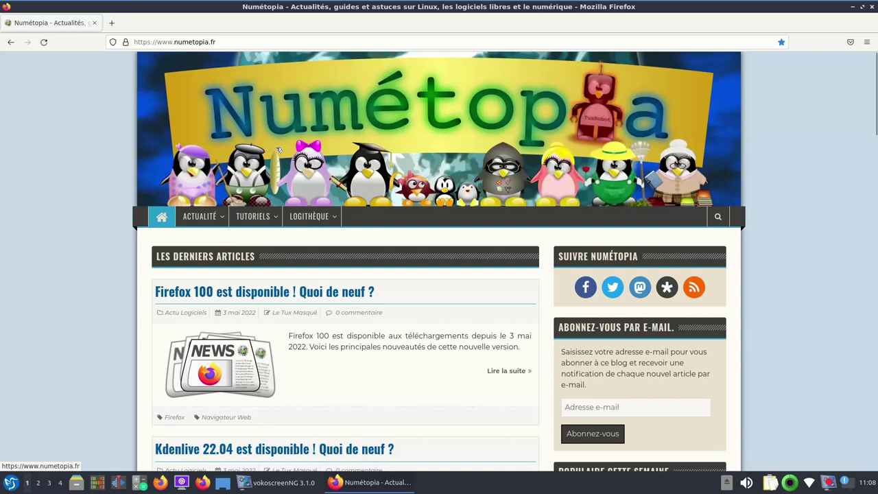
scroll(261, 204, down, 5)
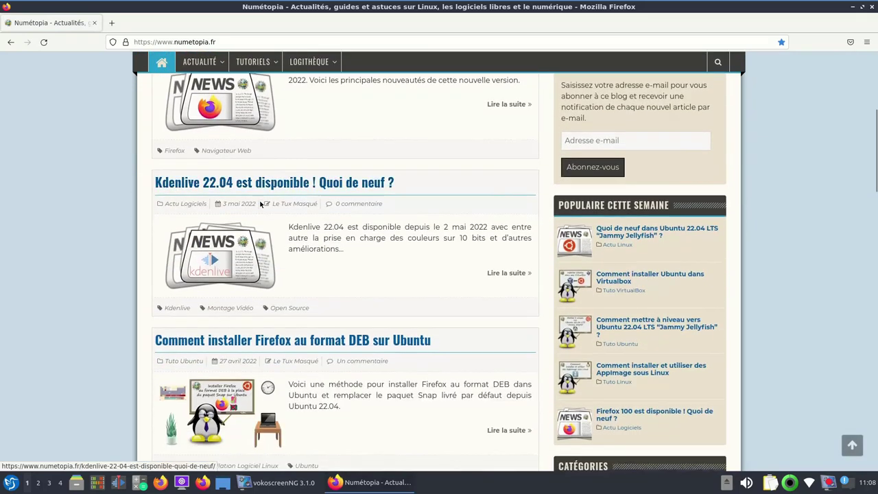
scroll(260, 203, down, 3)
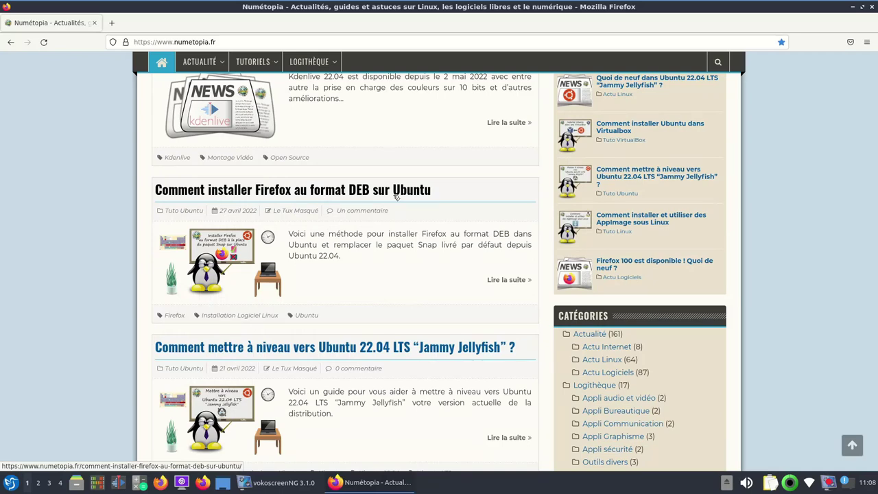
click(291, 193)
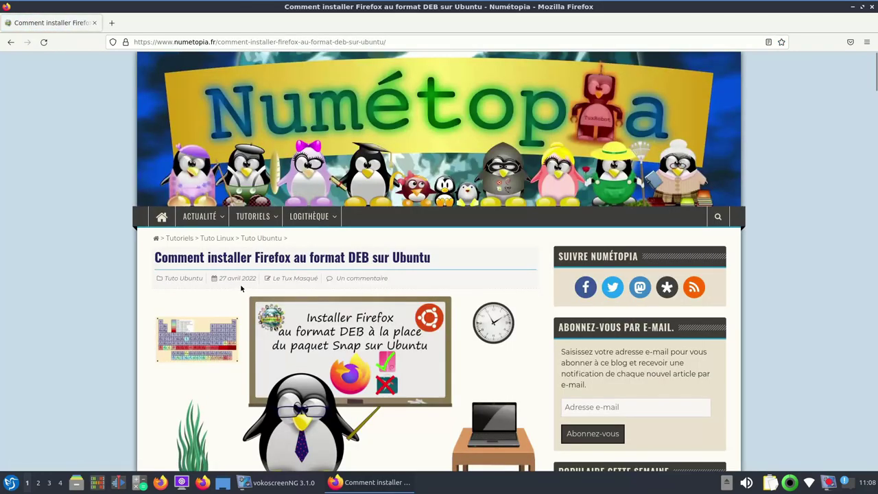
- Read through the article's steps for replacing the Snap version of Firefox with the DEB package, and close the browser
scroll(243, 291, down, 4)
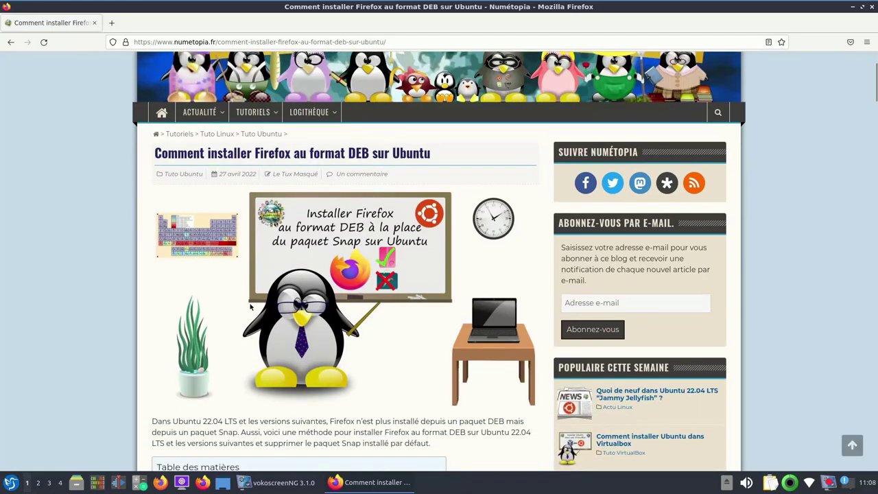
scroll(246, 295, down, 3)
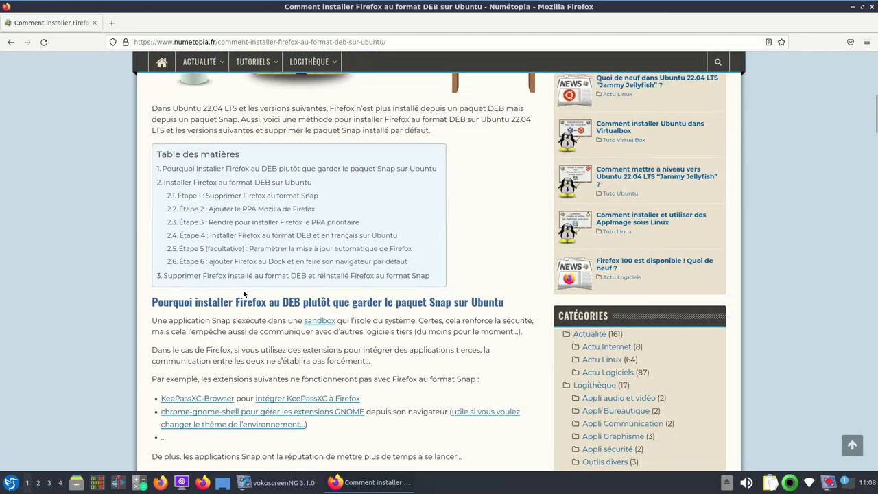
scroll(243, 294, down, 8)
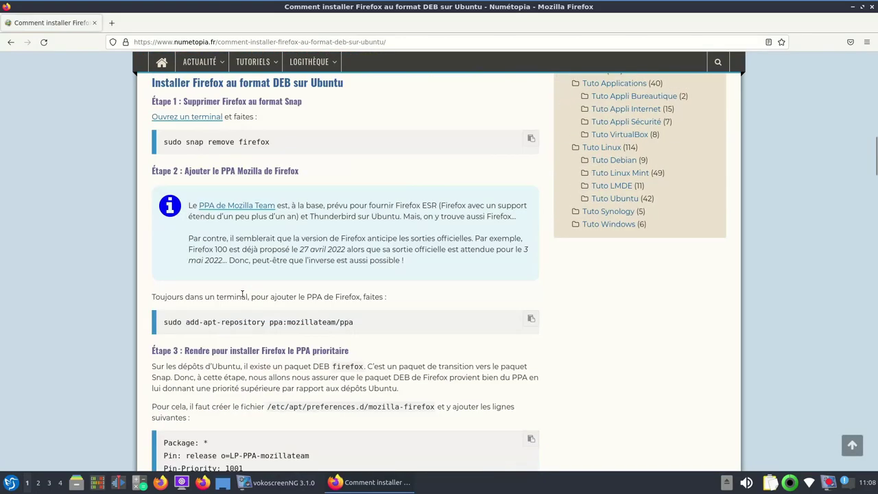
scroll(242, 294, down, 18)
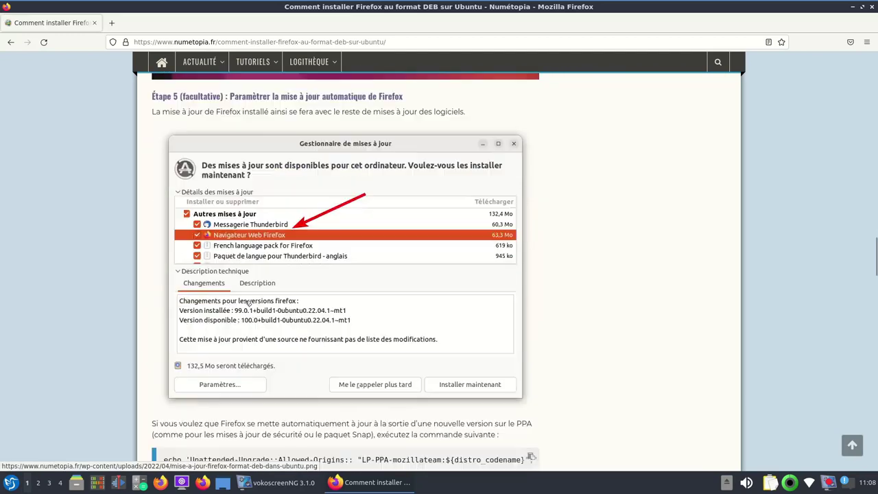
scroll(249, 303, down, 5)
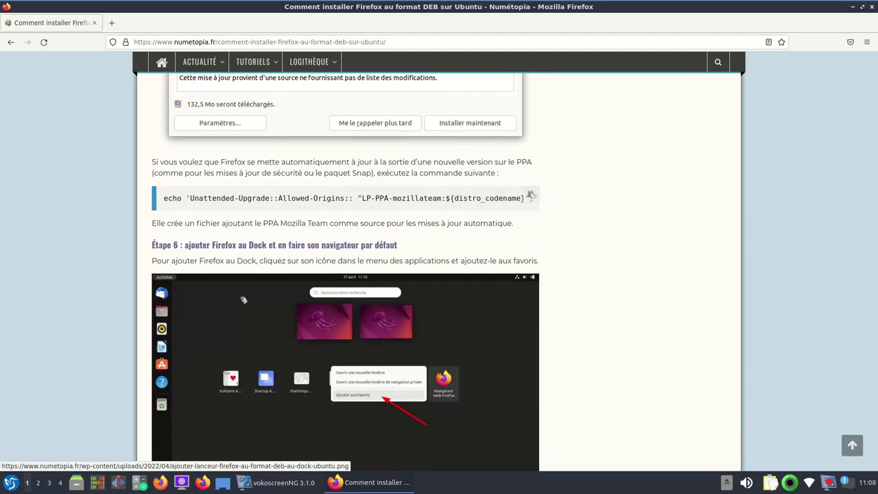
scroll(212, 255, down, 10)
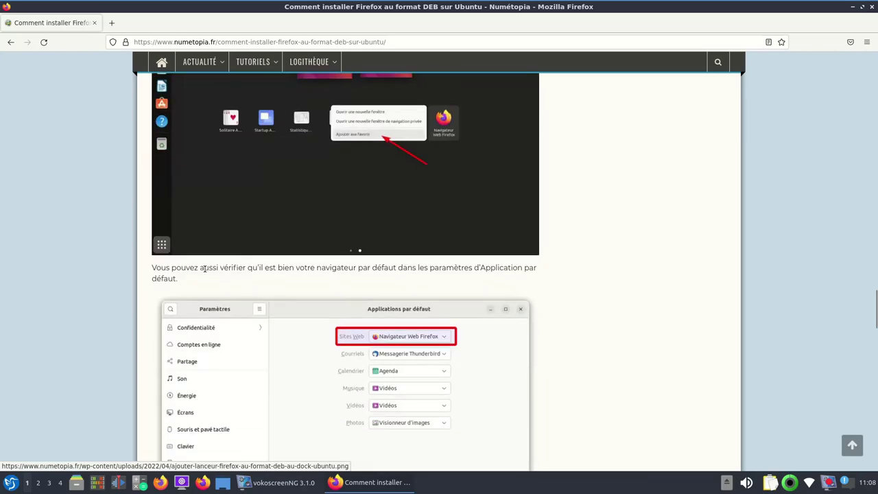
scroll(213, 266, down, 12)
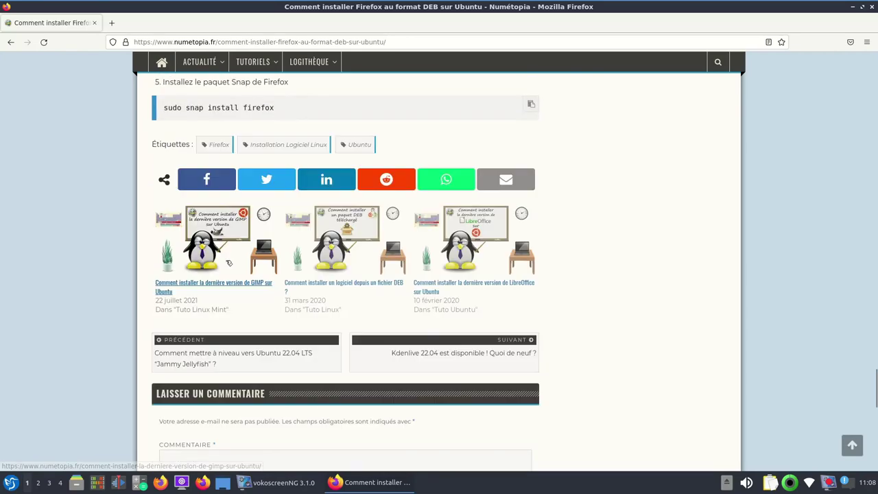
scroll(229, 263, up, 20)
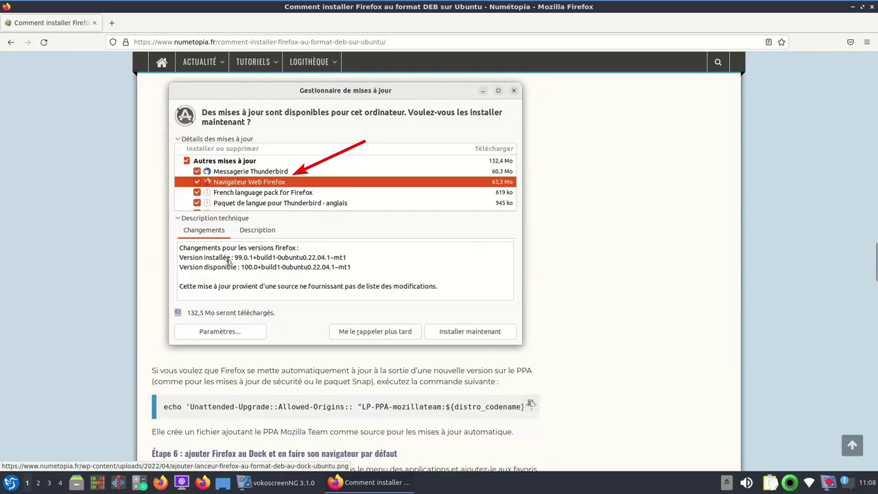
scroll(234, 263, up, 1)
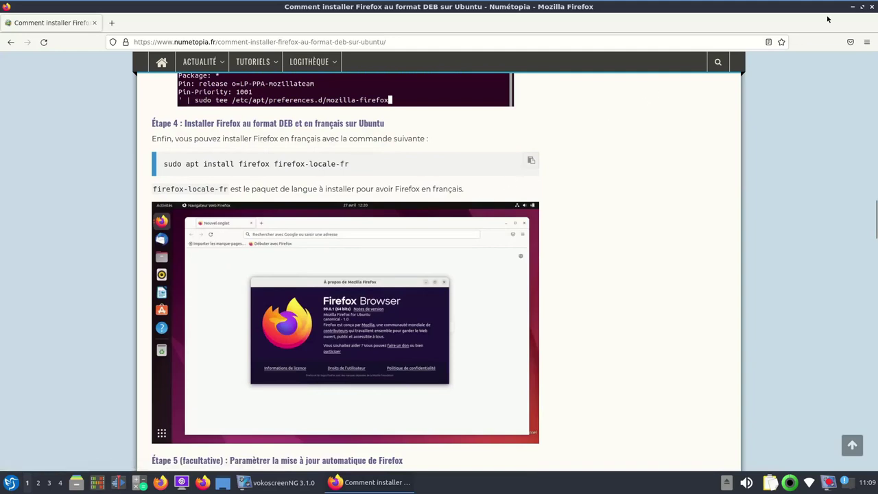
click(871, 7)
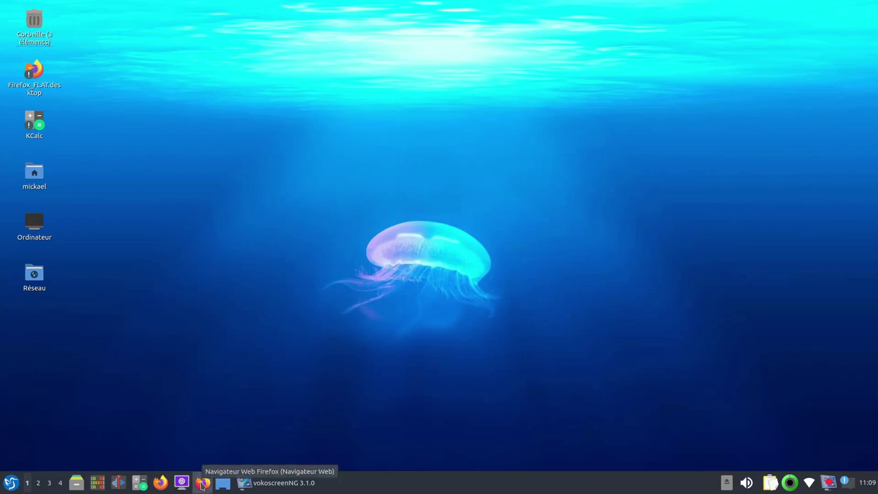
- Launch Navigateur Web Firefox from quick launch, view its new tab page, and close it
click(203, 484)
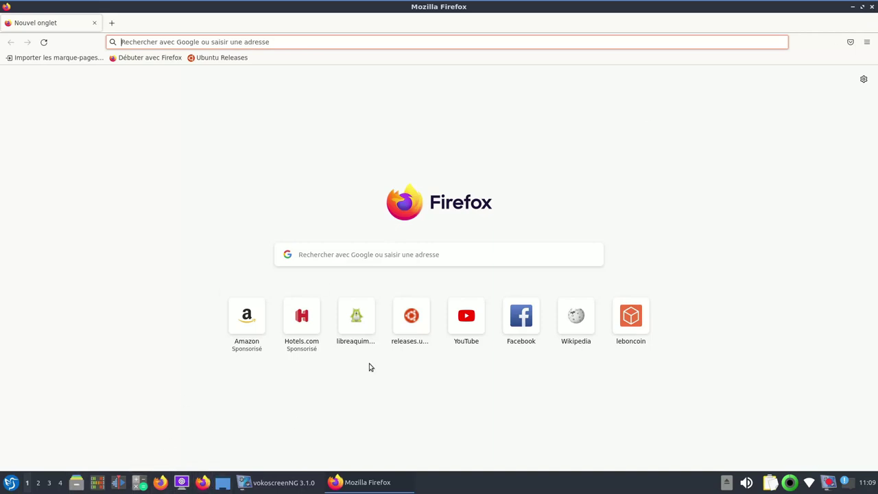
click(872, 7)
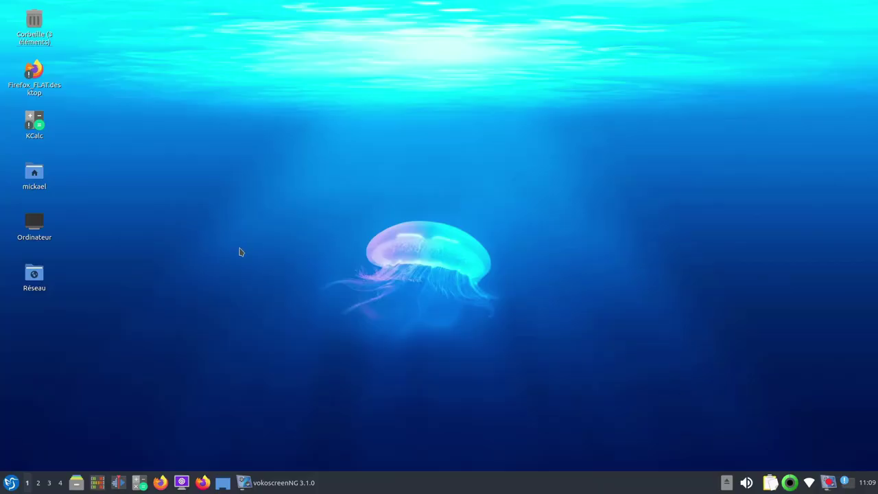